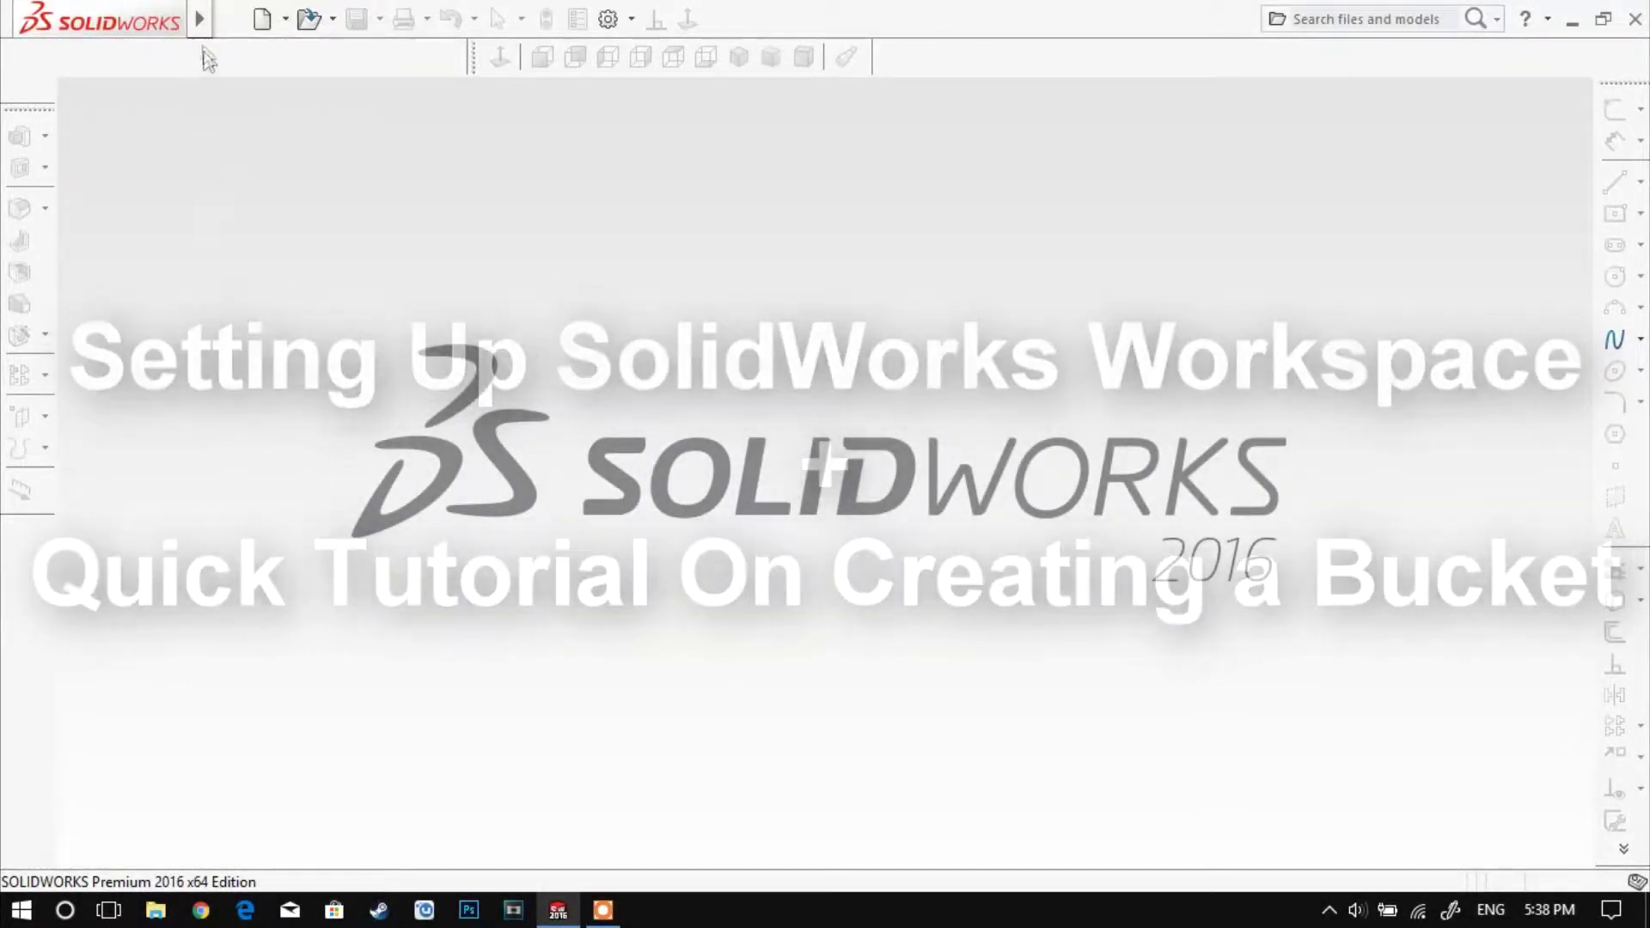
# Step: Create a new blank Part document from File > New
pyautogui.click(208, 19)
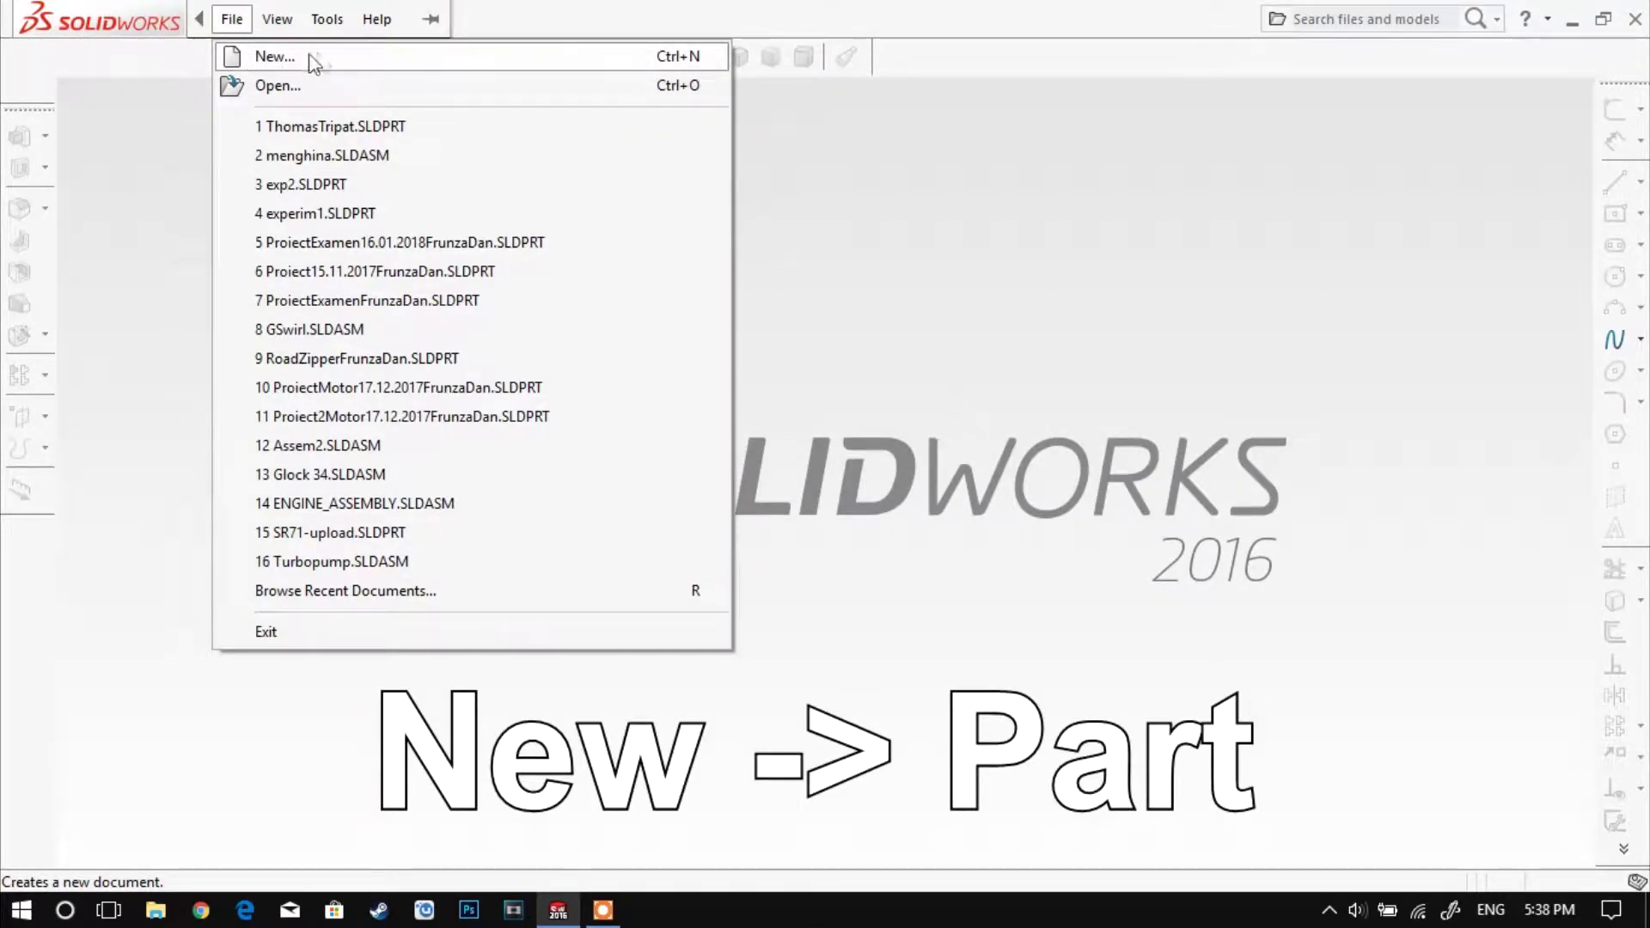
pyautogui.click(337, 61)
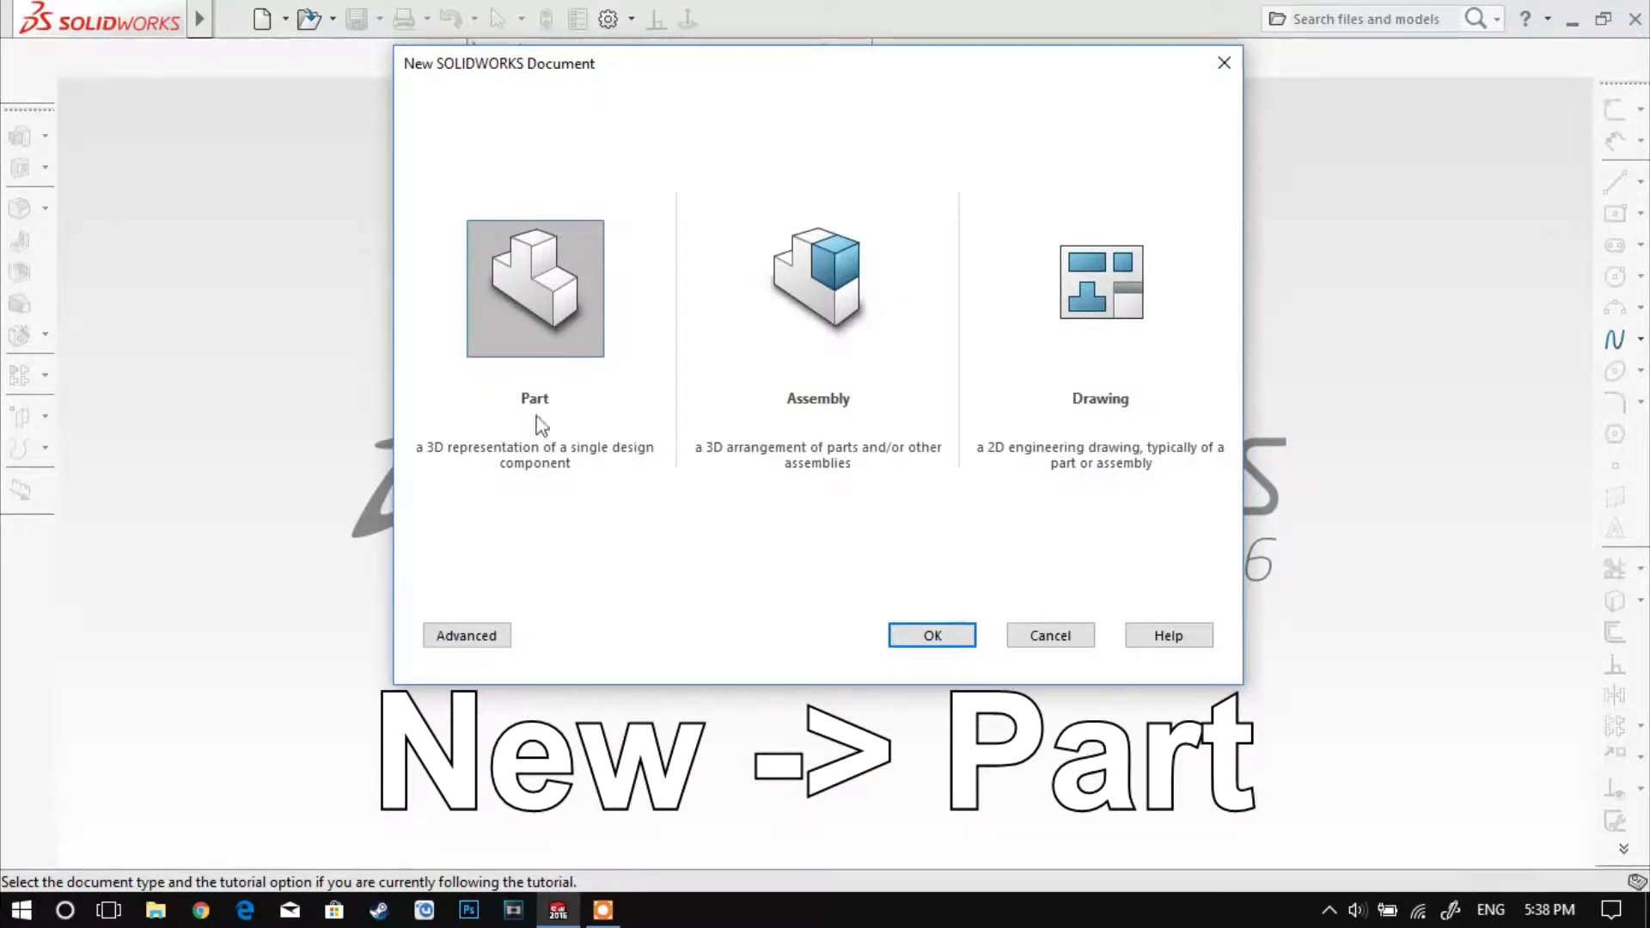
pyautogui.click(931, 634)
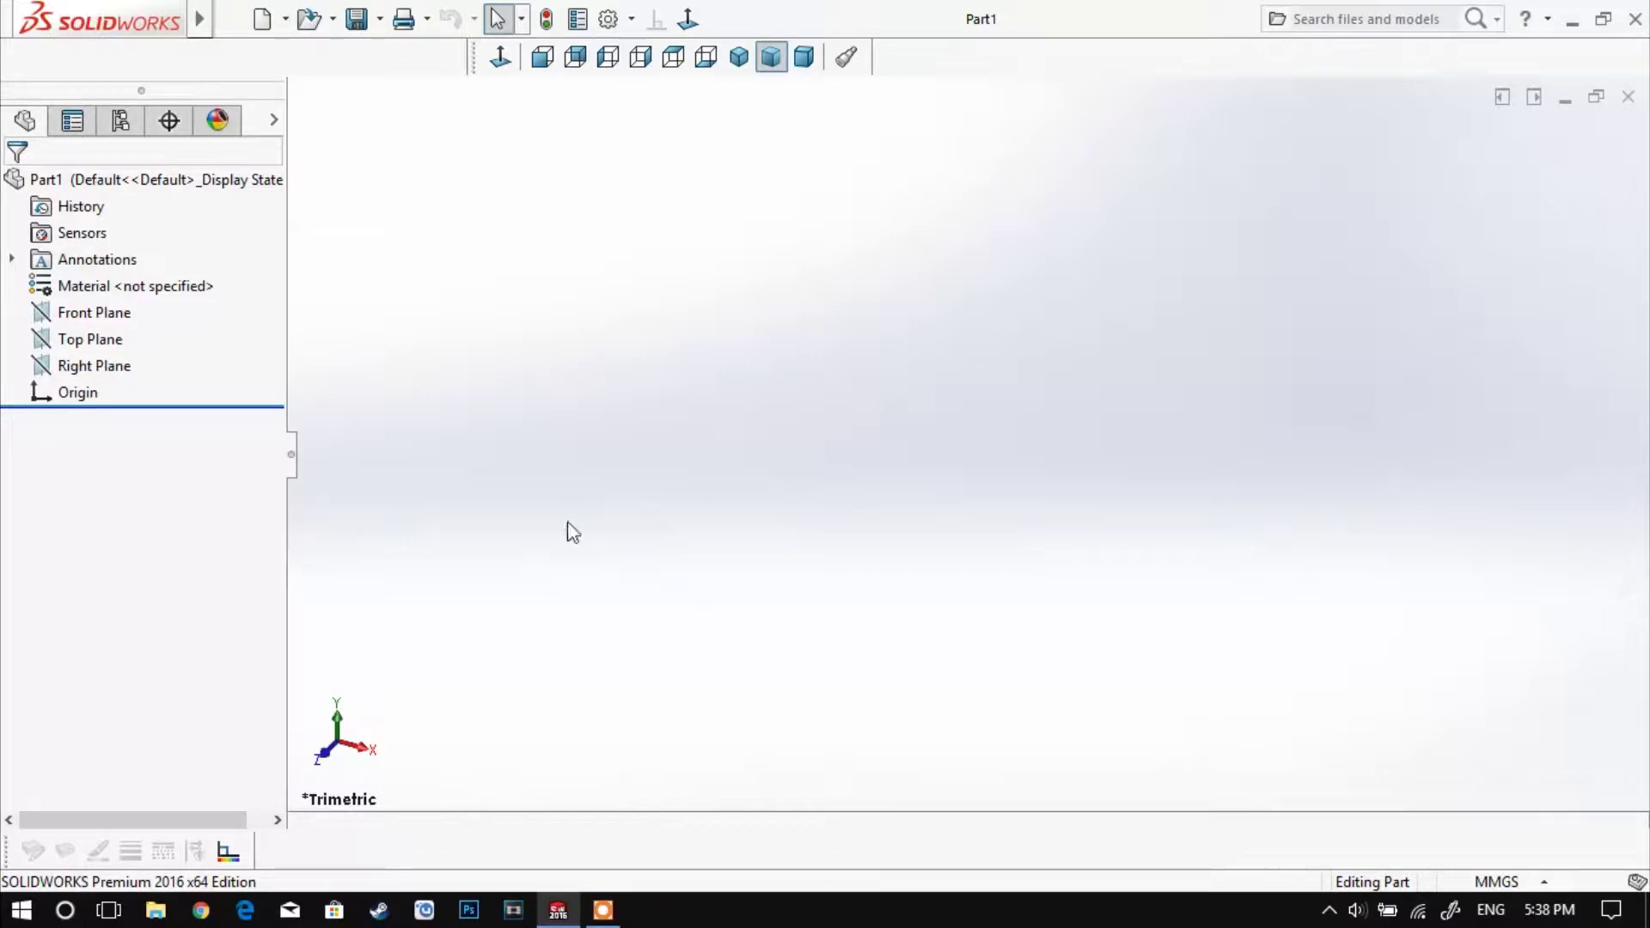
# Step: Enable the View toolbar and the CommandManager with large buttons and text labels
pyautogui.click(291, 453)
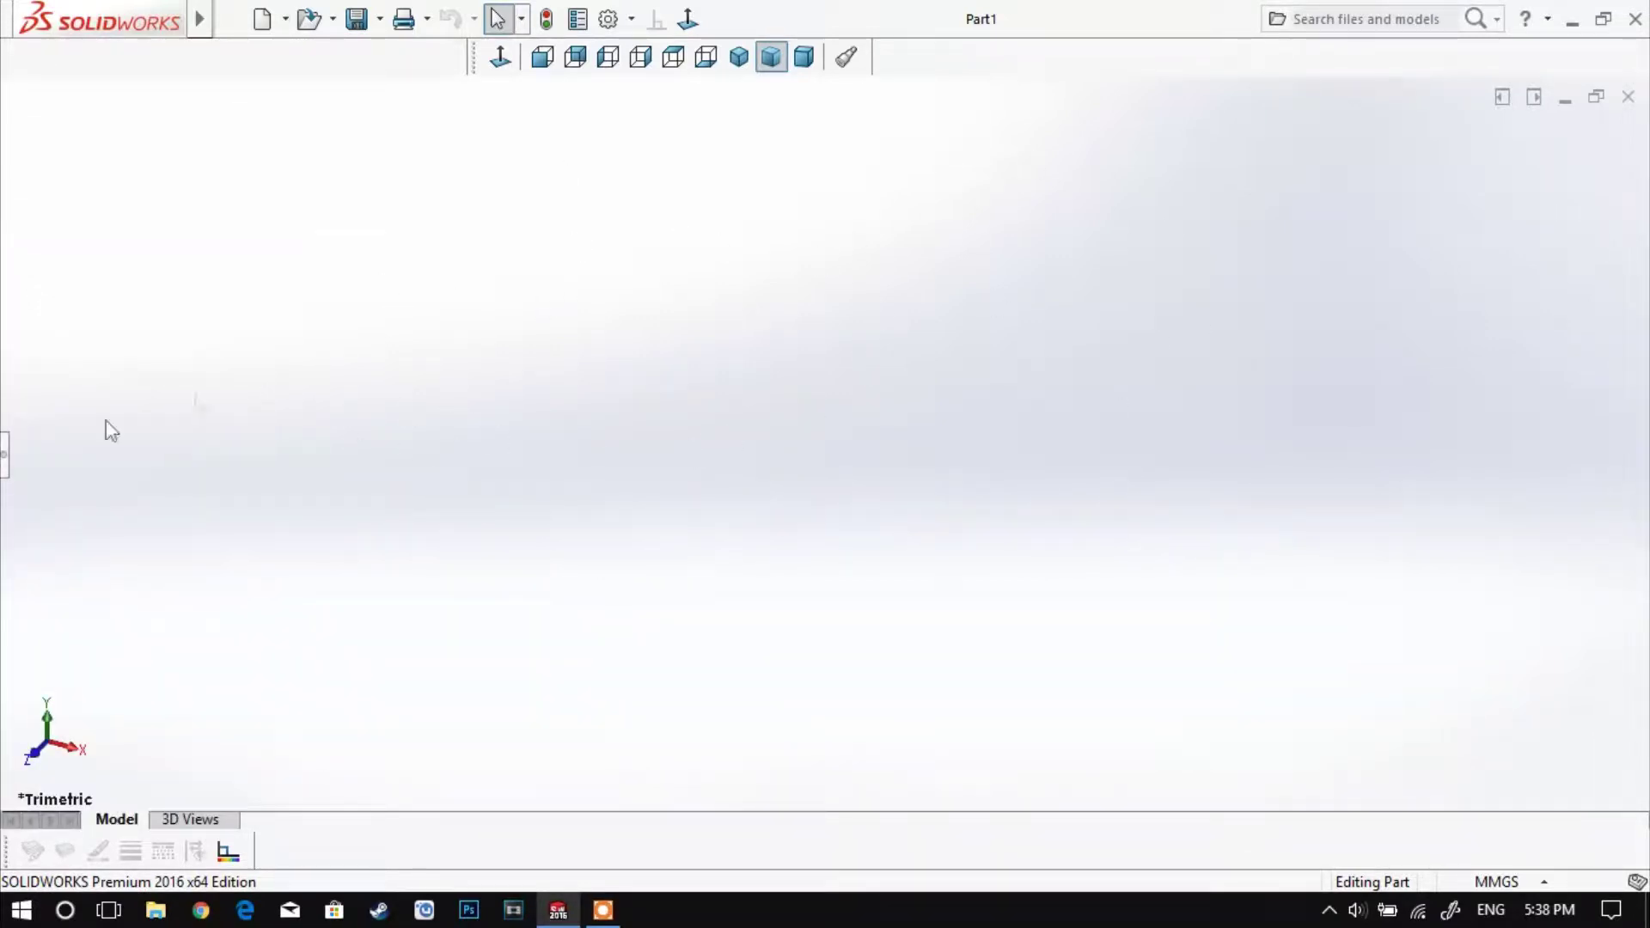
pyautogui.click(5, 453)
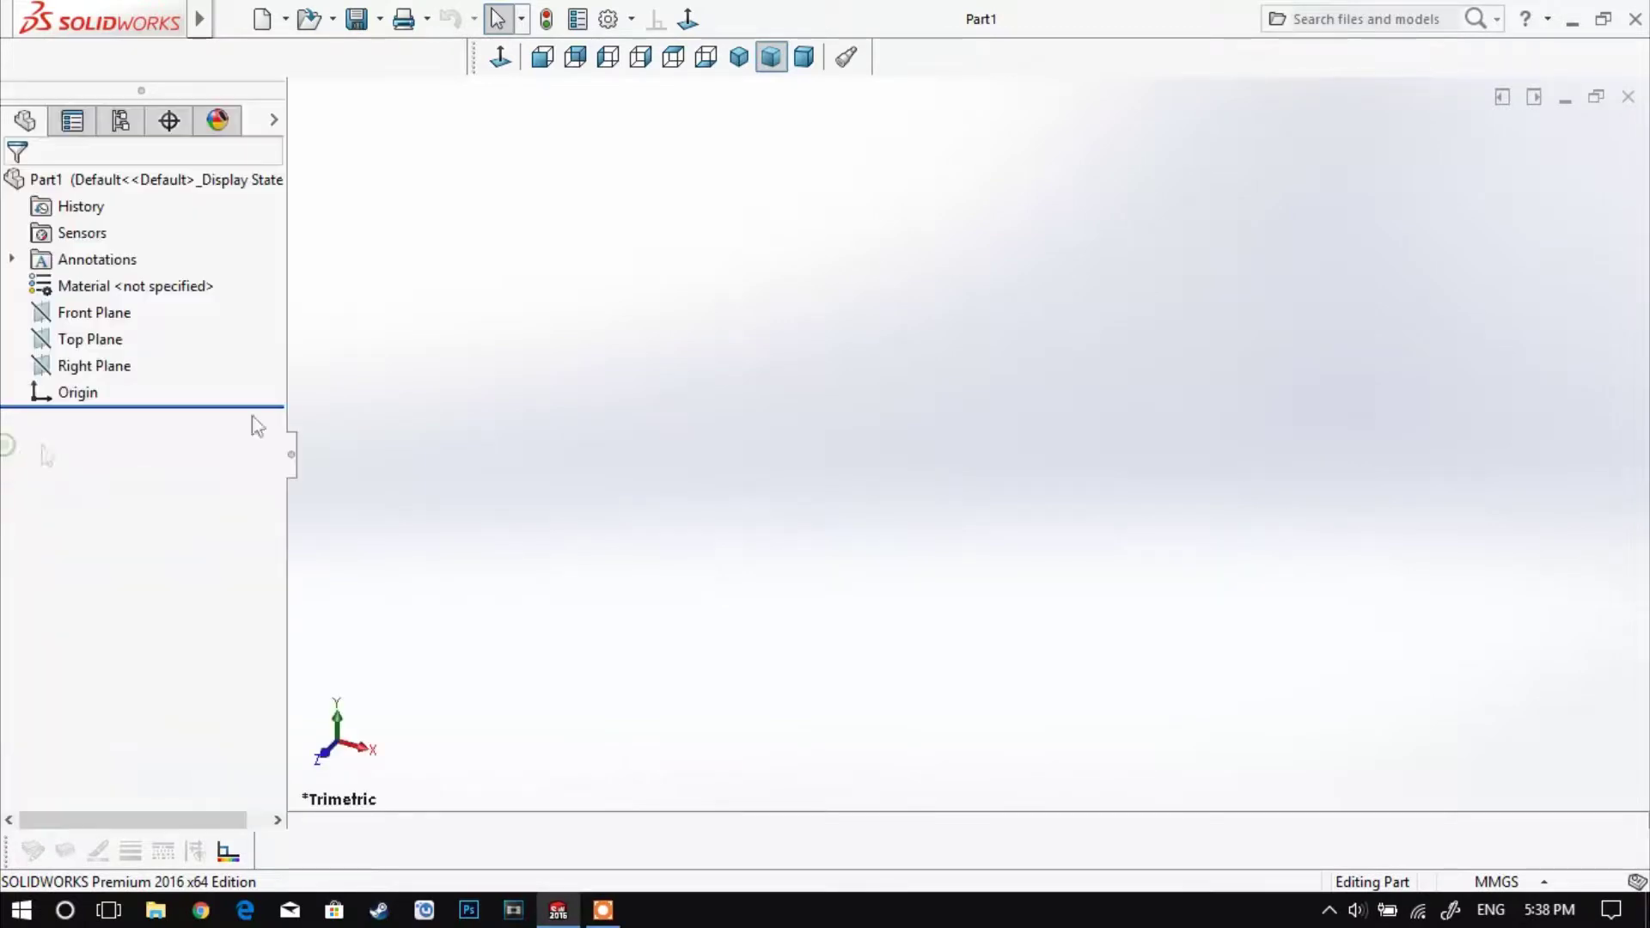
pyautogui.rightClick(918, 26)
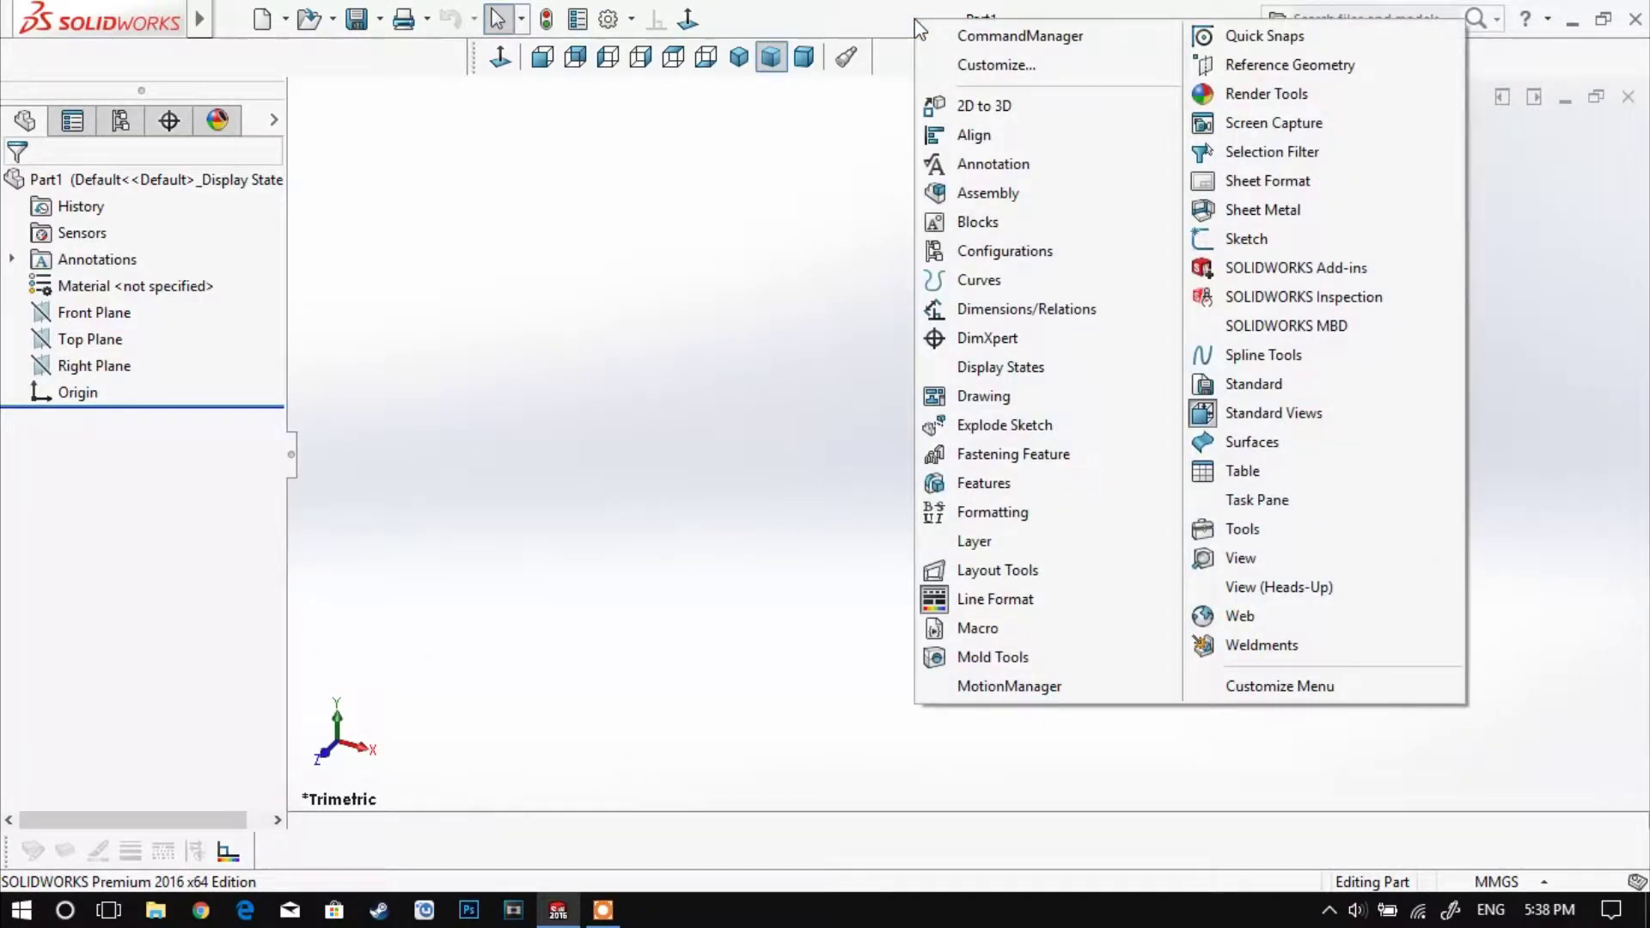
pyautogui.click(1265, 556)
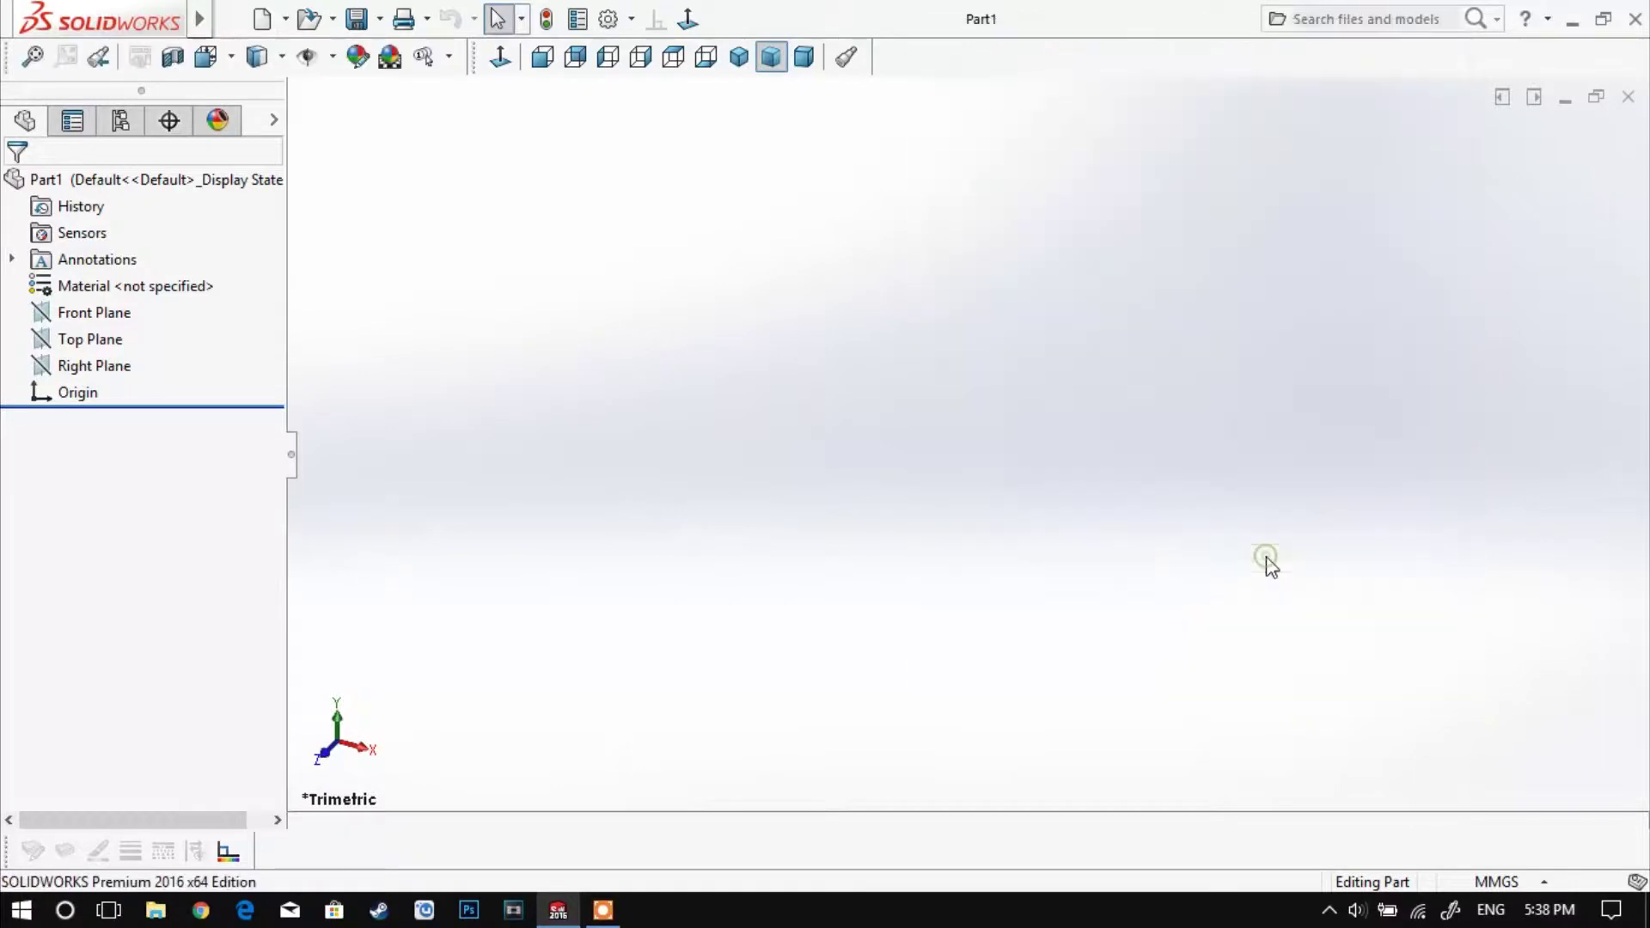
pyautogui.rightClick(913, 34)
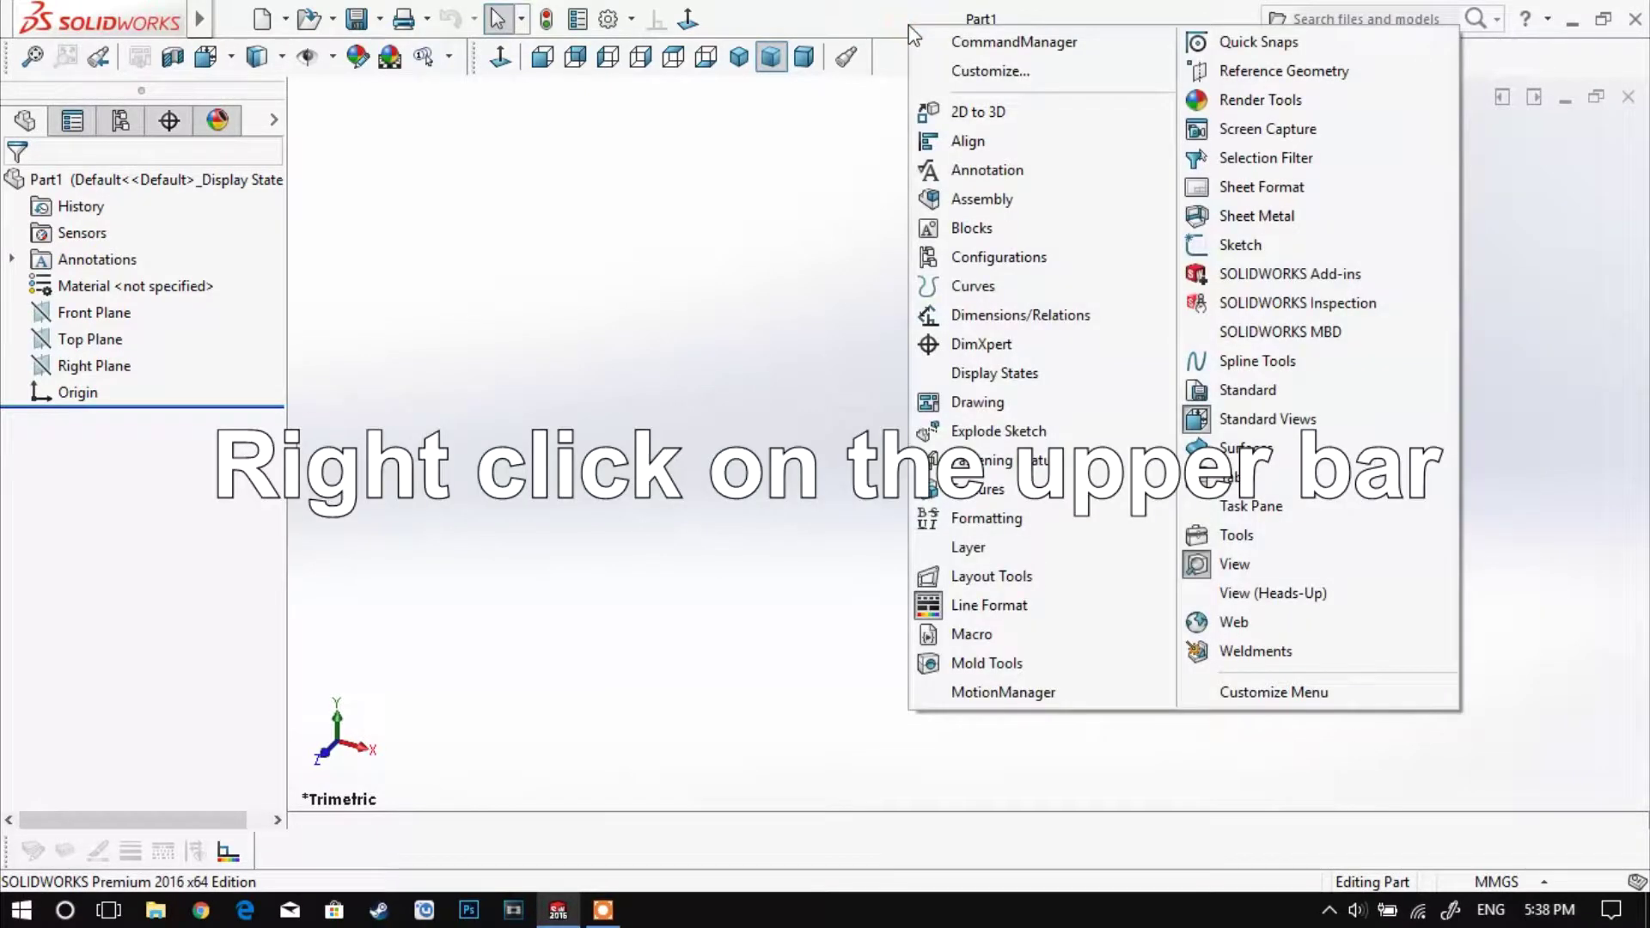
pyautogui.click(1031, 43)
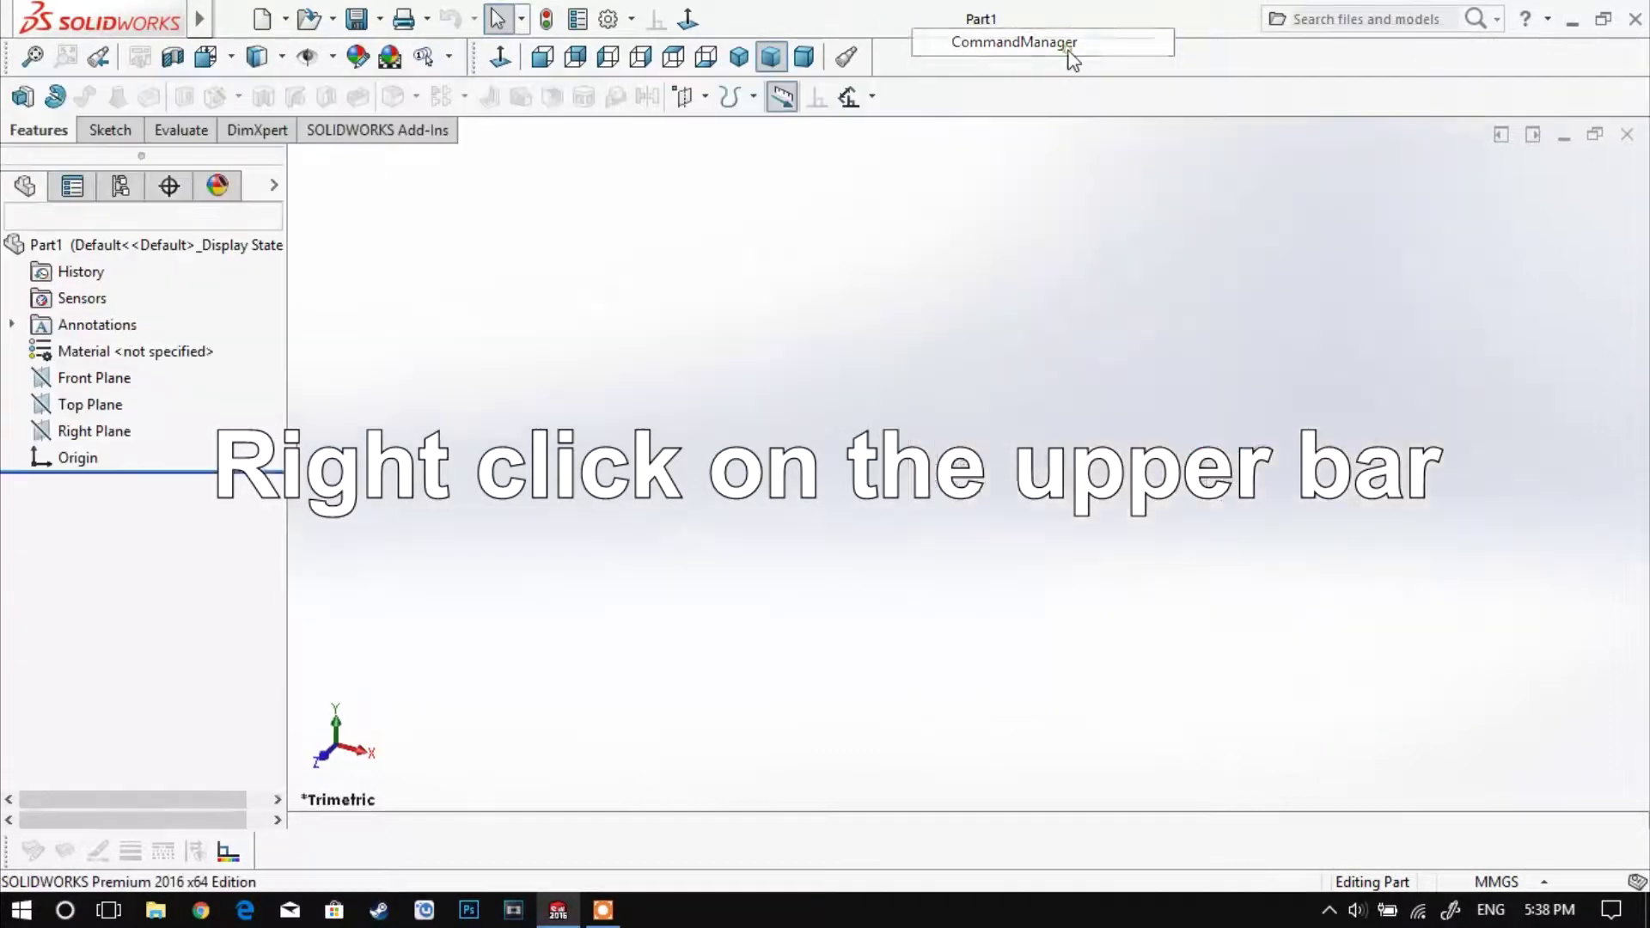
pyautogui.rightClick(894, 31)
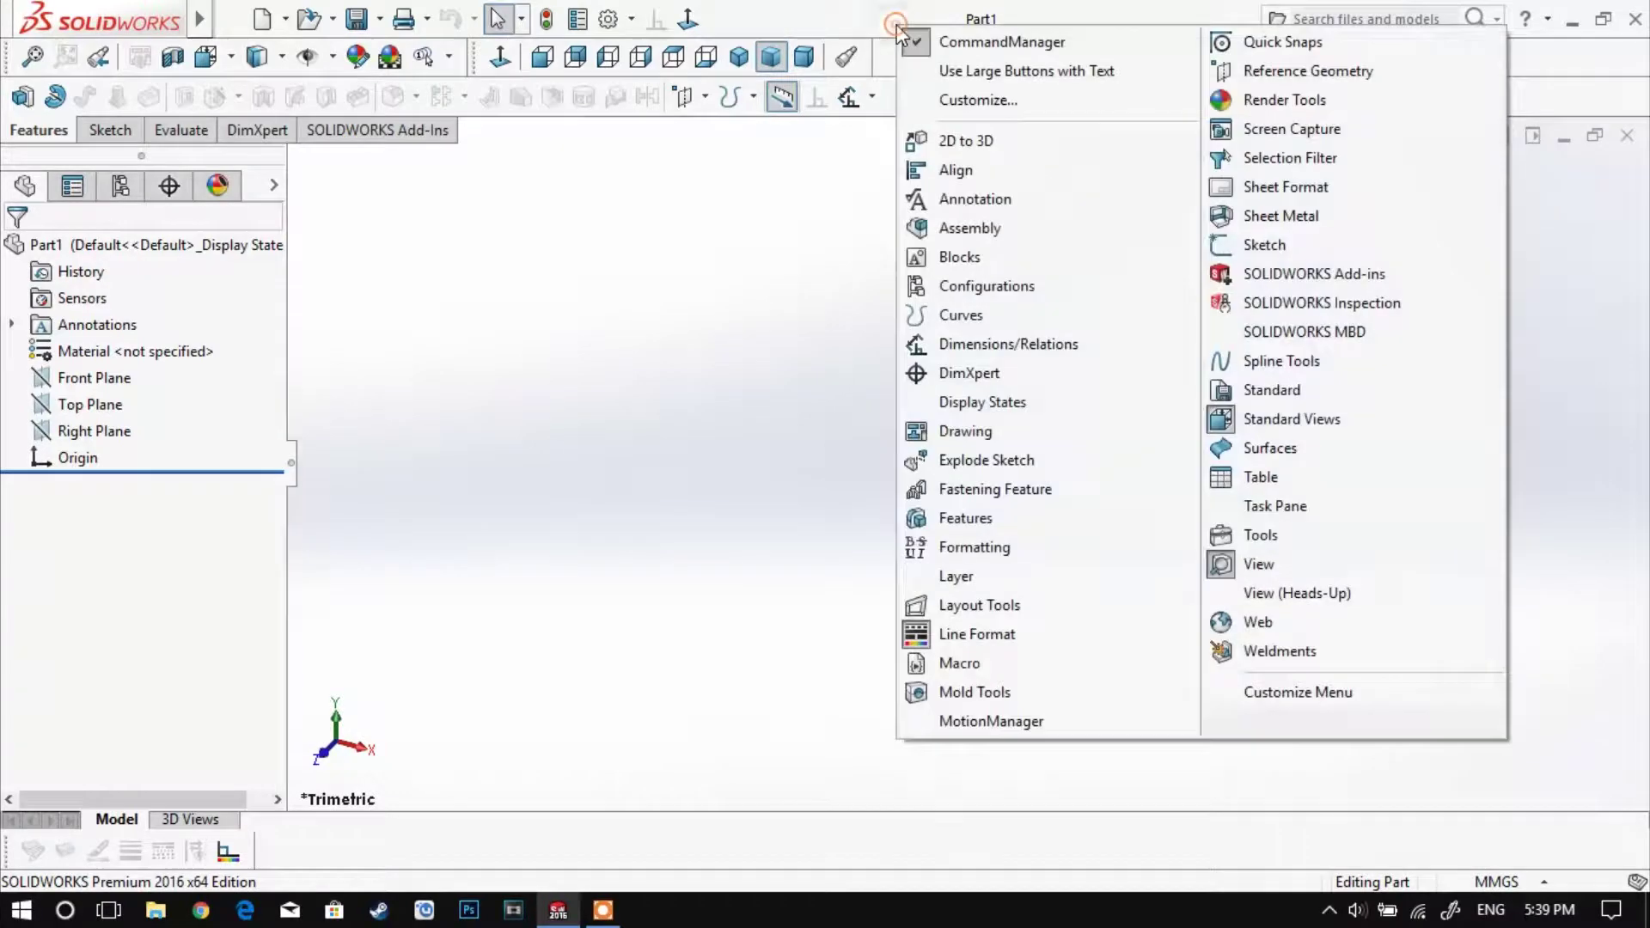
pyautogui.click(986, 72)
# Step: Turn on the Sketch, Render Tools and Features toolbars
pyautogui.rightClick(894, 21)
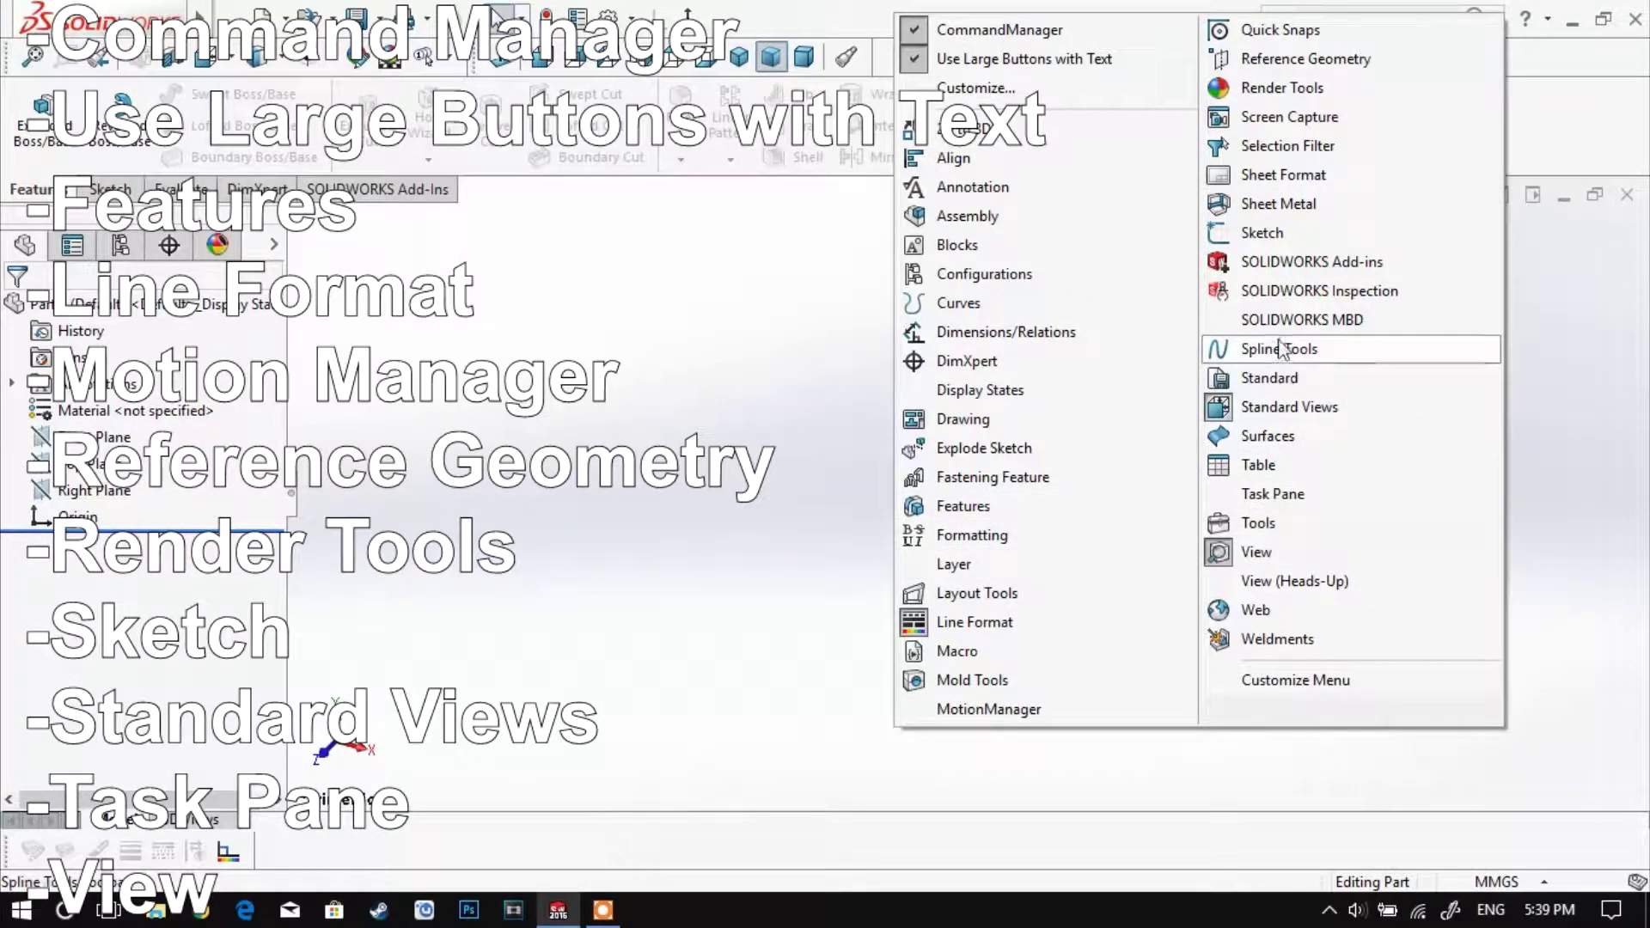
pyautogui.click(1292, 244)
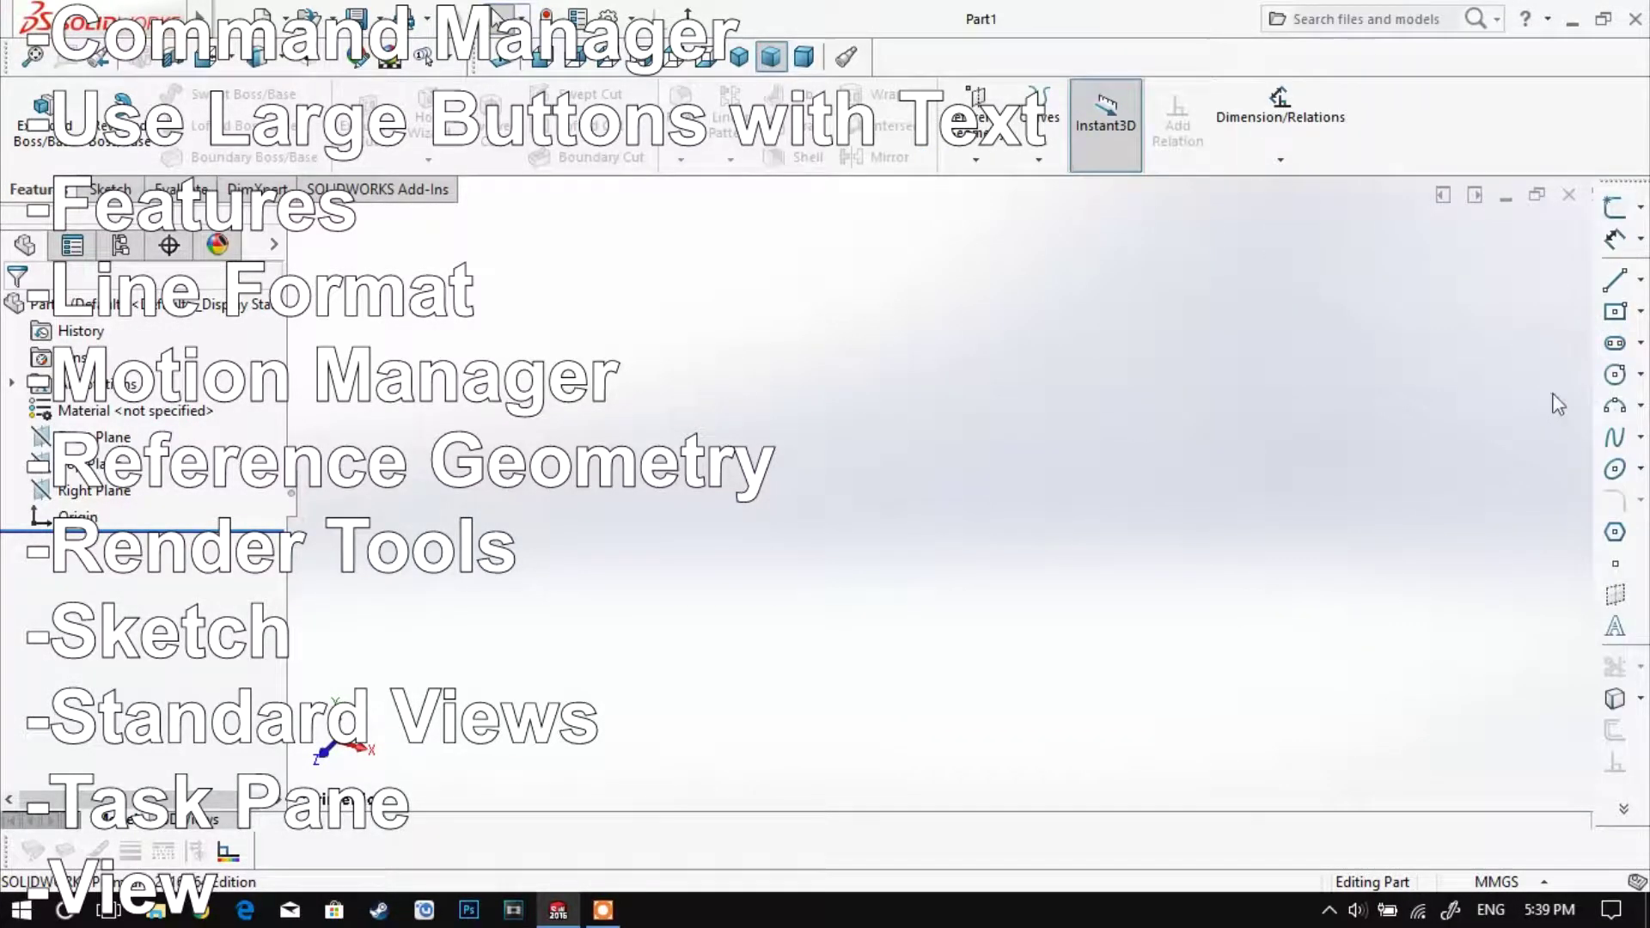
pyautogui.rightClick(870, 22)
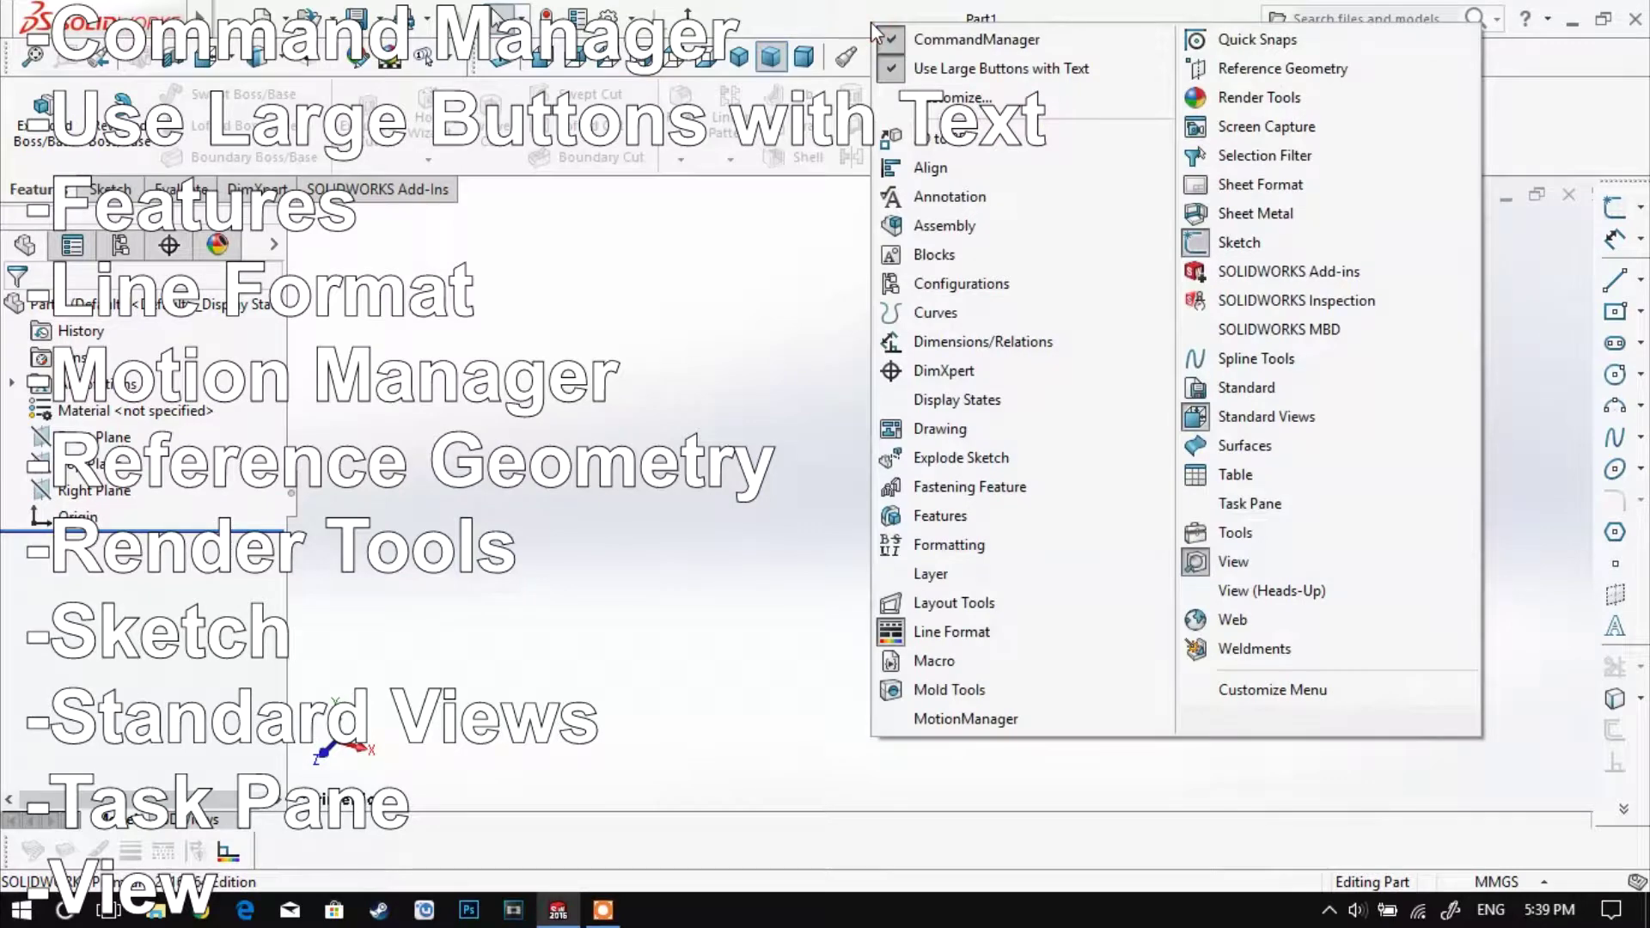
pyautogui.click(1276, 98)
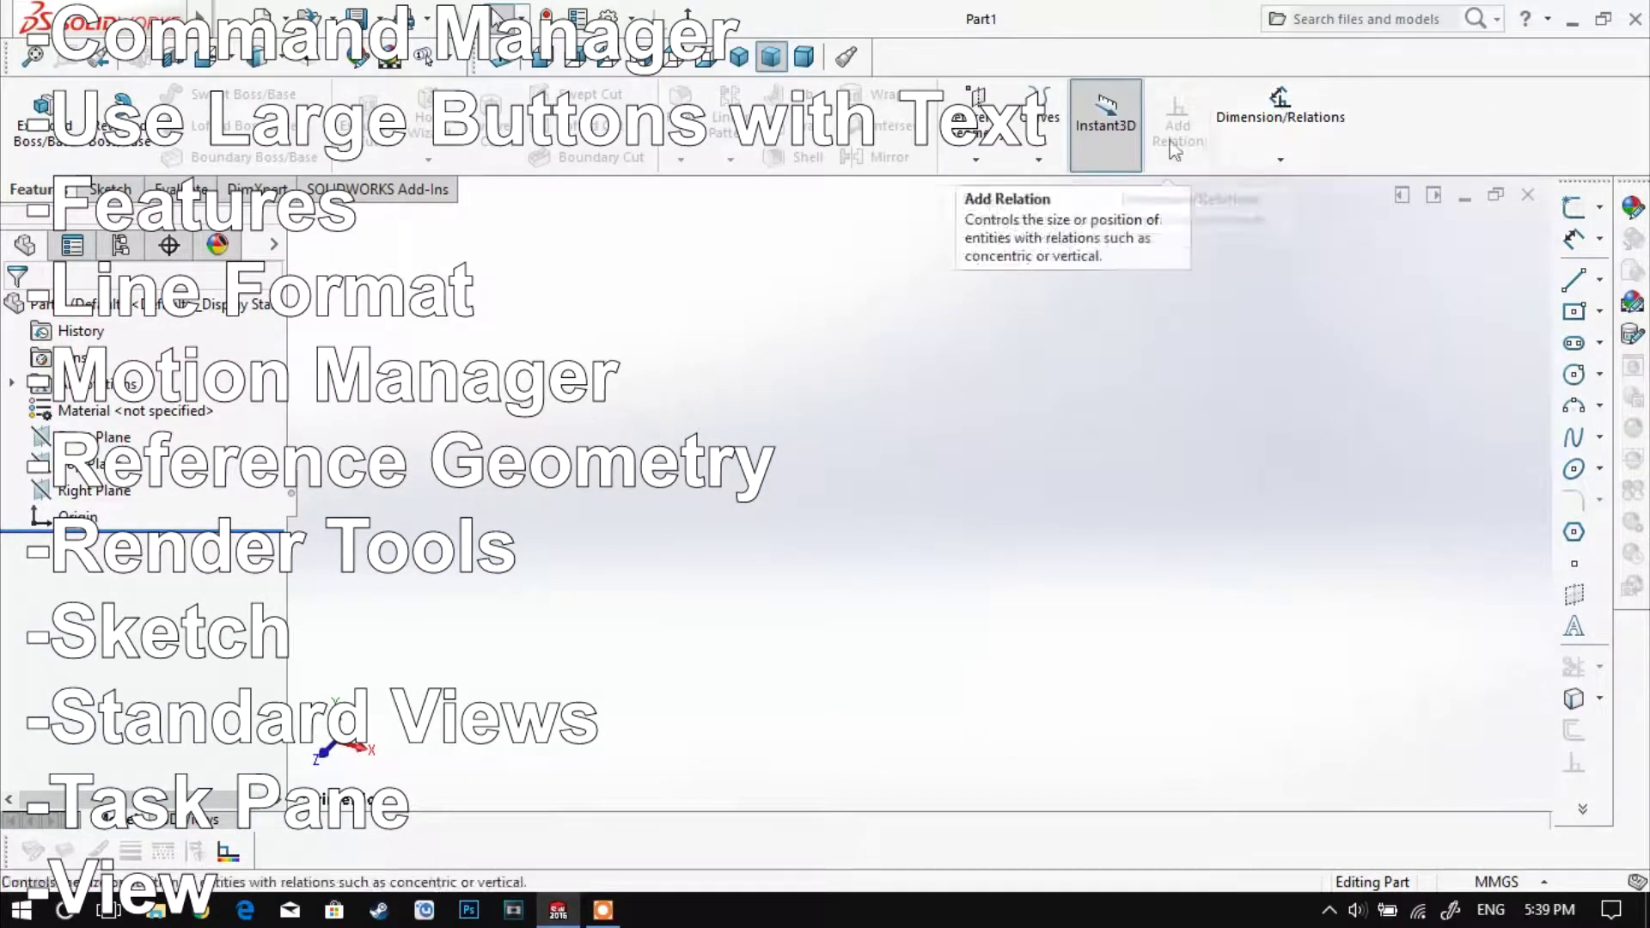
pyautogui.rightClick(905, 27)
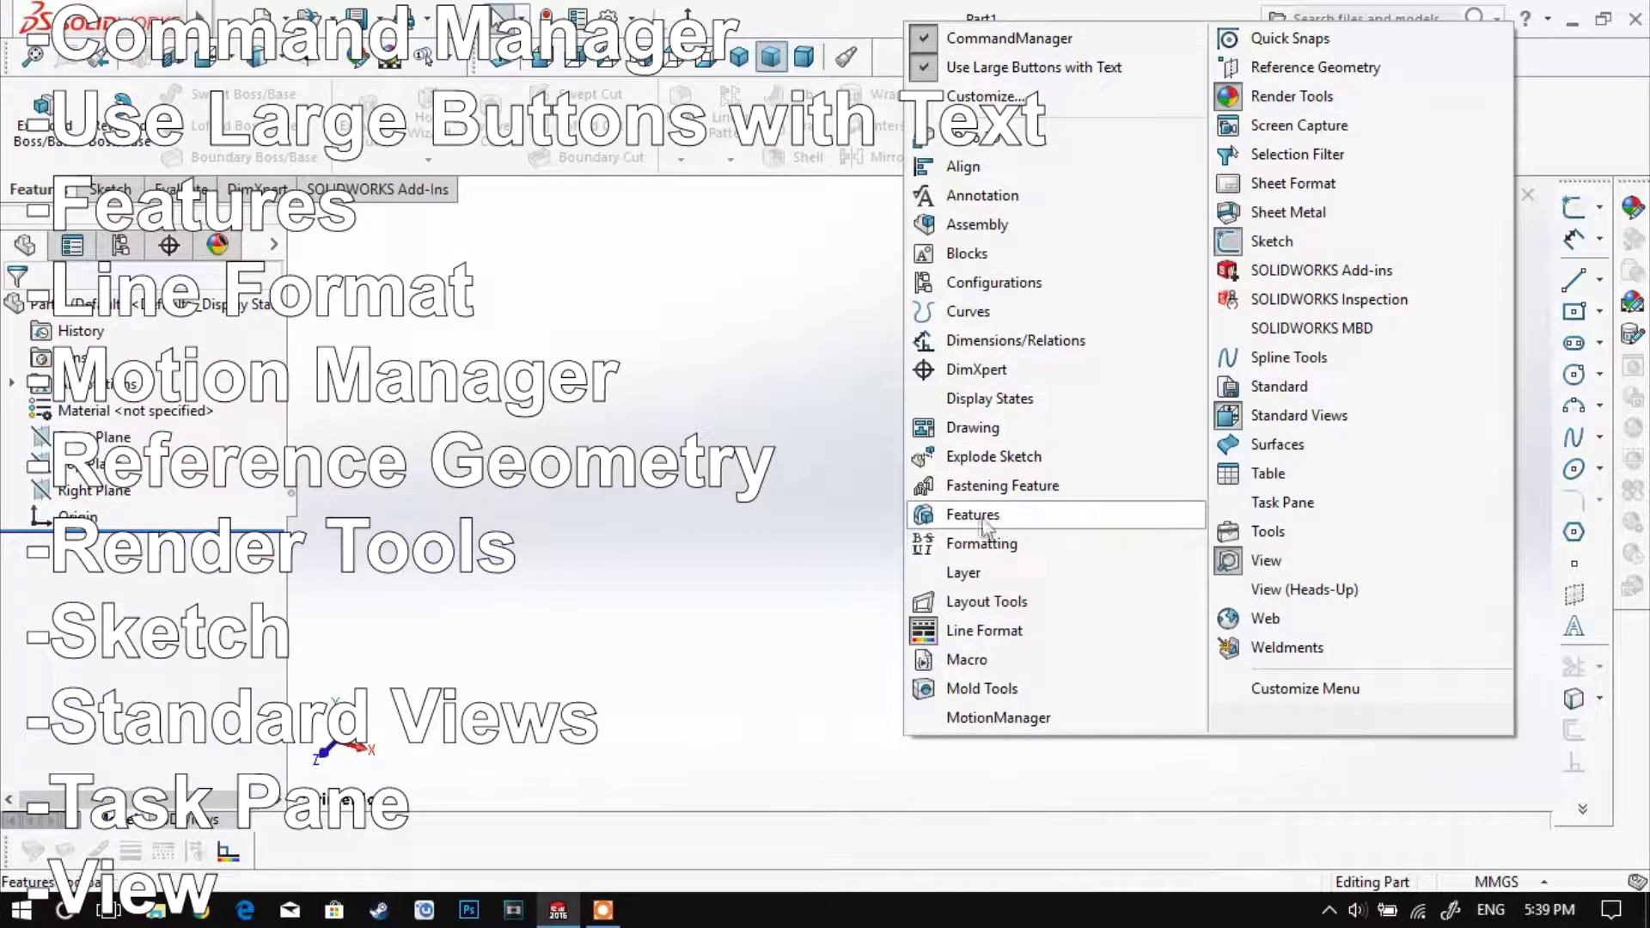
pyautogui.click(1023, 526)
# Step: Turn on the Reference Geometry toolbar, Task Pane and MotionManager
pyautogui.rightClick(882, 27)
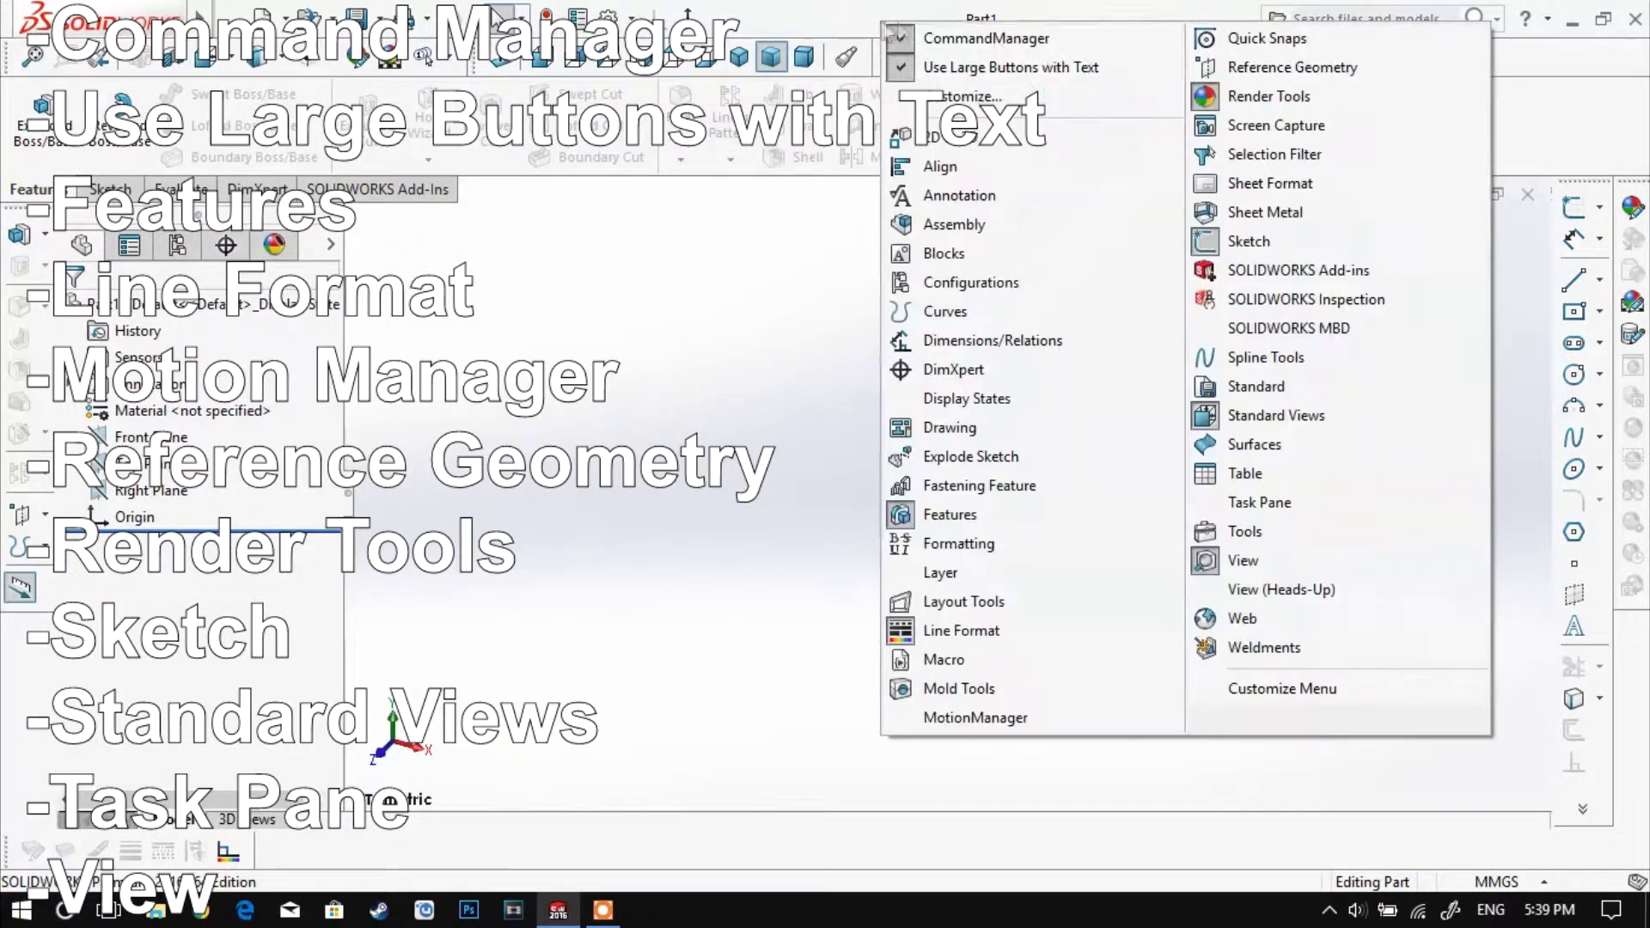
pyautogui.click(1292, 69)
pyautogui.rightClick(902, 33)
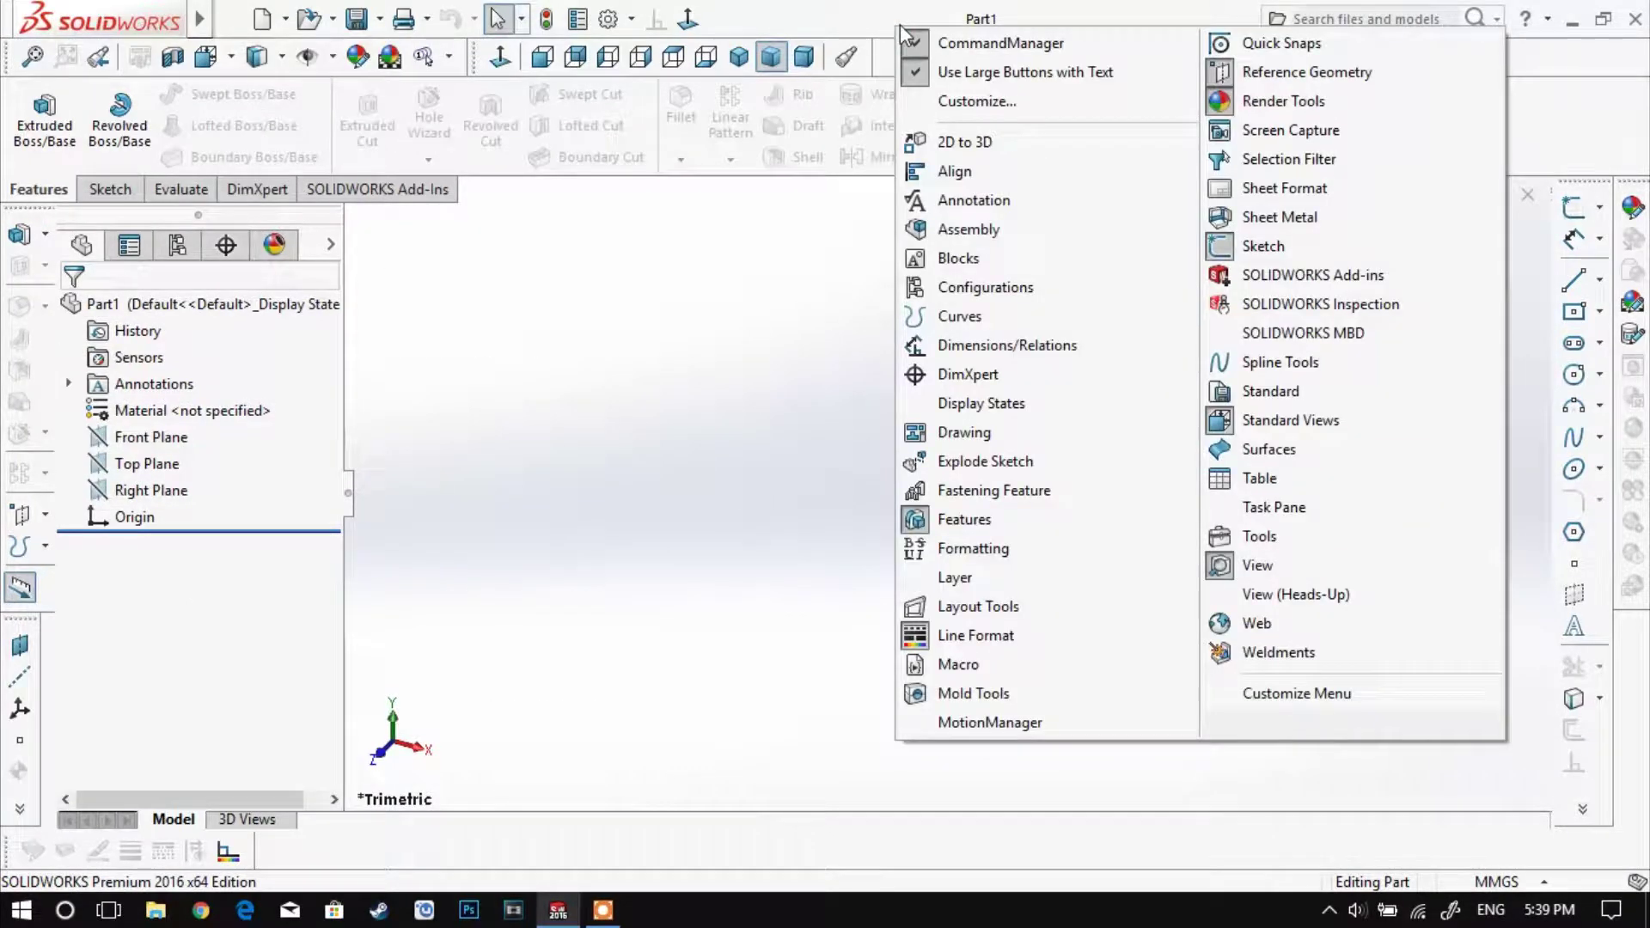
pyautogui.click(1327, 522)
pyautogui.rightClick(1340, 26)
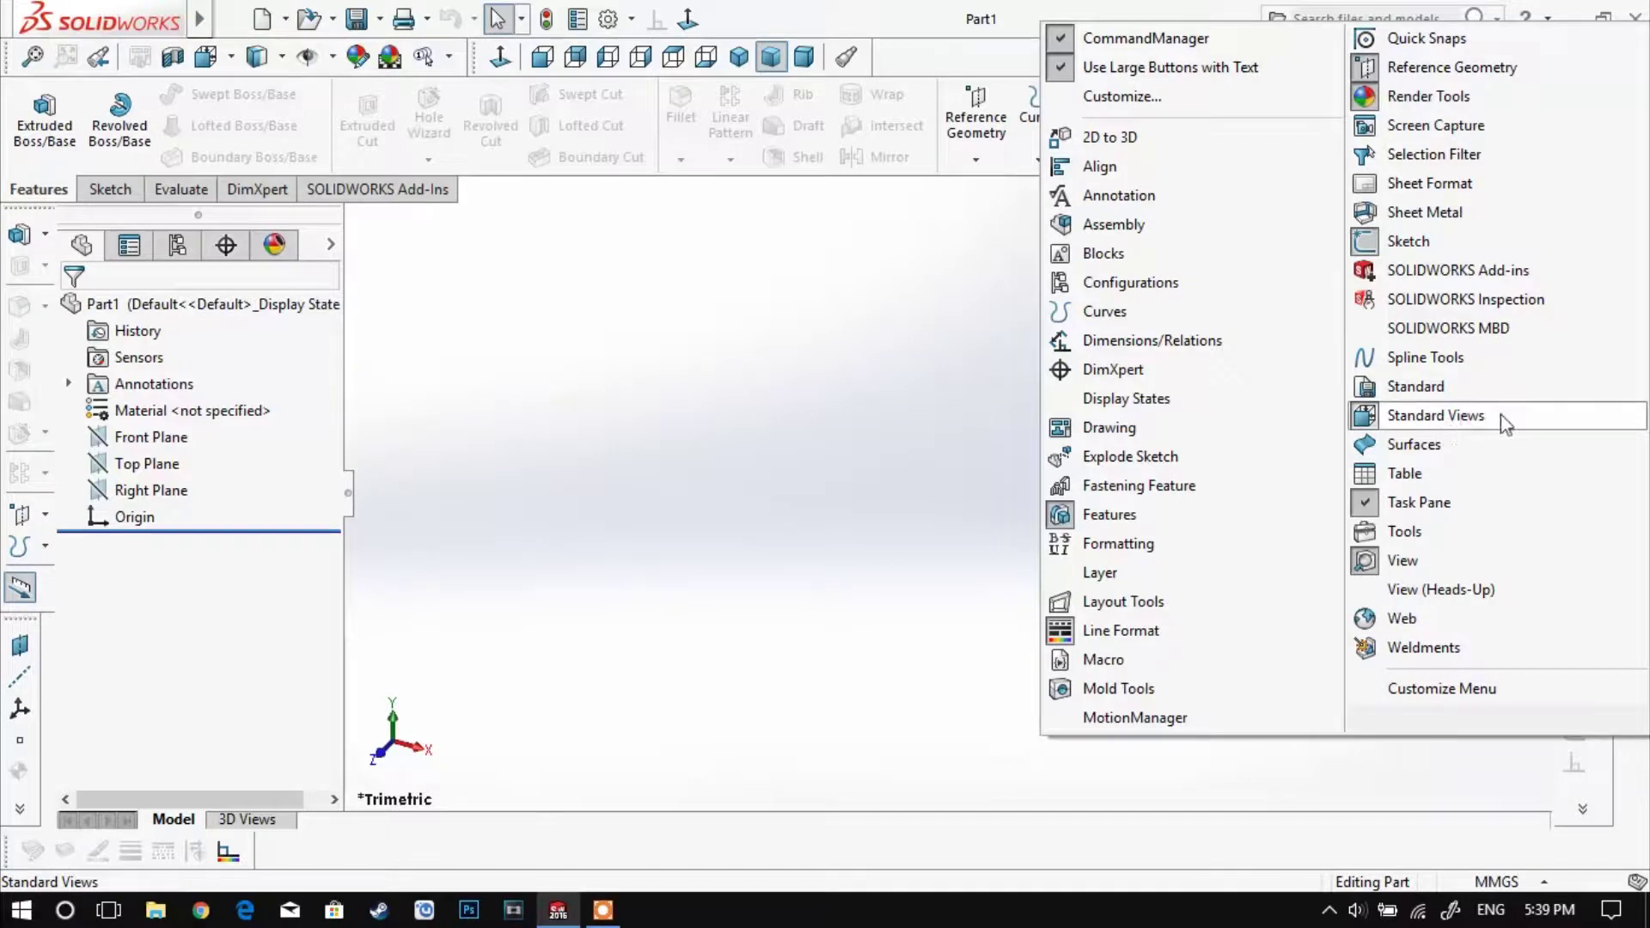
pyautogui.click(1156, 719)
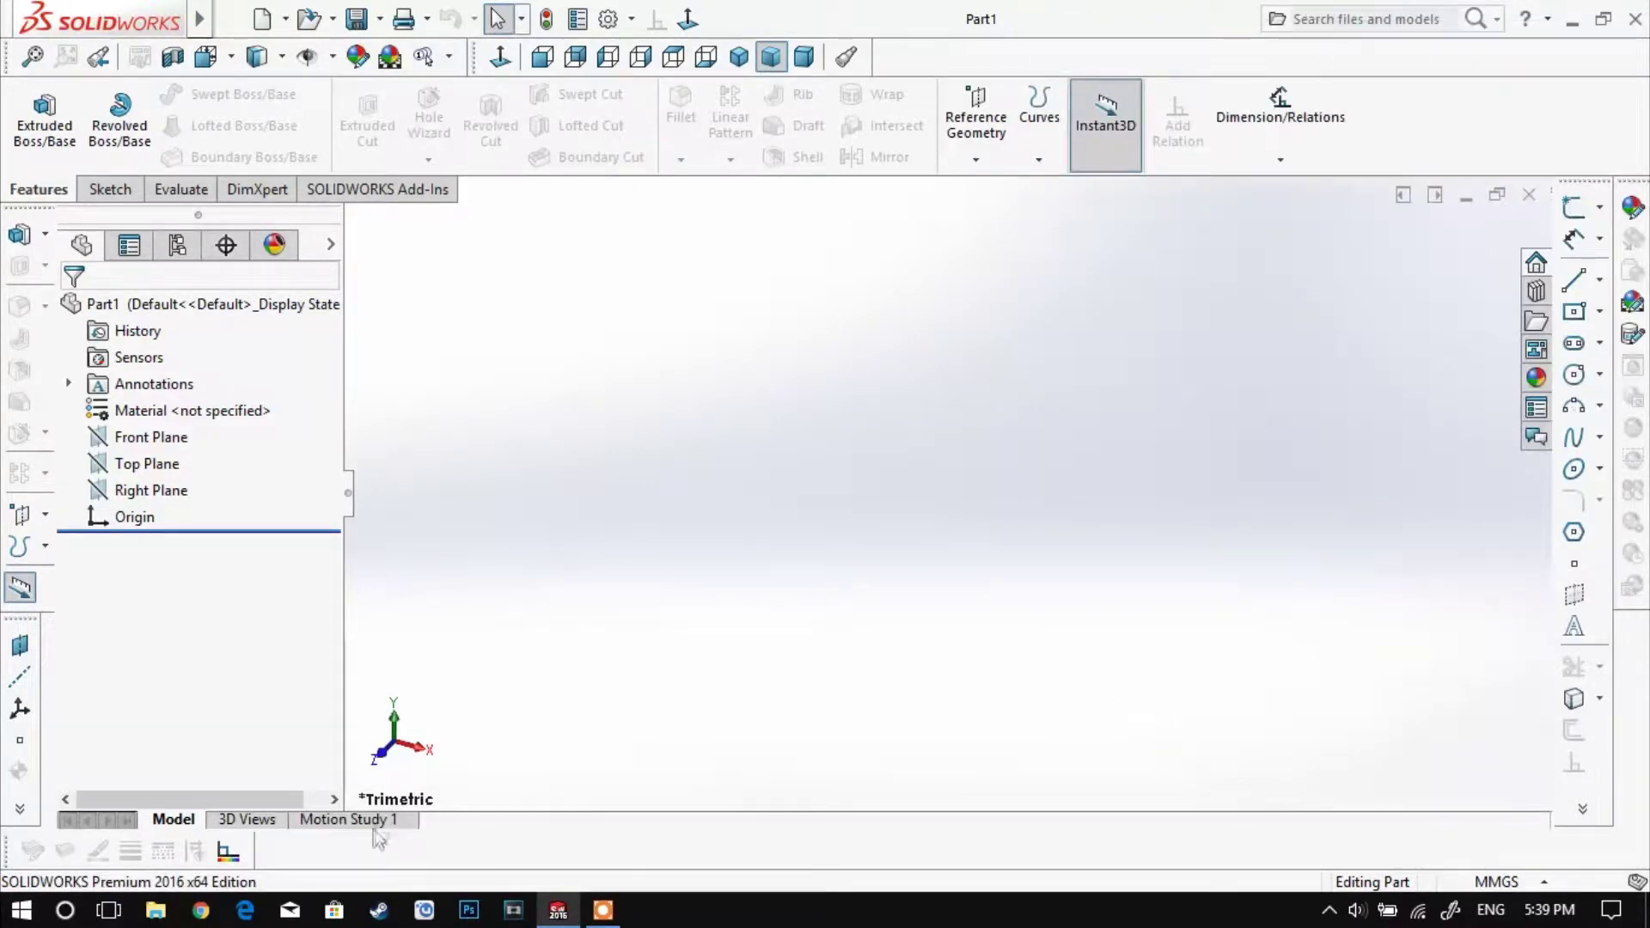
pyautogui.rightClick(1108, 22)
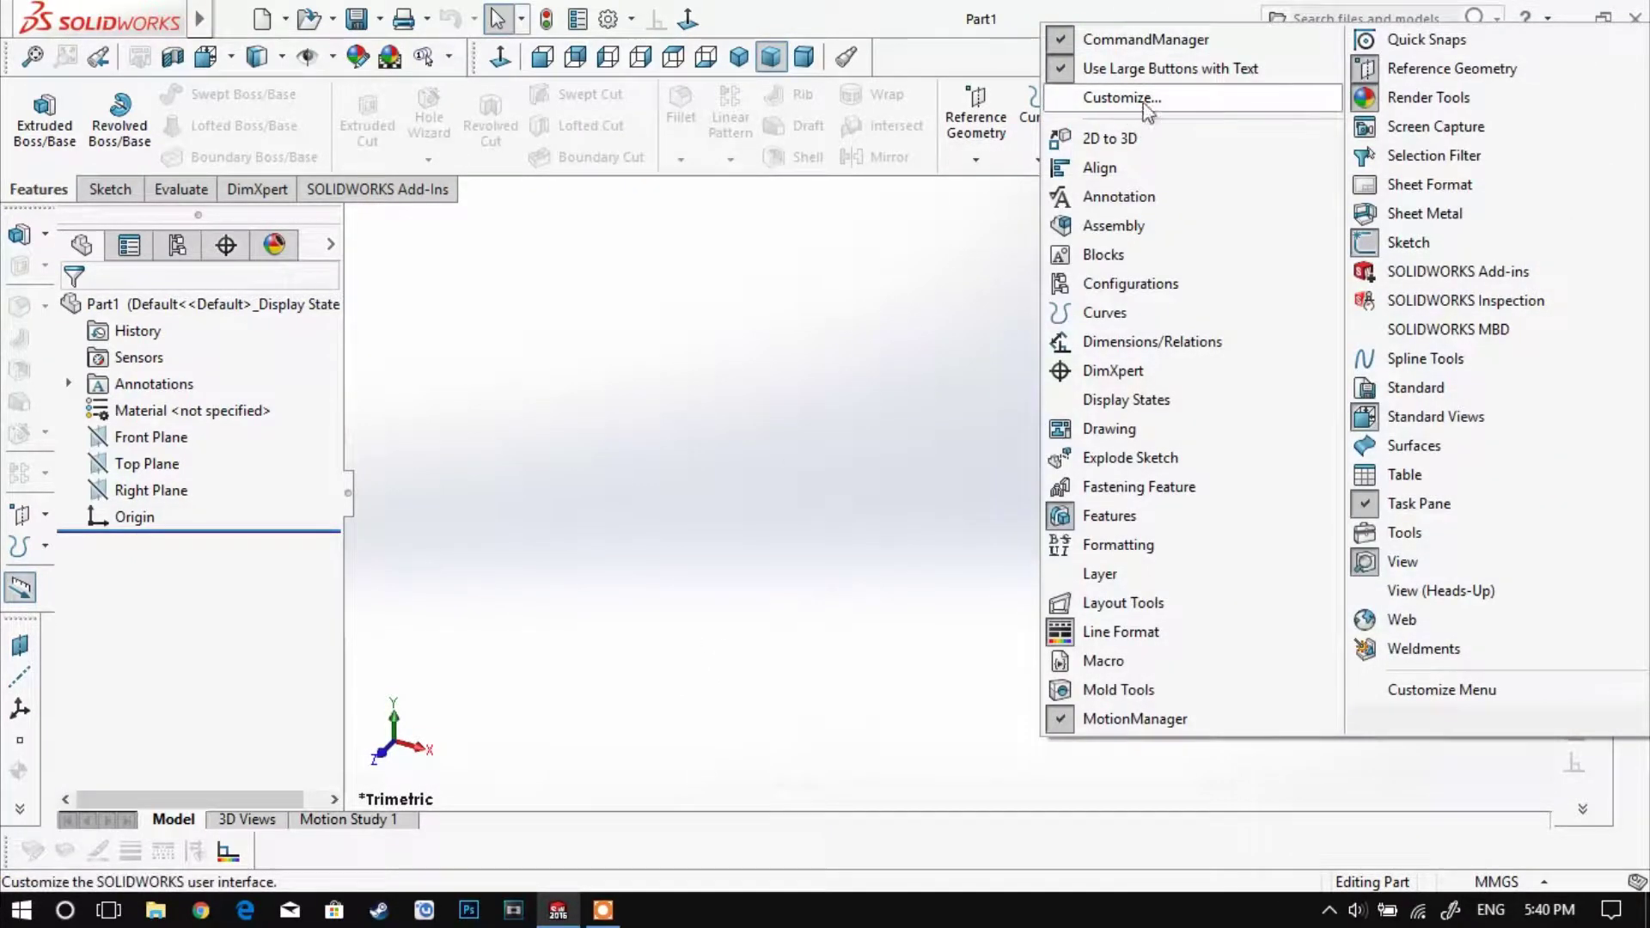
# Step: In Customize > Commands, add Add Relation from Dimensions/Relations to the CommandManager
pyautogui.click(1203, 101)
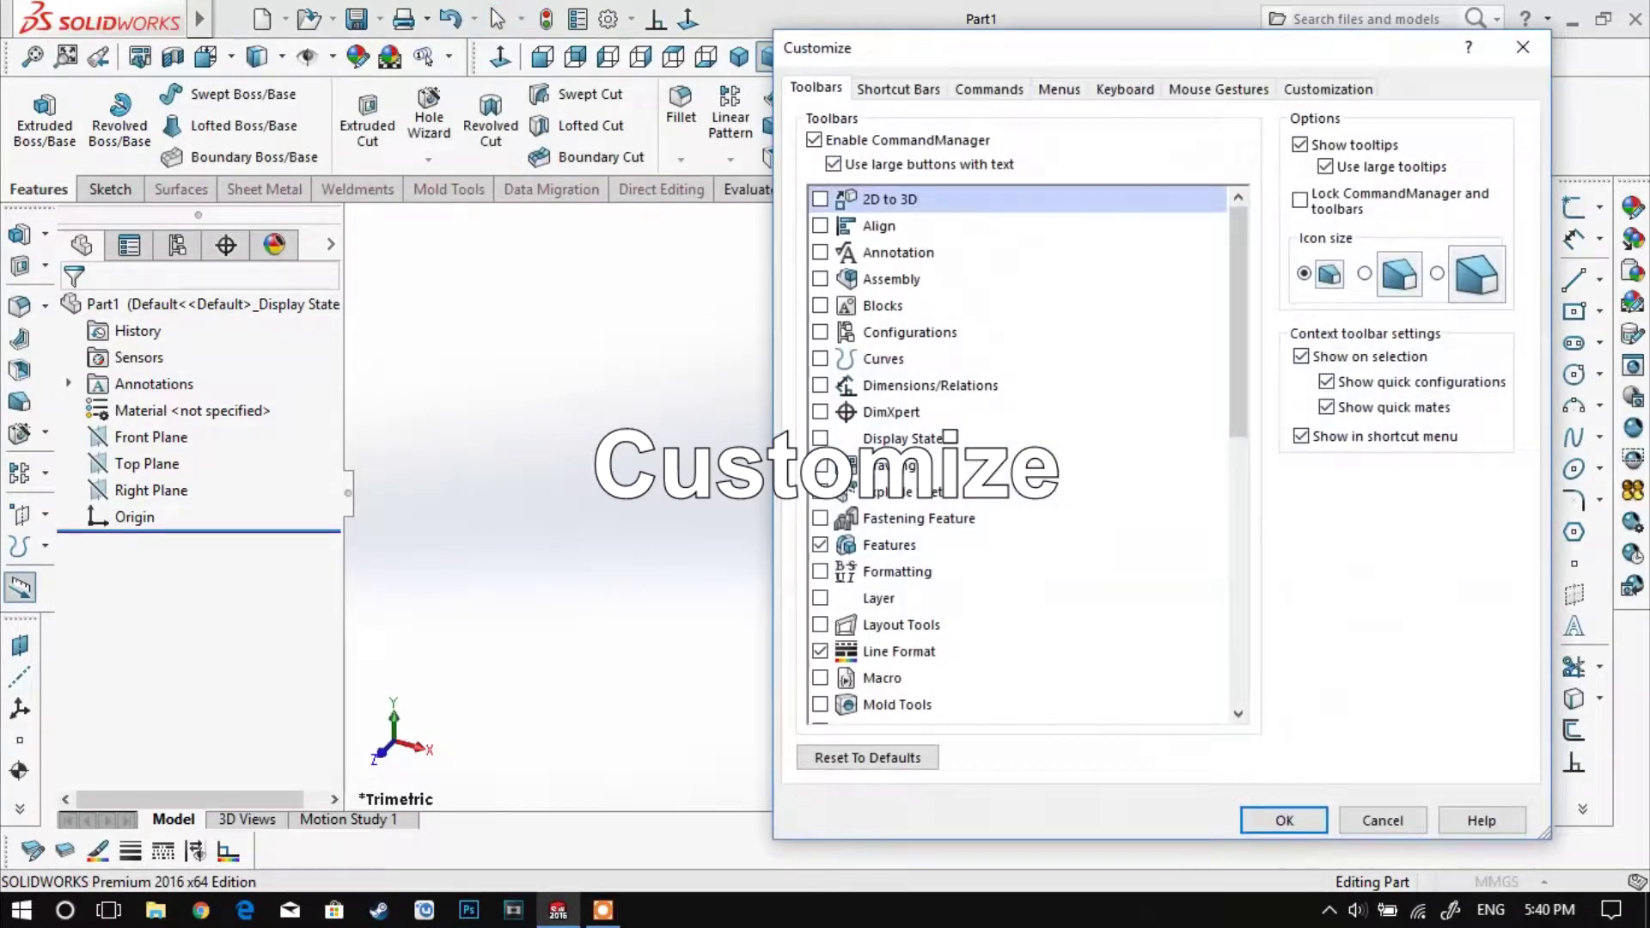
pyautogui.click(989, 90)
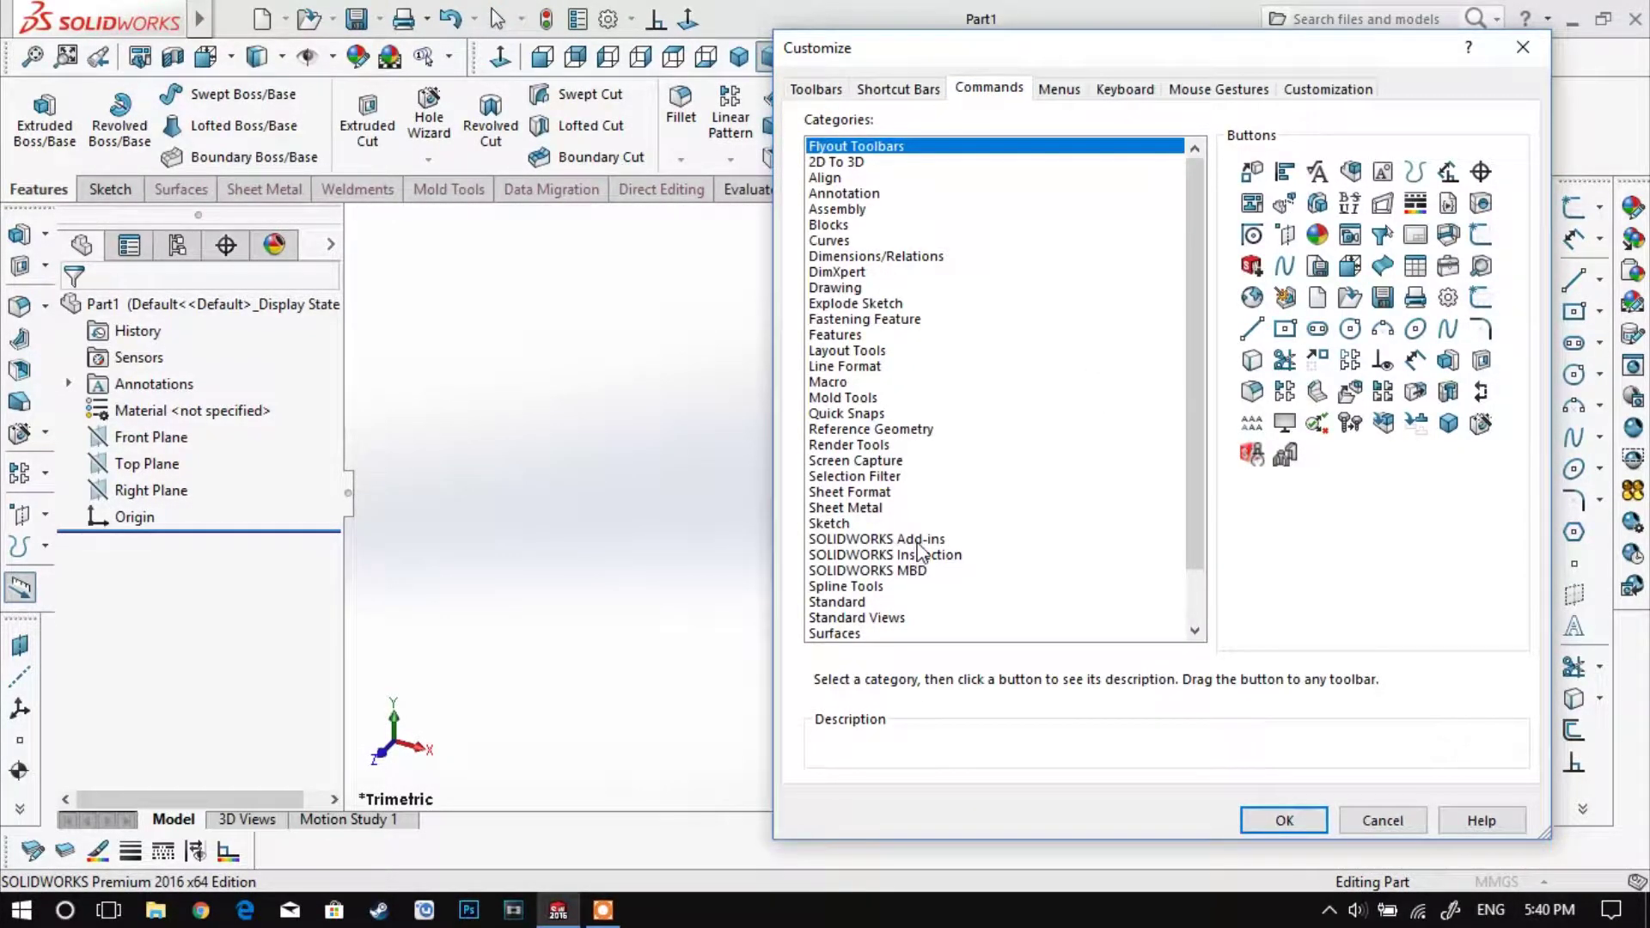
pyautogui.scroll(-1, 920, 550)
pyautogui.click(939, 192)
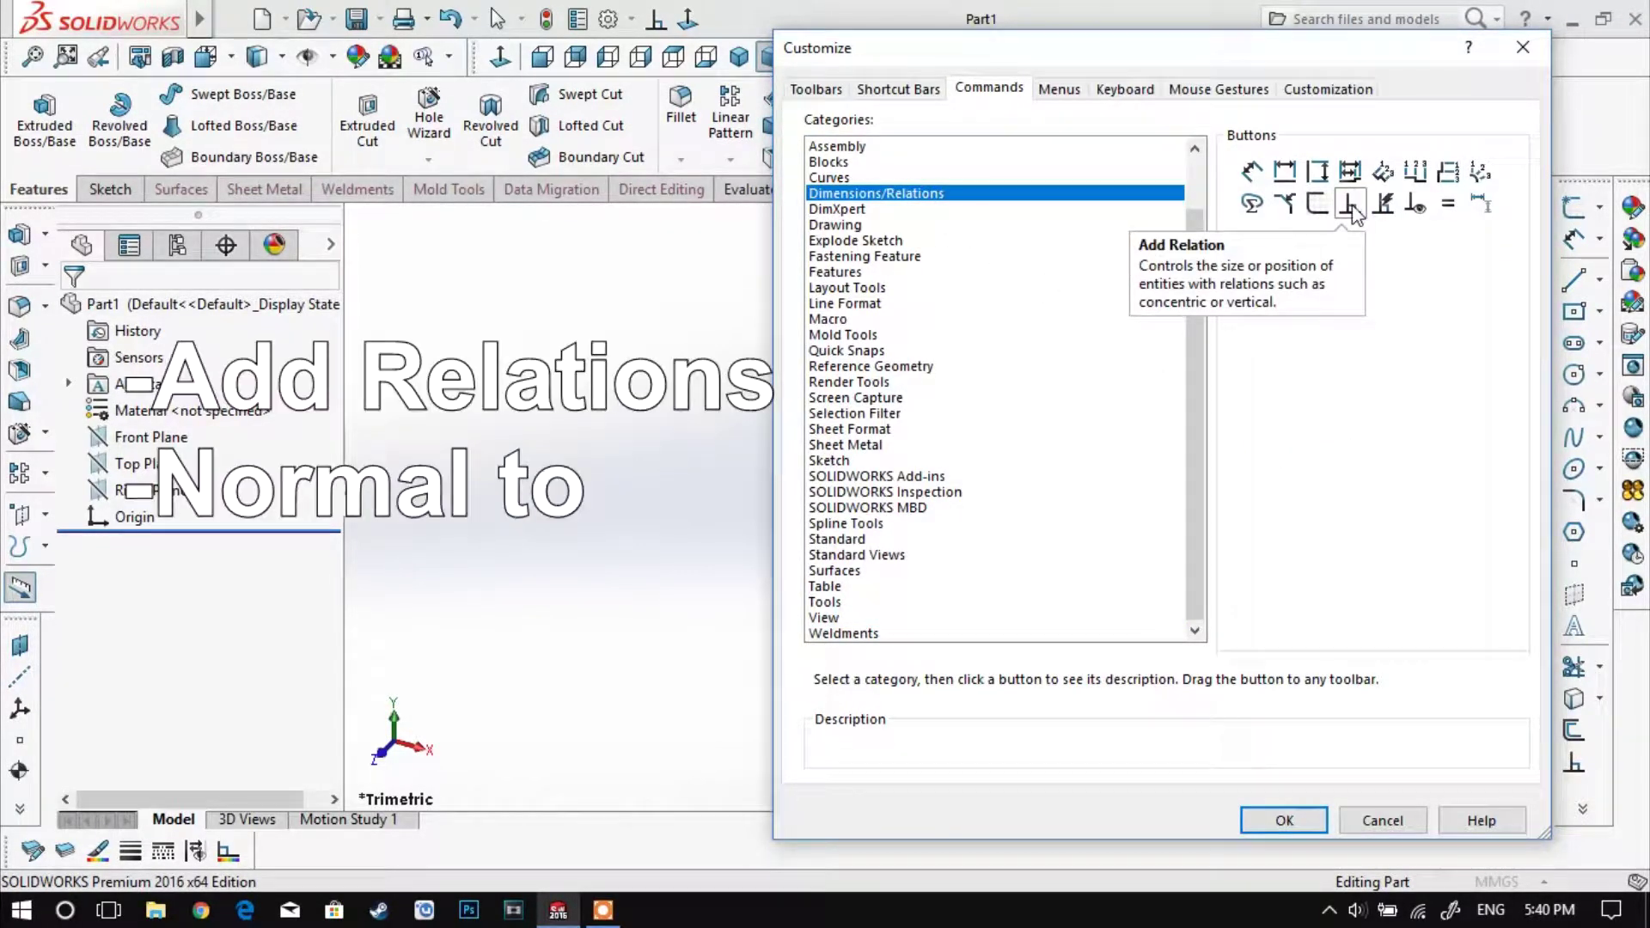
pyautogui.moveTo(1349, 204)
pyautogui.mouseDown()
pyautogui.moveTo(1024, 292)
pyautogui.moveTo(662, 52)
pyautogui.moveTo(650, 21)
pyautogui.moveTo(774, 140)
pyautogui.moveTo(1347, 222)
pyautogui.mouseUp()
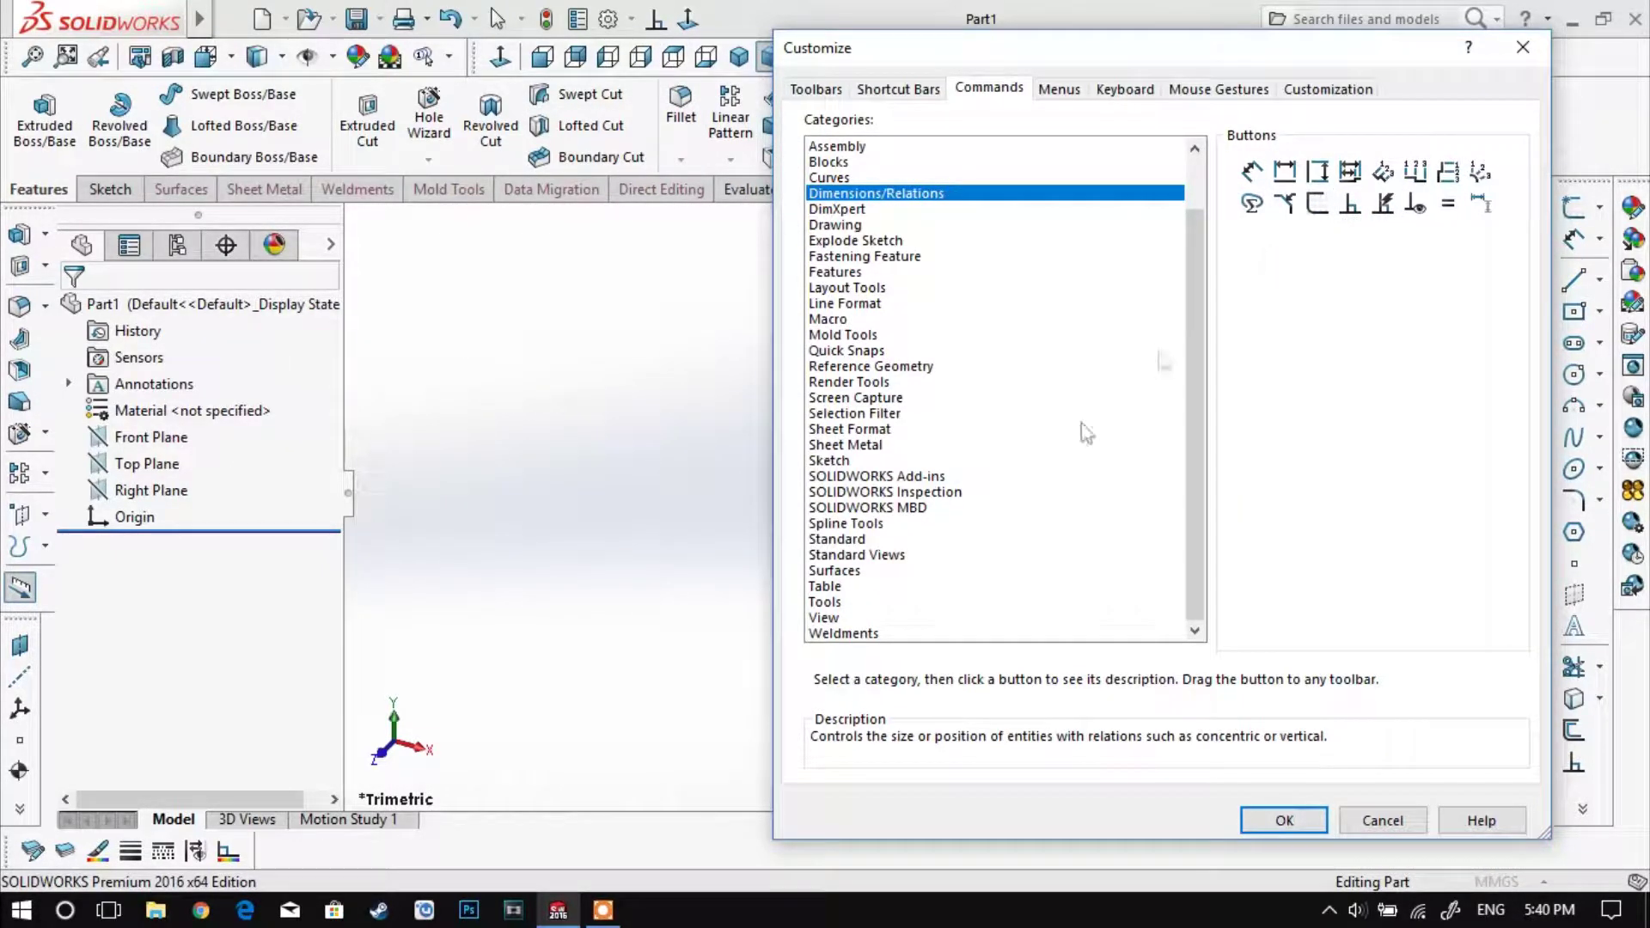
# Step: Add the Normal To view command to the top toolbar and close Customize
pyautogui.click(838, 634)
pyautogui.click(832, 618)
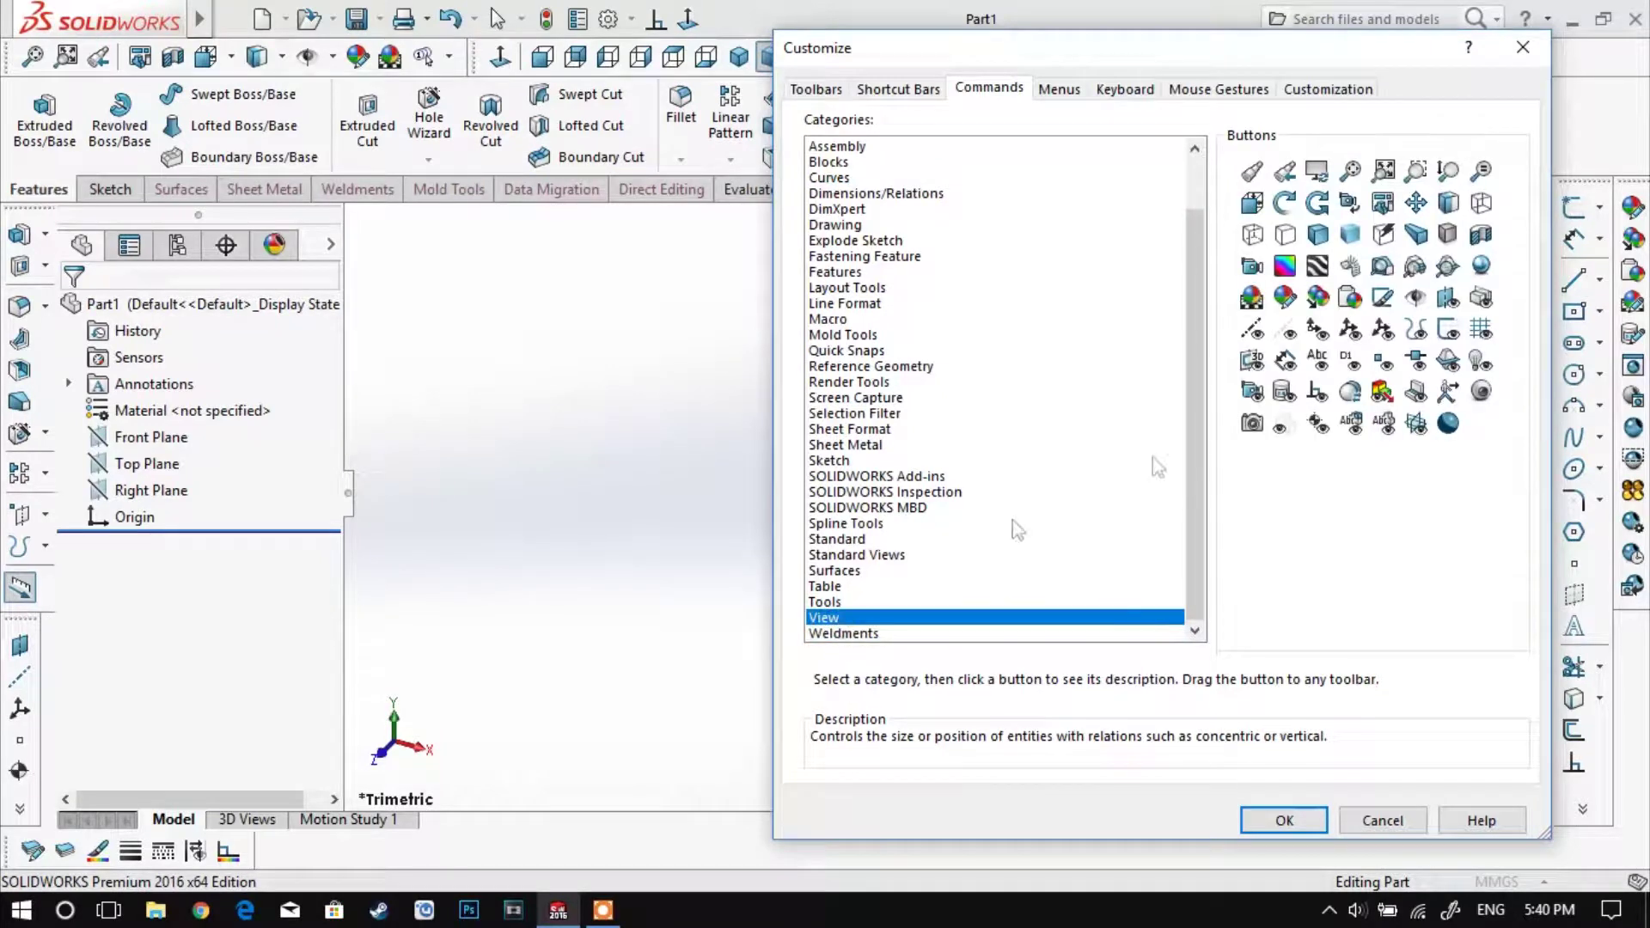
pyautogui.click(890, 557)
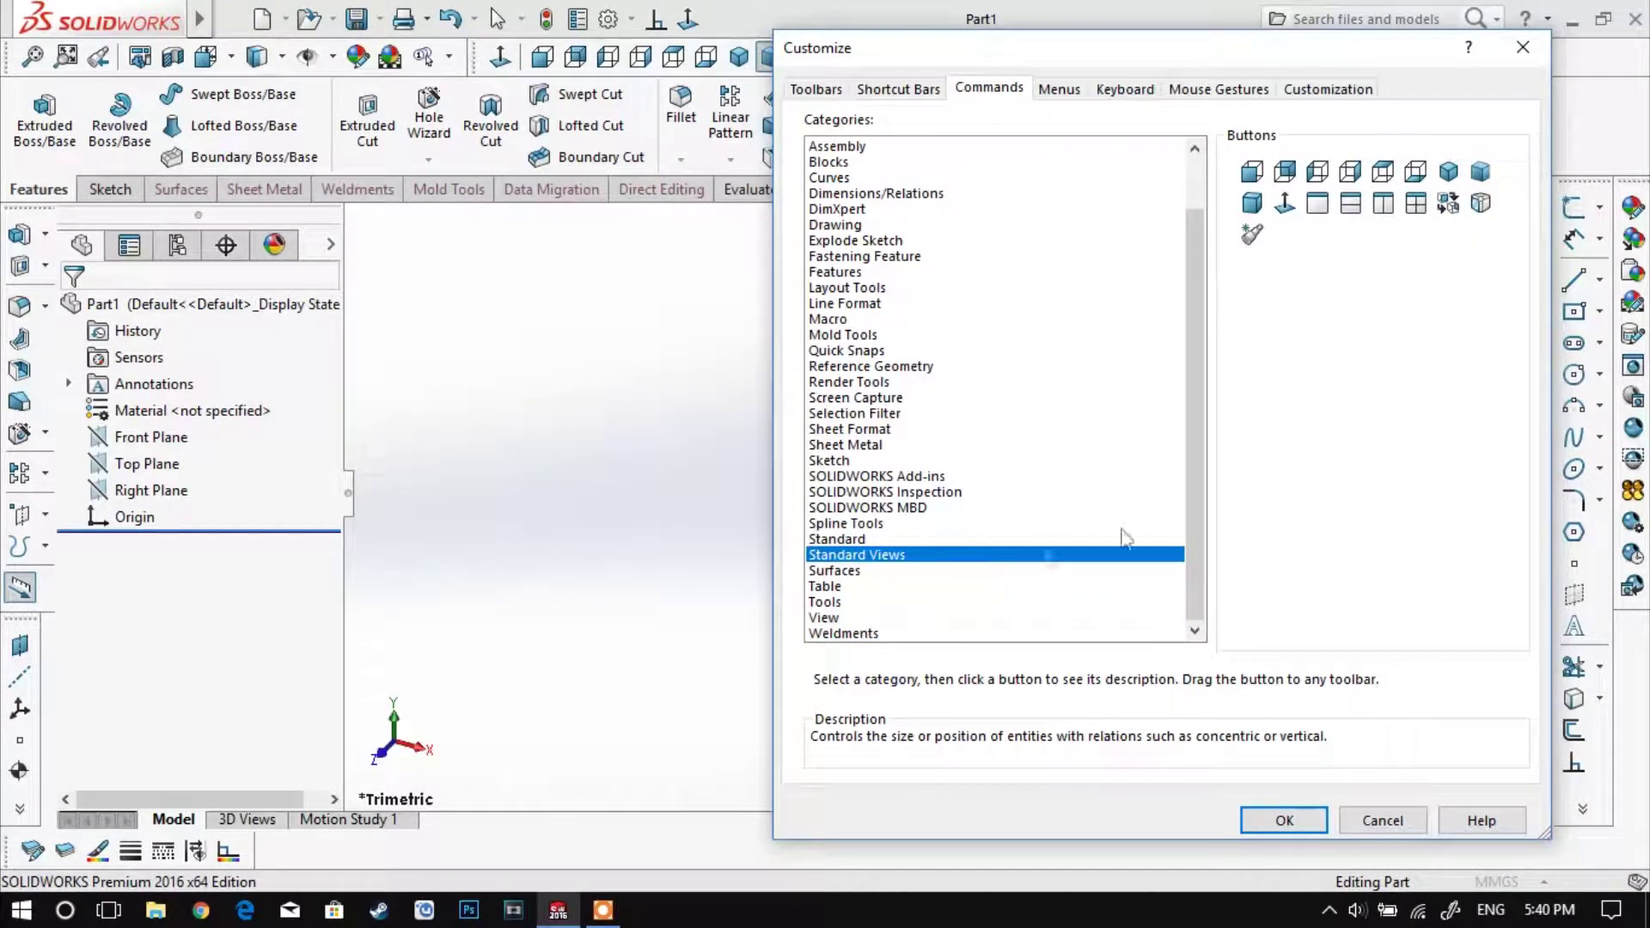
pyautogui.moveTo(1287, 207)
pyautogui.mouseDown()
pyautogui.moveTo(1057, 240)
pyautogui.moveTo(743, 120)
pyautogui.moveTo(689, 21)
pyautogui.mouseUp()
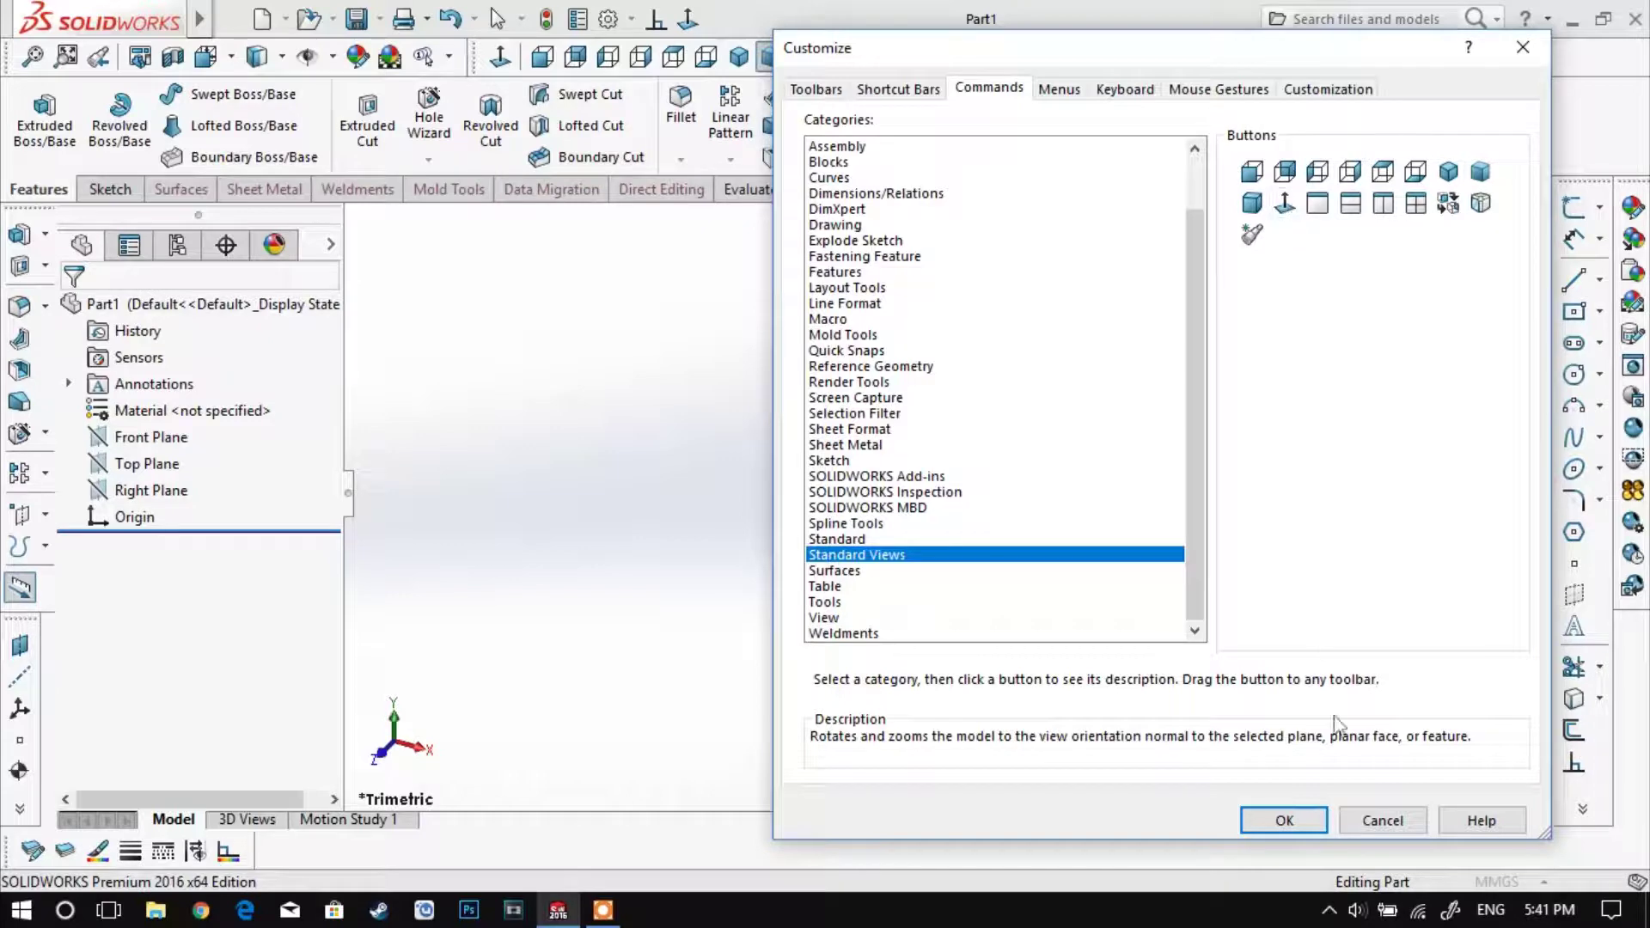
pyautogui.click(1296, 829)
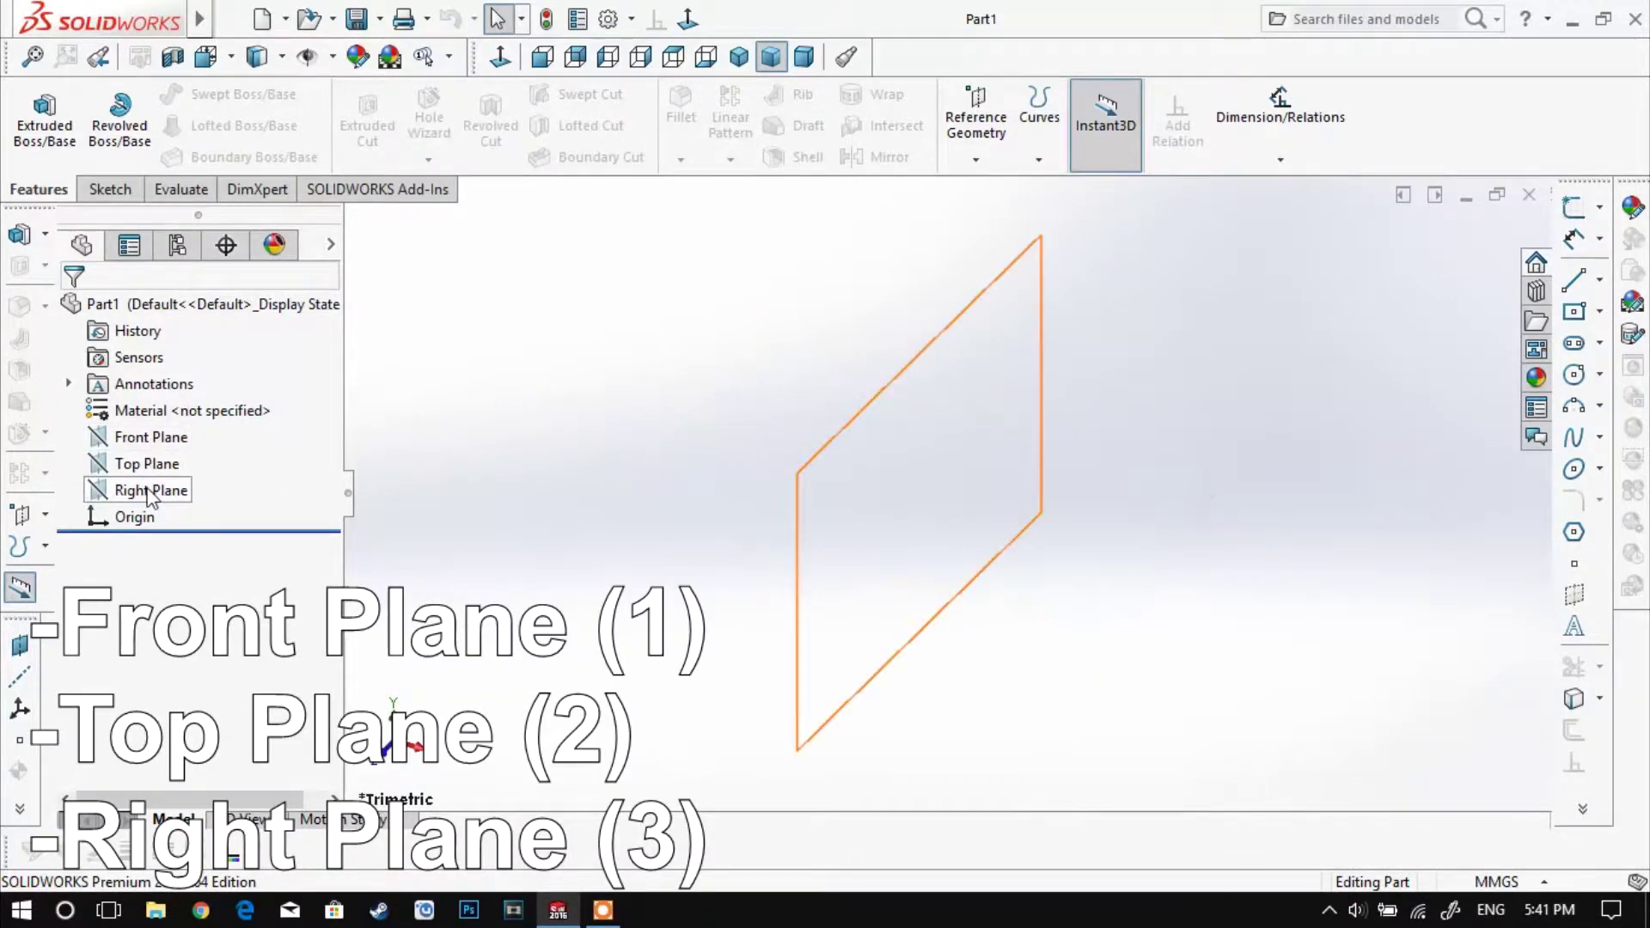
# Step: Show the Front, Top and Right Planes and orbit the view around them
pyautogui.click(154, 438)
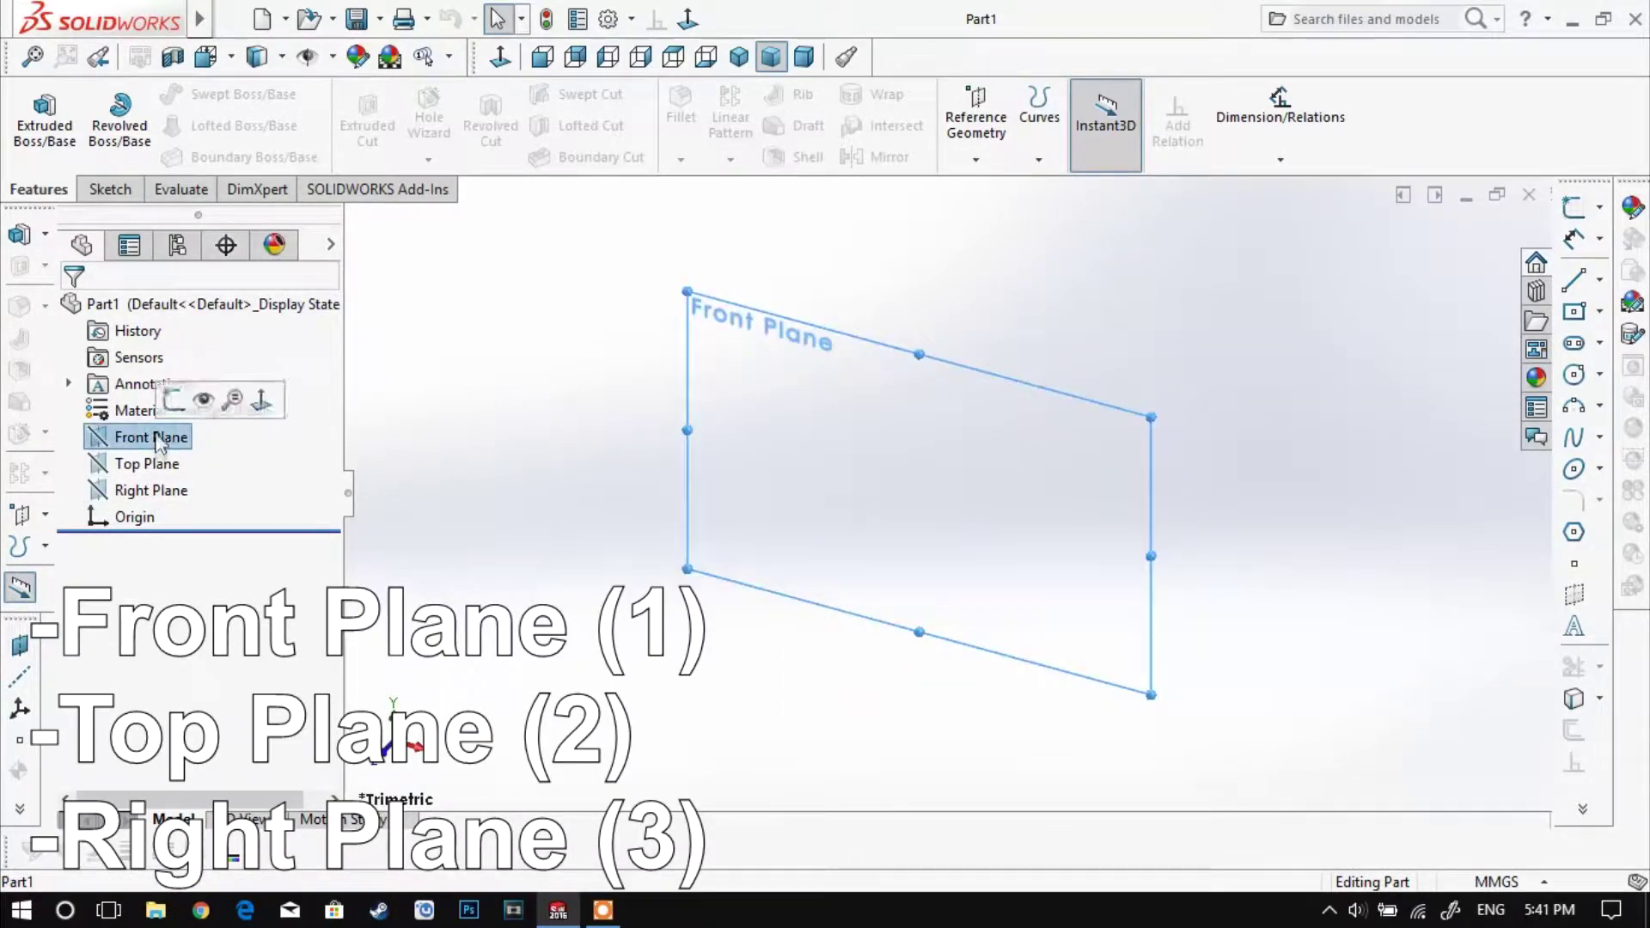
pyautogui.click(157, 465)
pyautogui.click(152, 491)
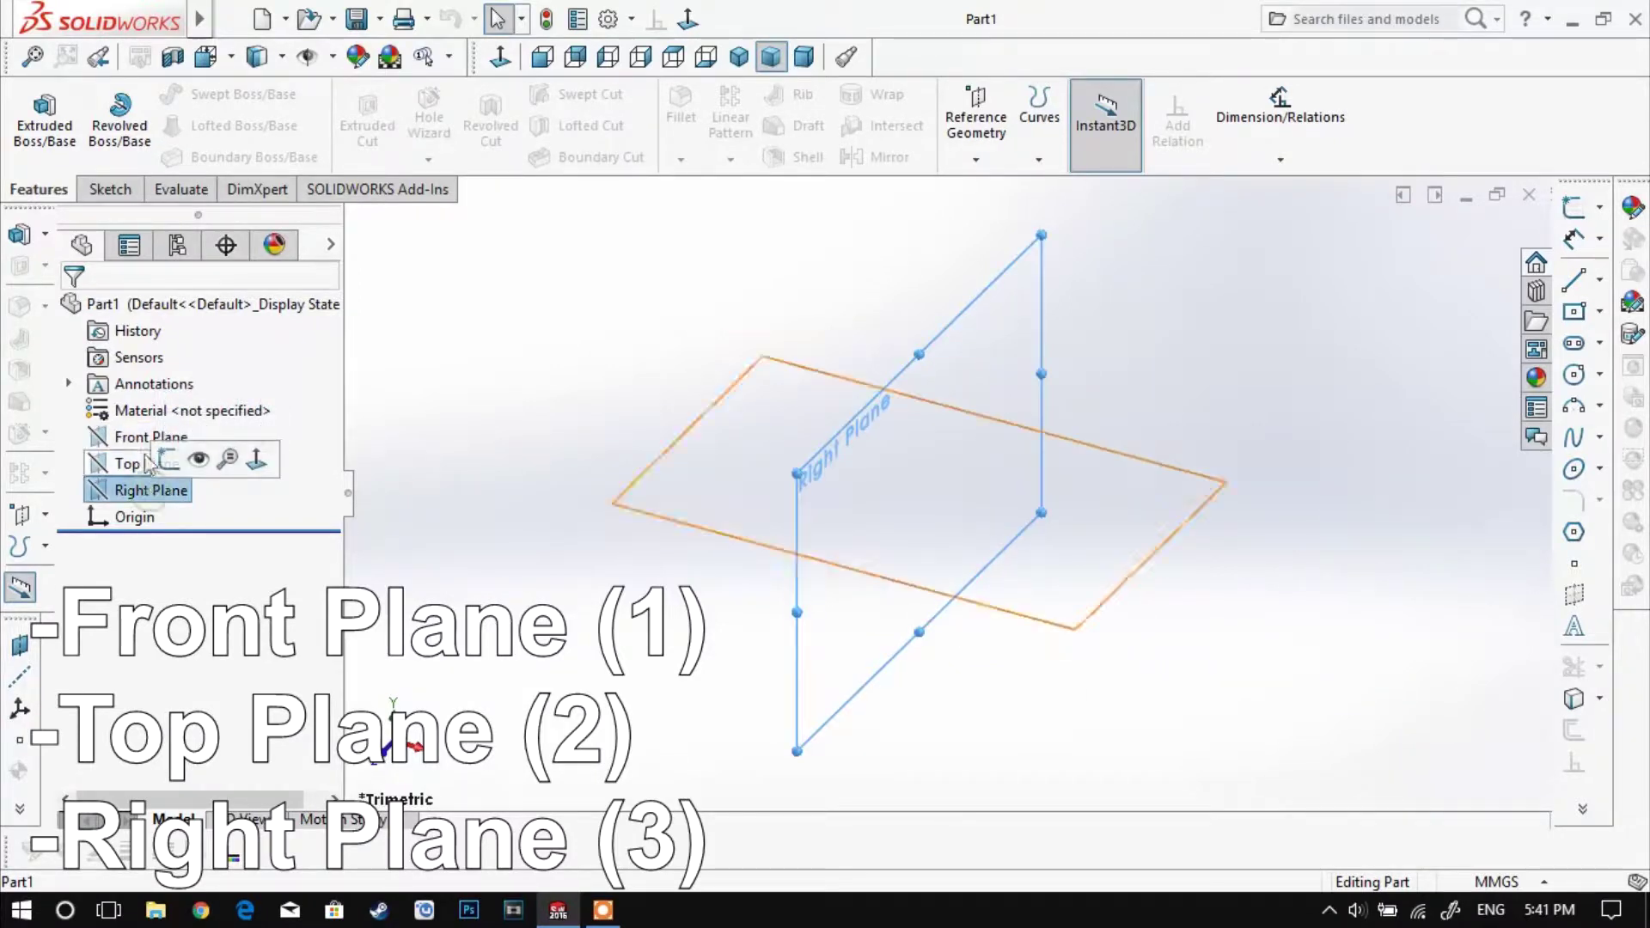
pyautogui.click(139, 439)
pyautogui.click(181, 405)
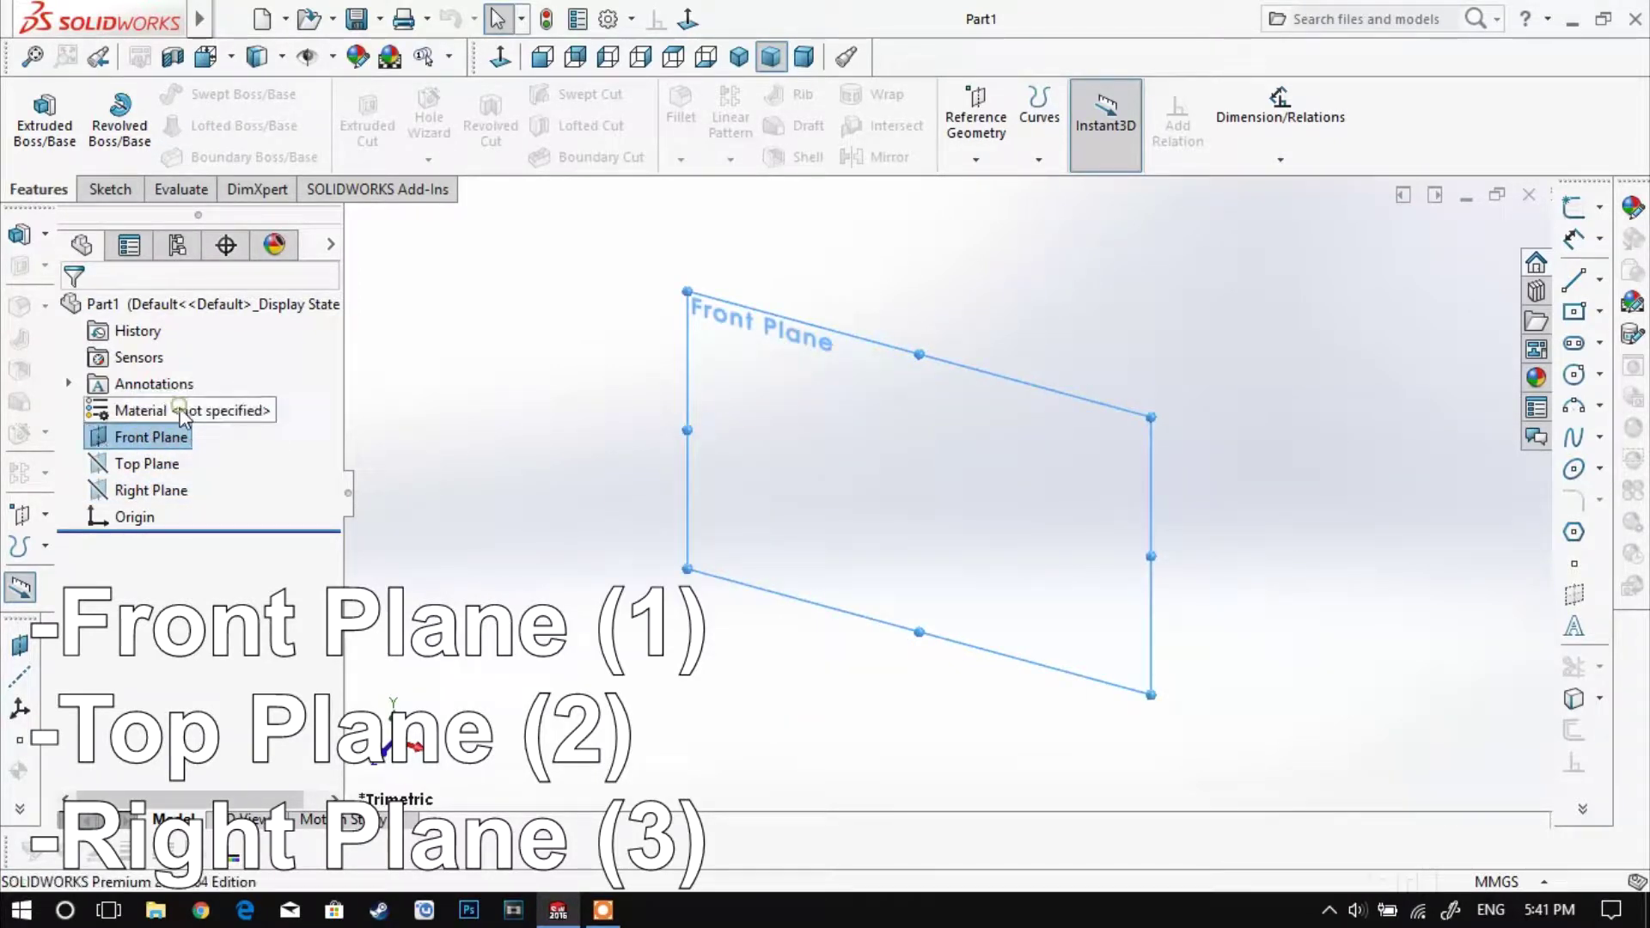
pyautogui.rightClick(168, 466)
pyautogui.click(218, 437)
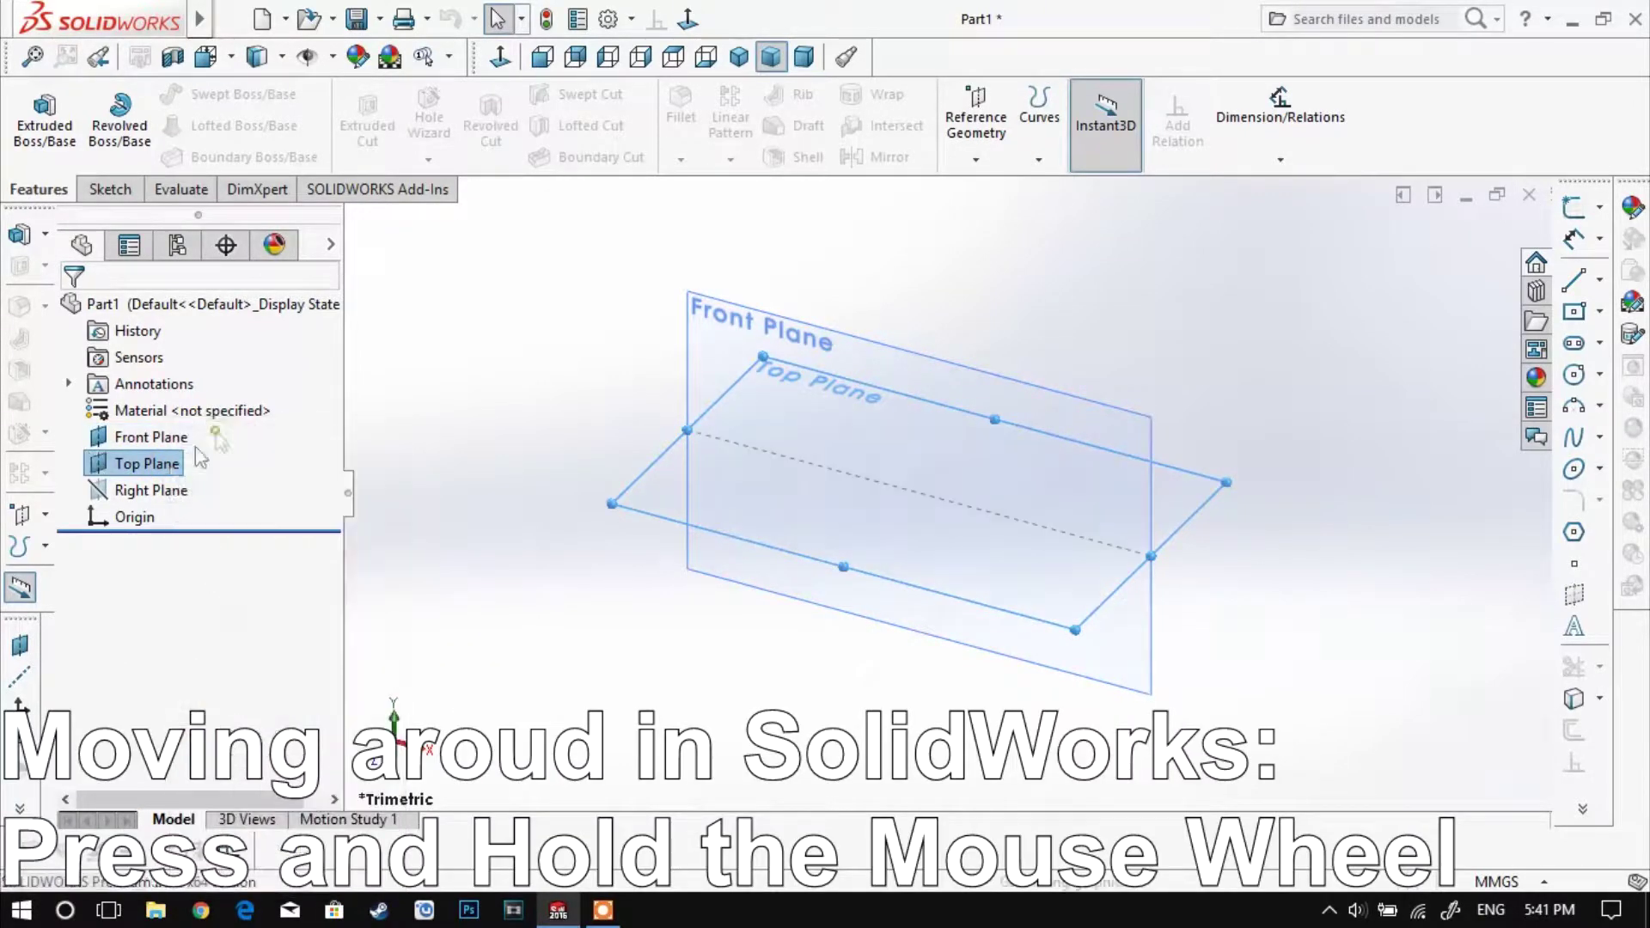
pyautogui.rightClick(157, 492)
pyautogui.click(219, 464)
pyautogui.moveTo(1012, 683); pyautogui.dragTo(958, 664, button='middle')
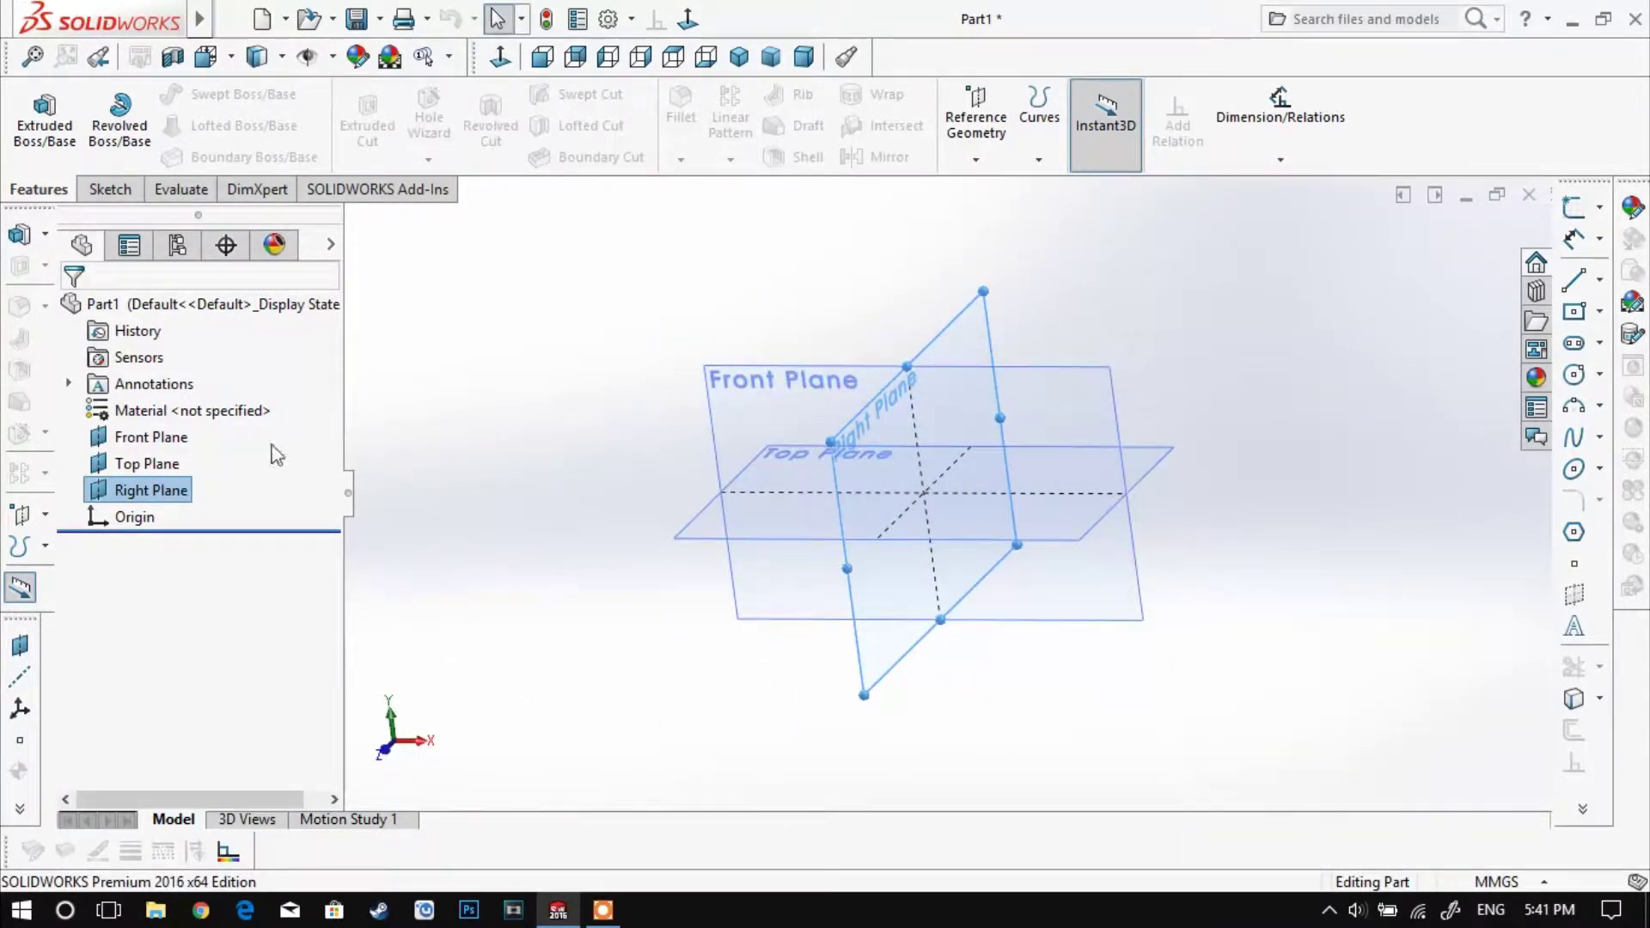
# Step: Hide the Top and Right Planes and view the Front Plane Normal To
pyautogui.click(141, 464)
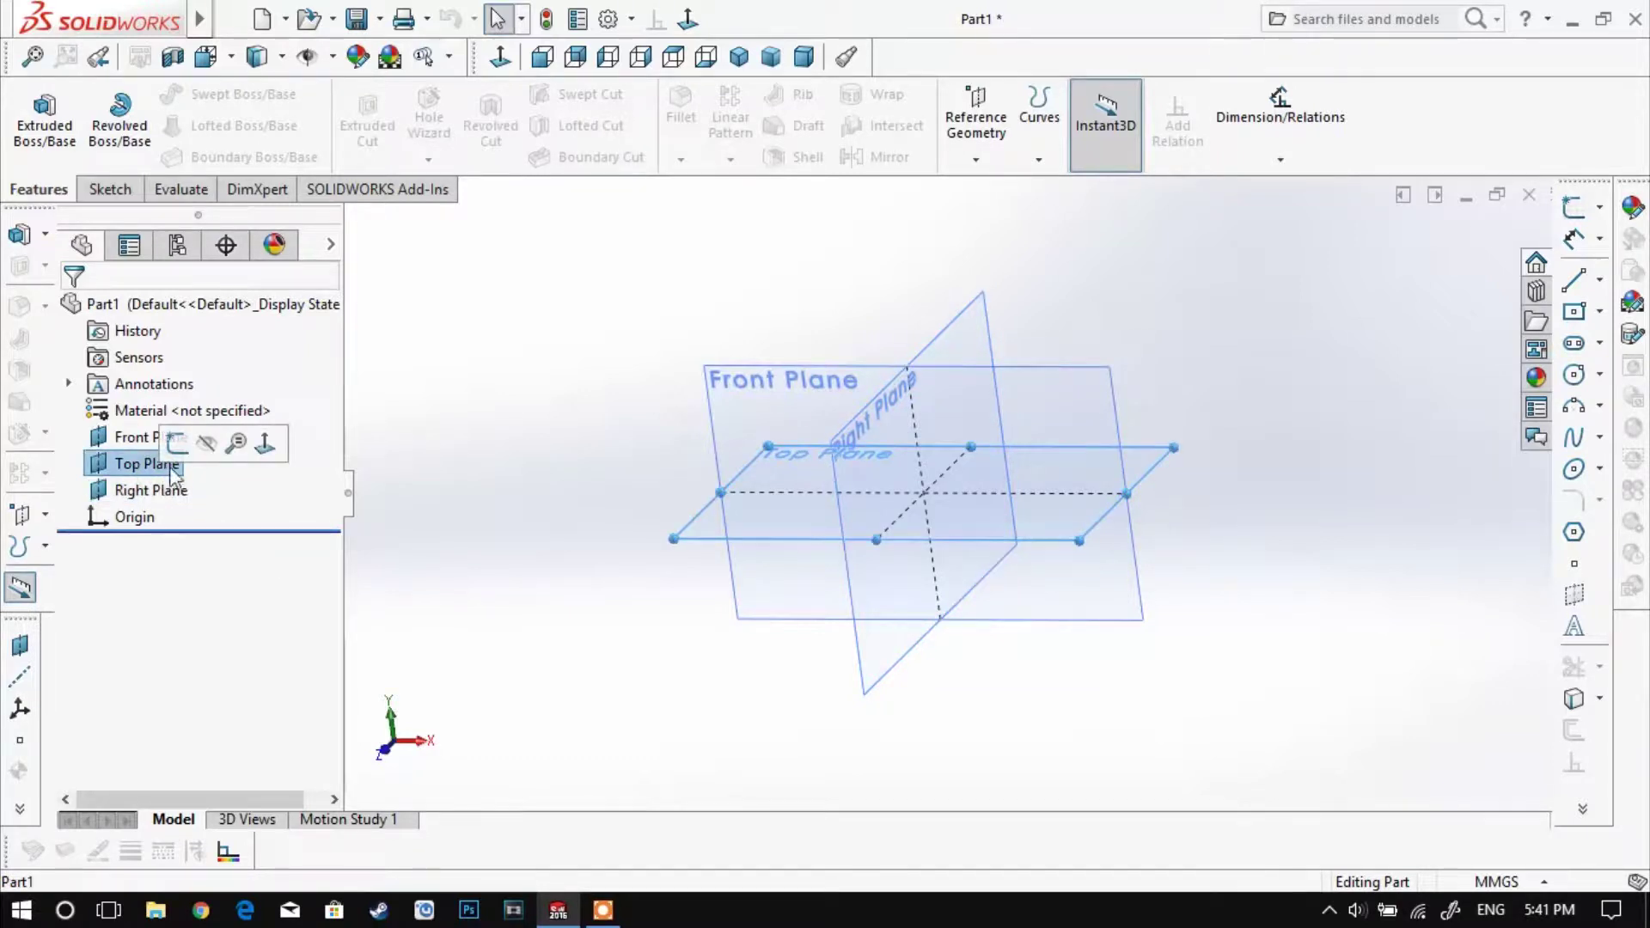
pyautogui.click(213, 438)
pyautogui.click(150, 493)
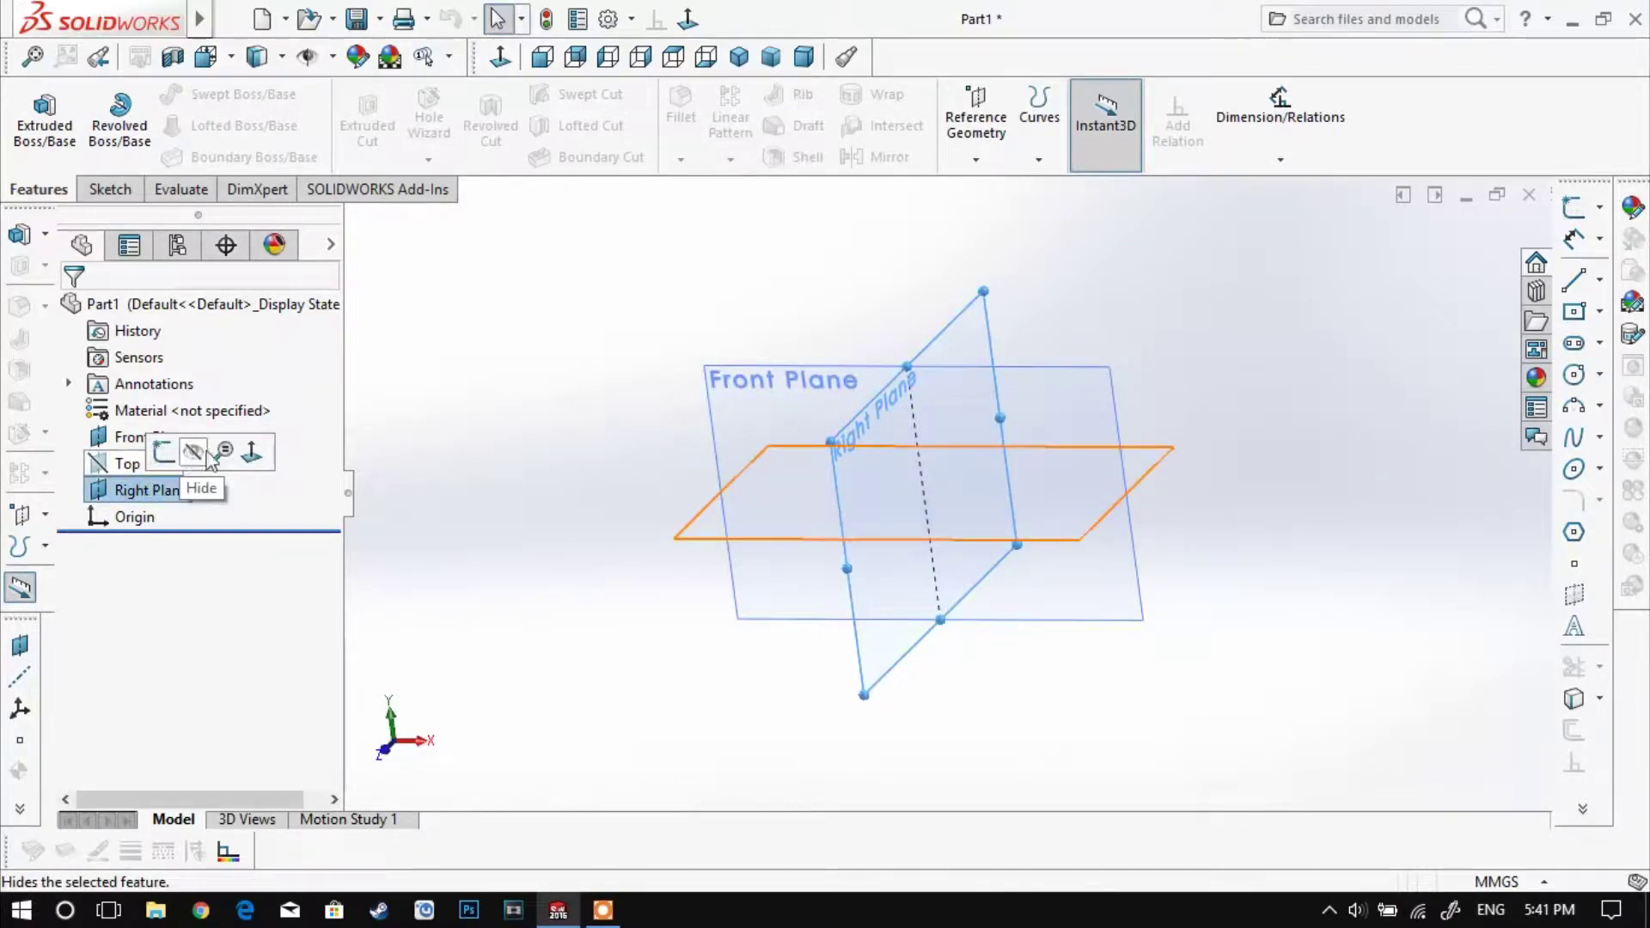
pyautogui.click(190, 454)
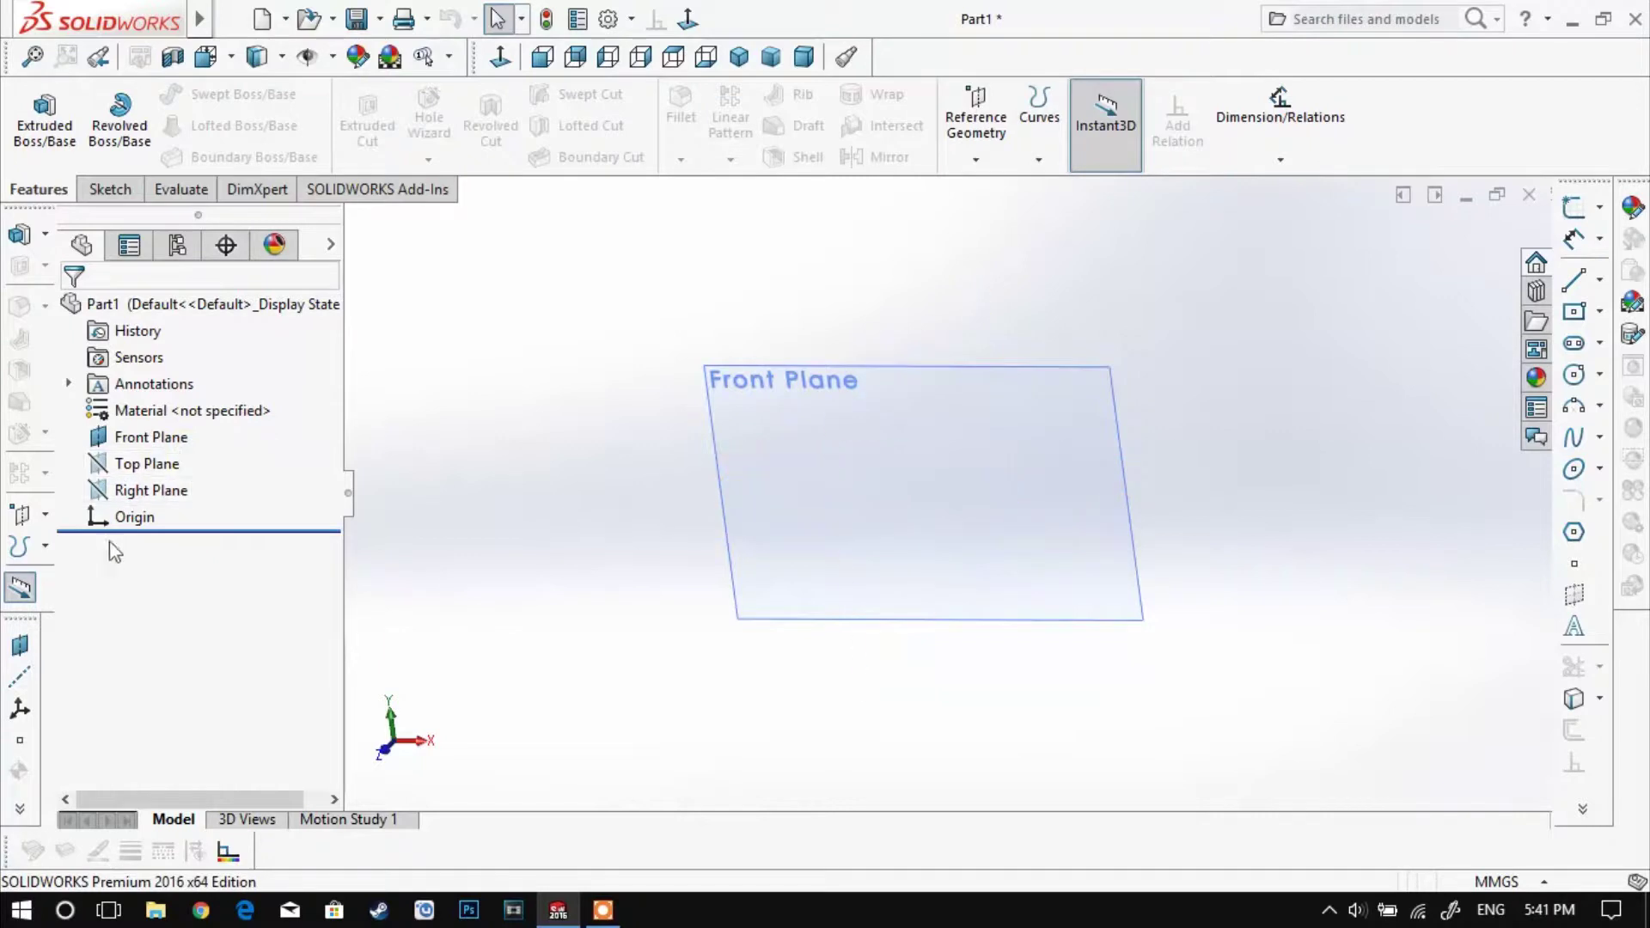
pyautogui.click(153, 436)
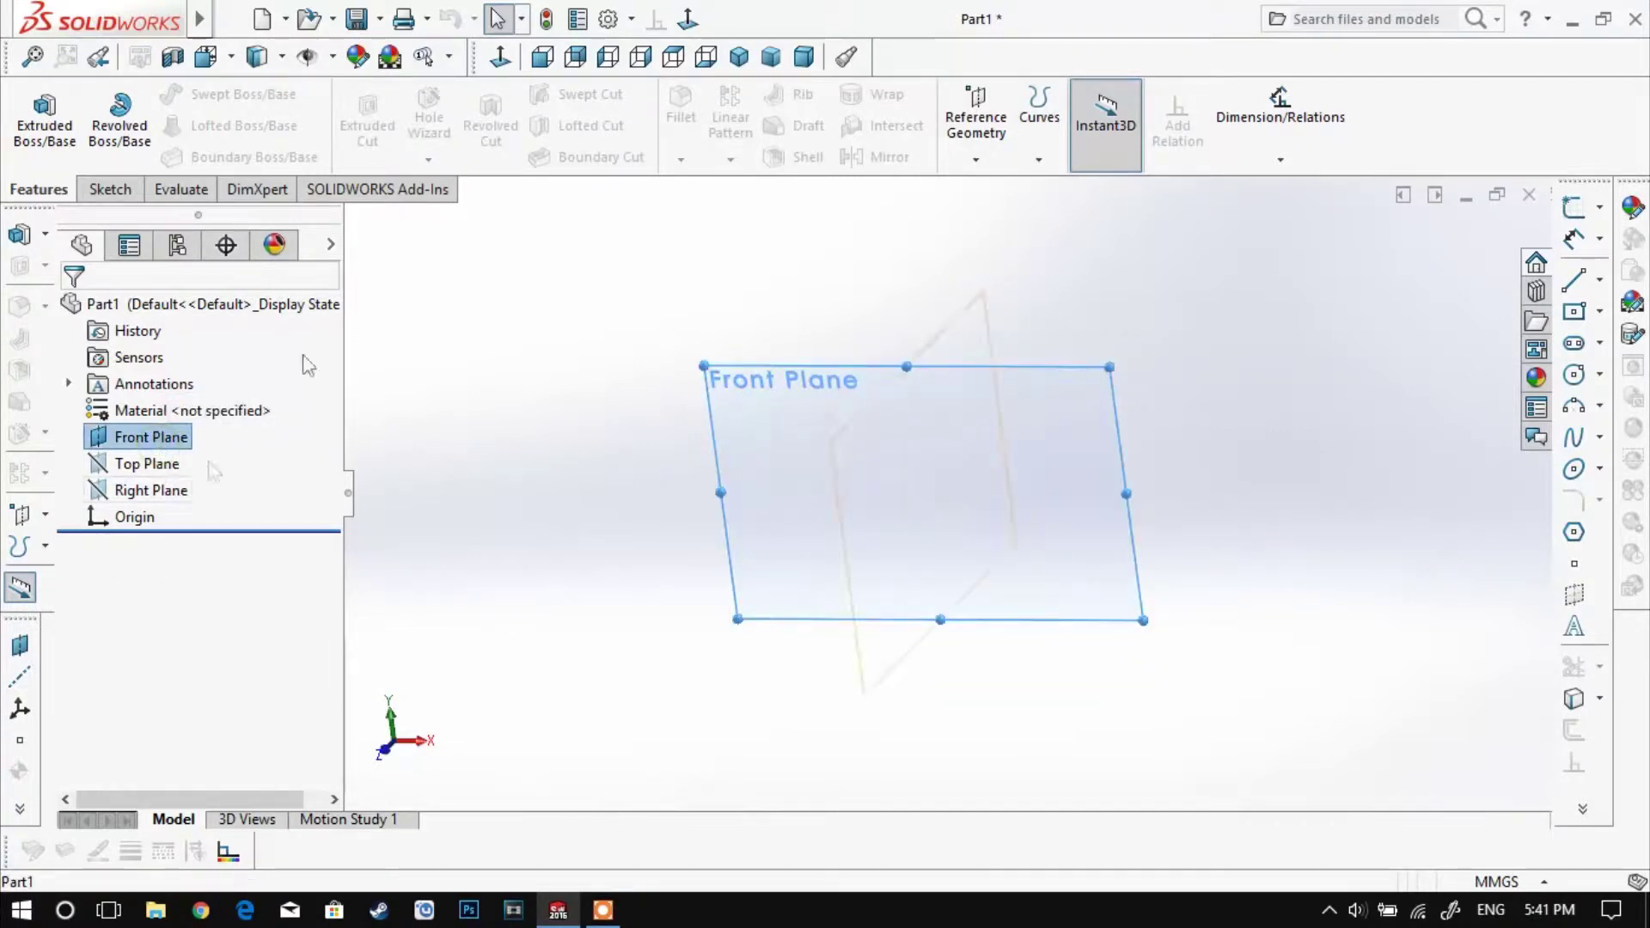
pyautogui.click(687, 19)
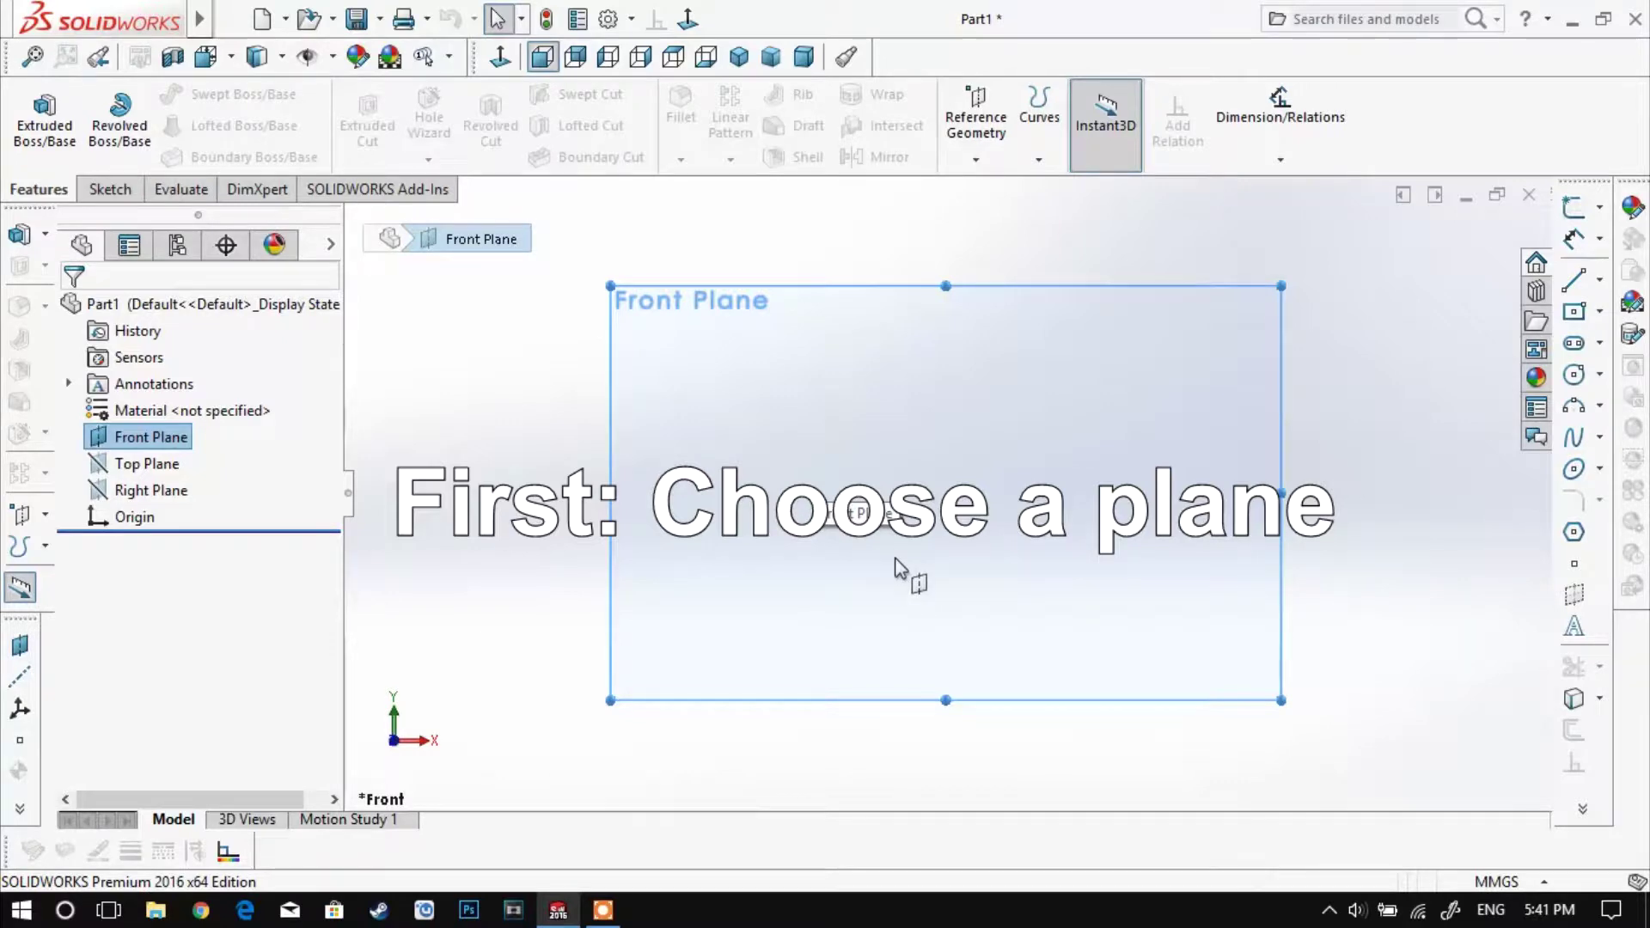
pyautogui.click(229, 21)
pyautogui.moveTo(317, 20)
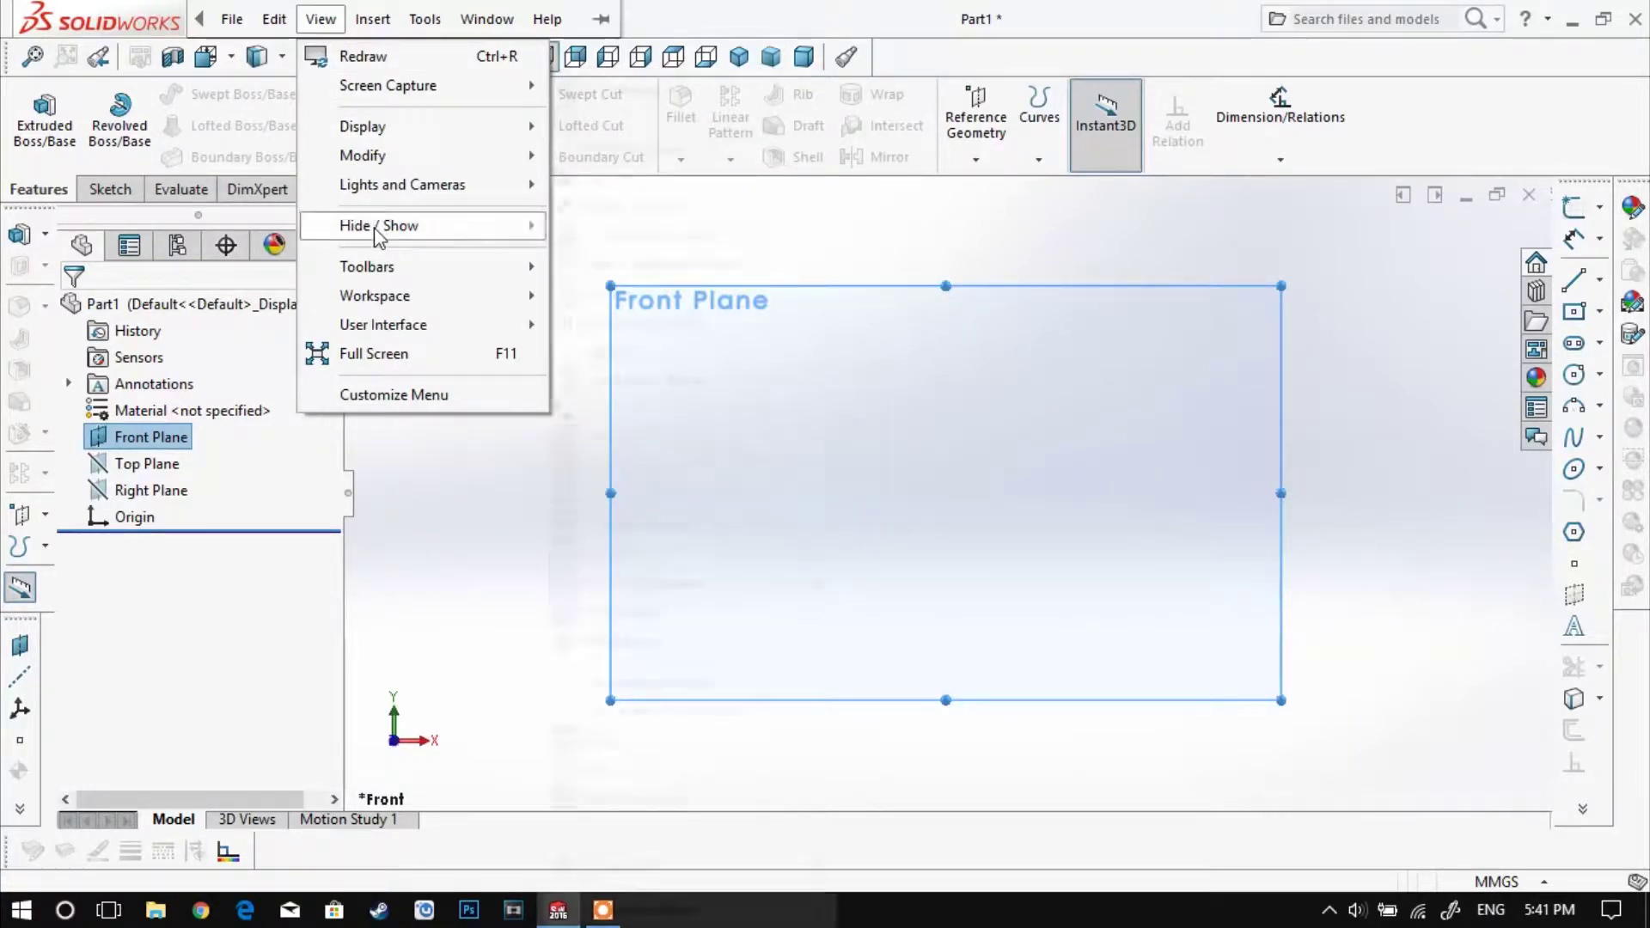
# Step: Turn on Origins under View > Hide / Show
pyautogui.moveTo(375, 236)
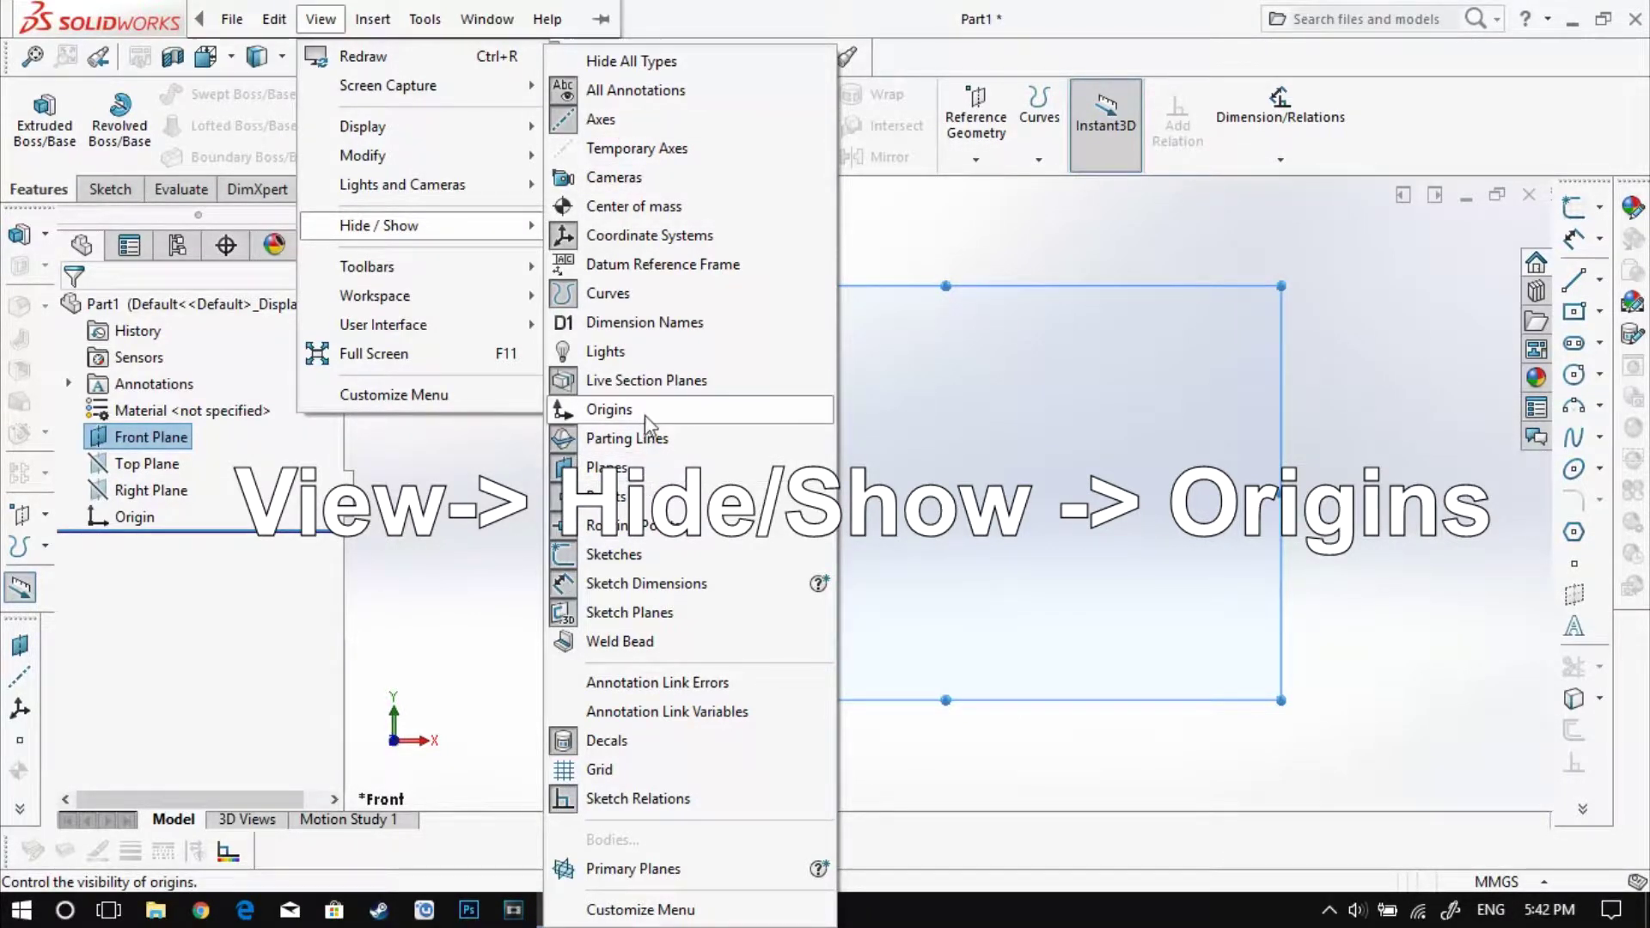
pyautogui.click(691, 411)
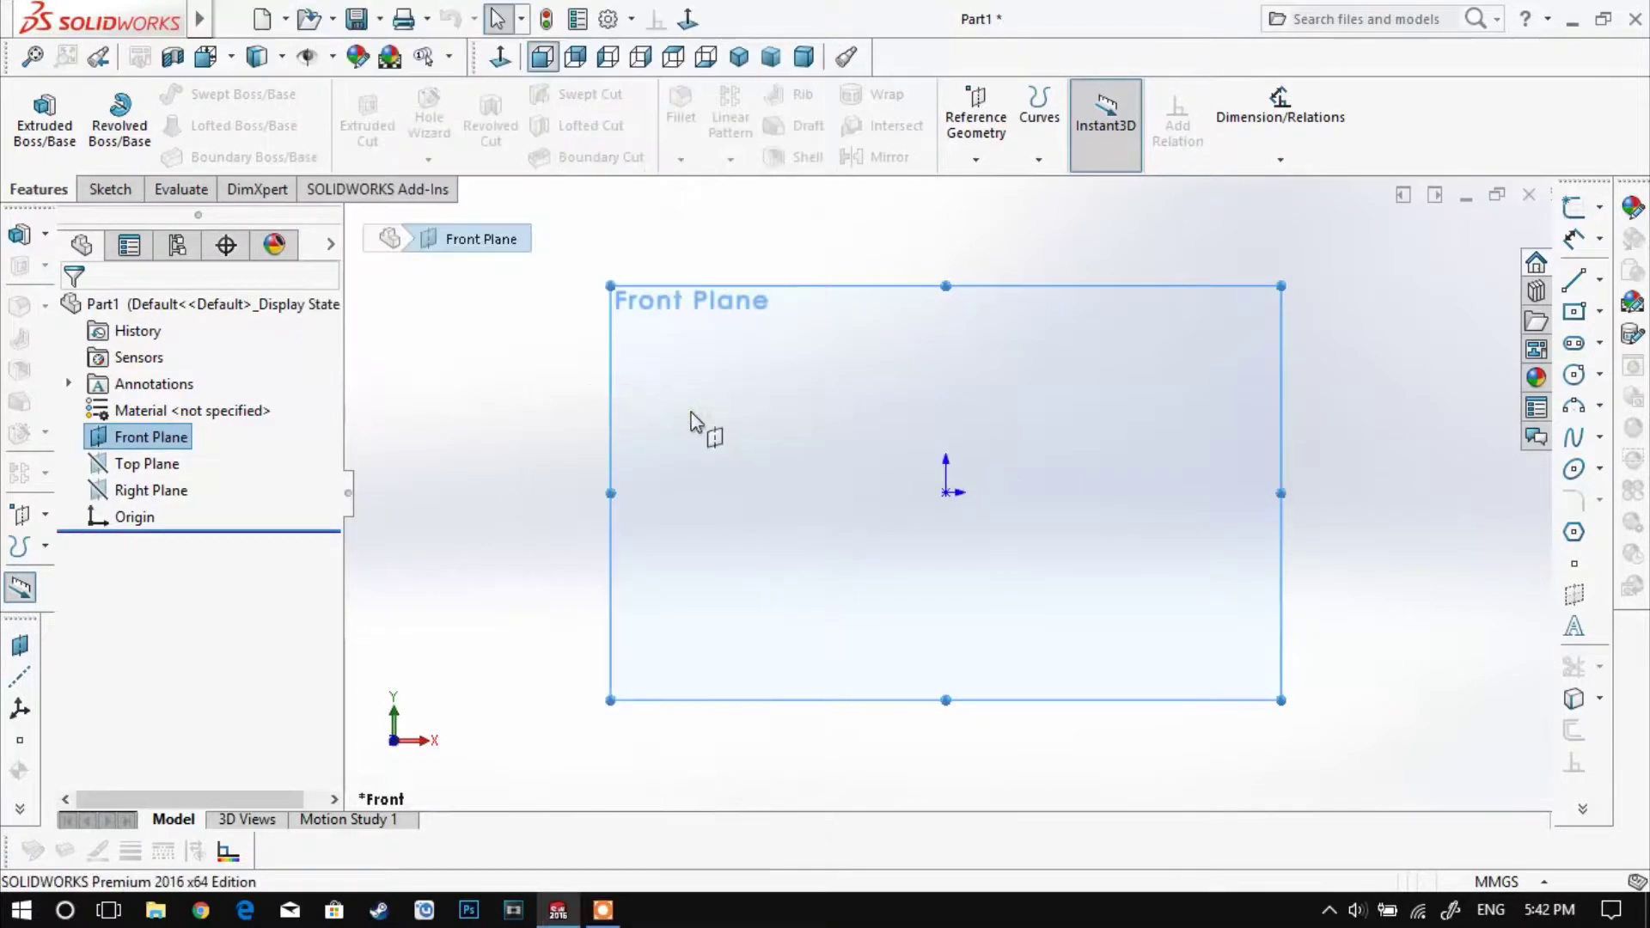
# Step: Draw a center rectangle on the Front Plane centred at the origin
pyautogui.click(1571, 316)
pyautogui.click(945, 492)
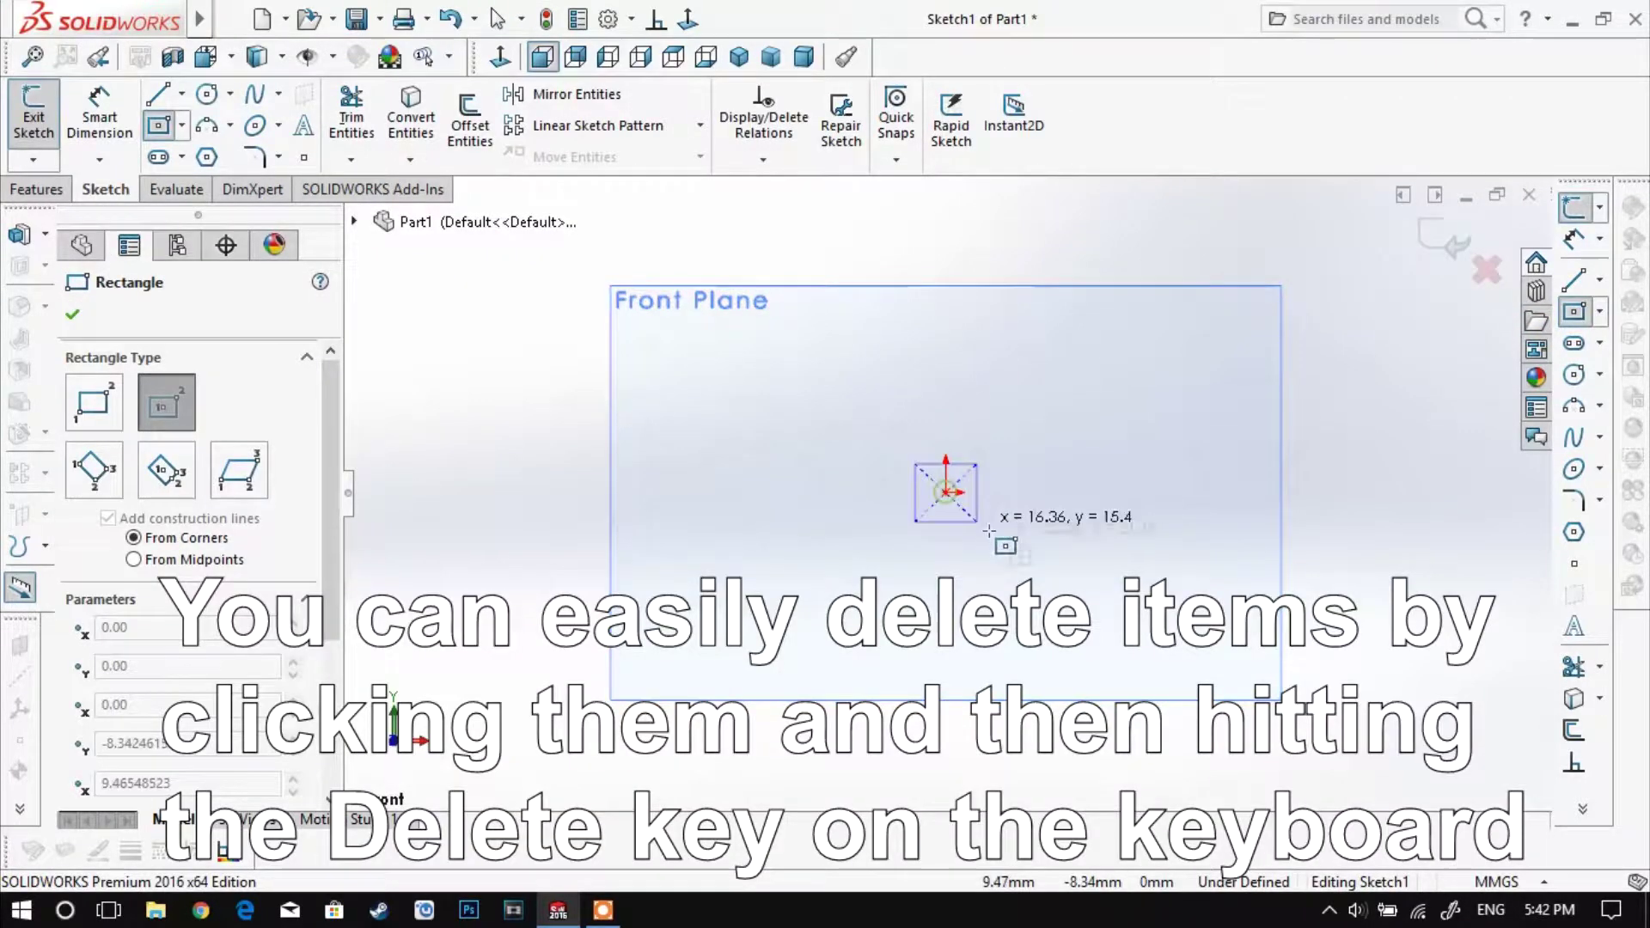
pyautogui.click(1033, 585)
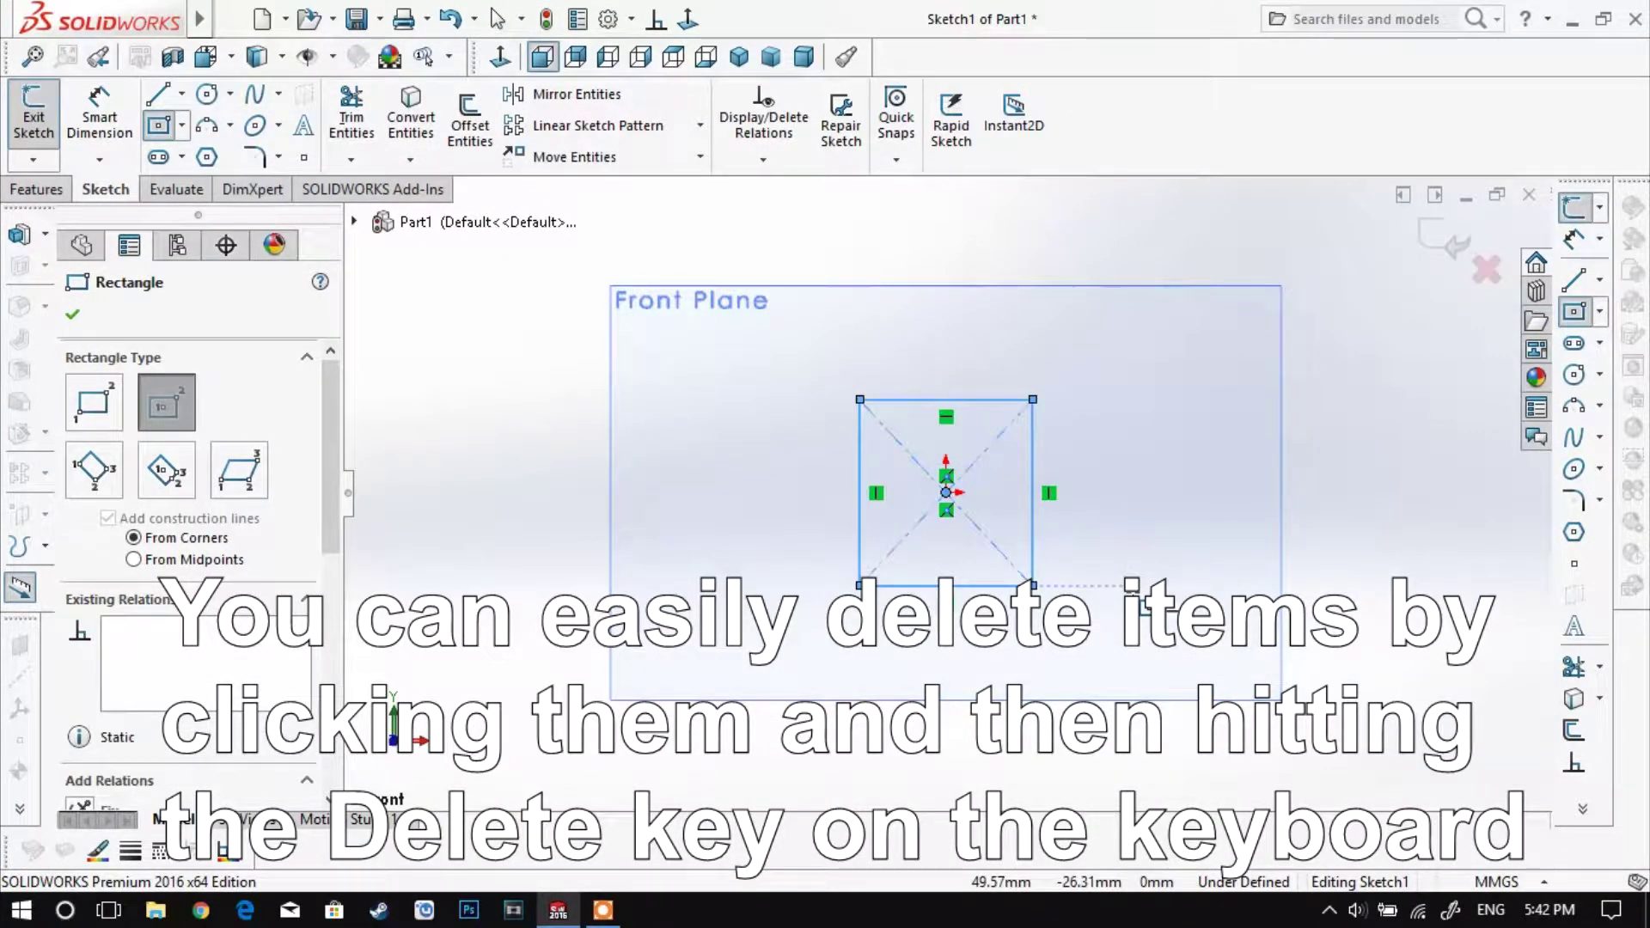
pyautogui.press('Escape')
# Step: Delete all the rectangle's edges and construction diagonals
pyautogui.click(1033, 534)
pyautogui.press('Delete')
pyautogui.click(988, 400)
pyautogui.press('Delete')
pyautogui.click(973, 587)
pyautogui.press('Delete')
pyautogui.click(1005, 557)
pyautogui.press('Delete')
pyautogui.click(885, 559)
pyautogui.press('Delete')
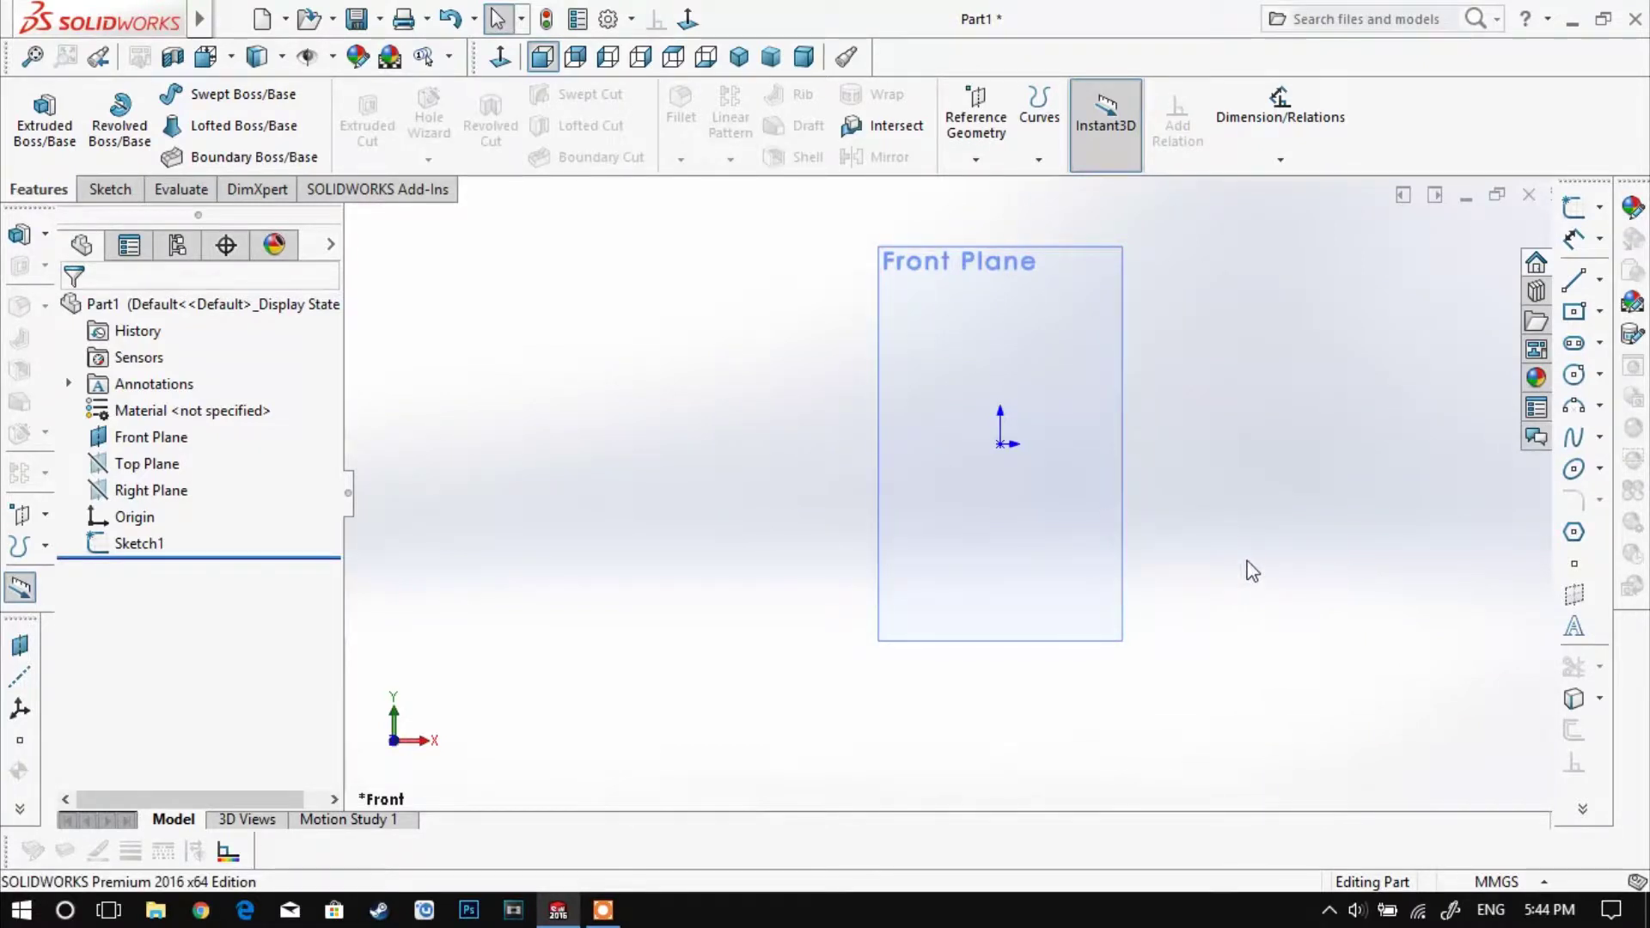
# Step: Sketch a circle on the Front Plane centred at the origin
pyautogui.click(1574, 376)
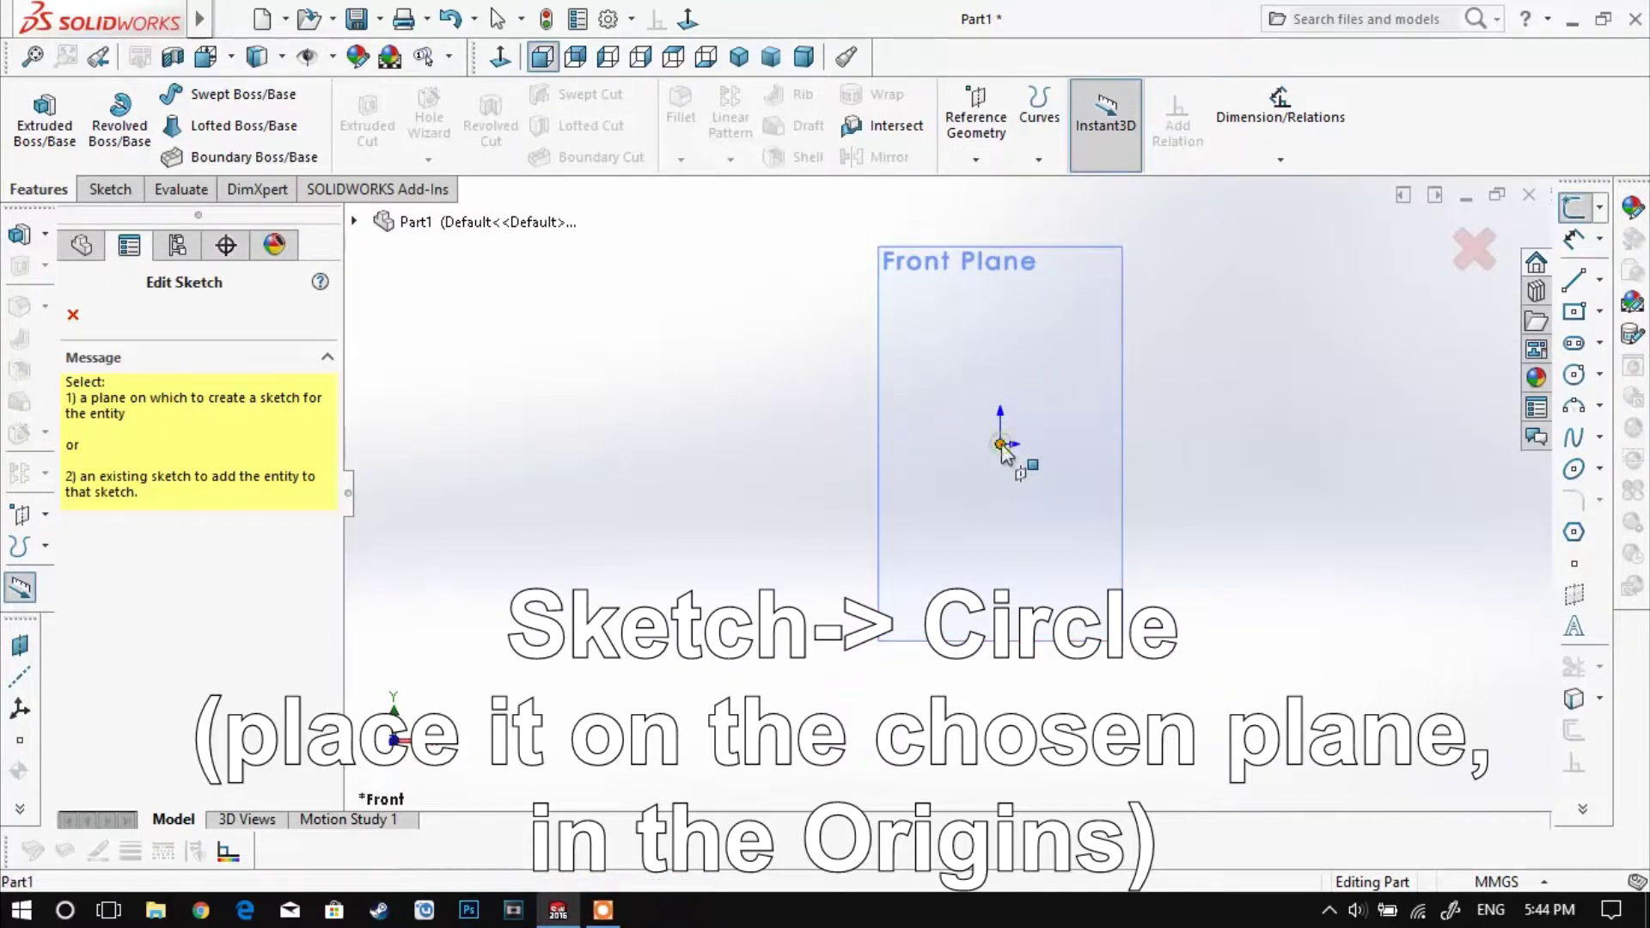
pyautogui.click(1002, 448)
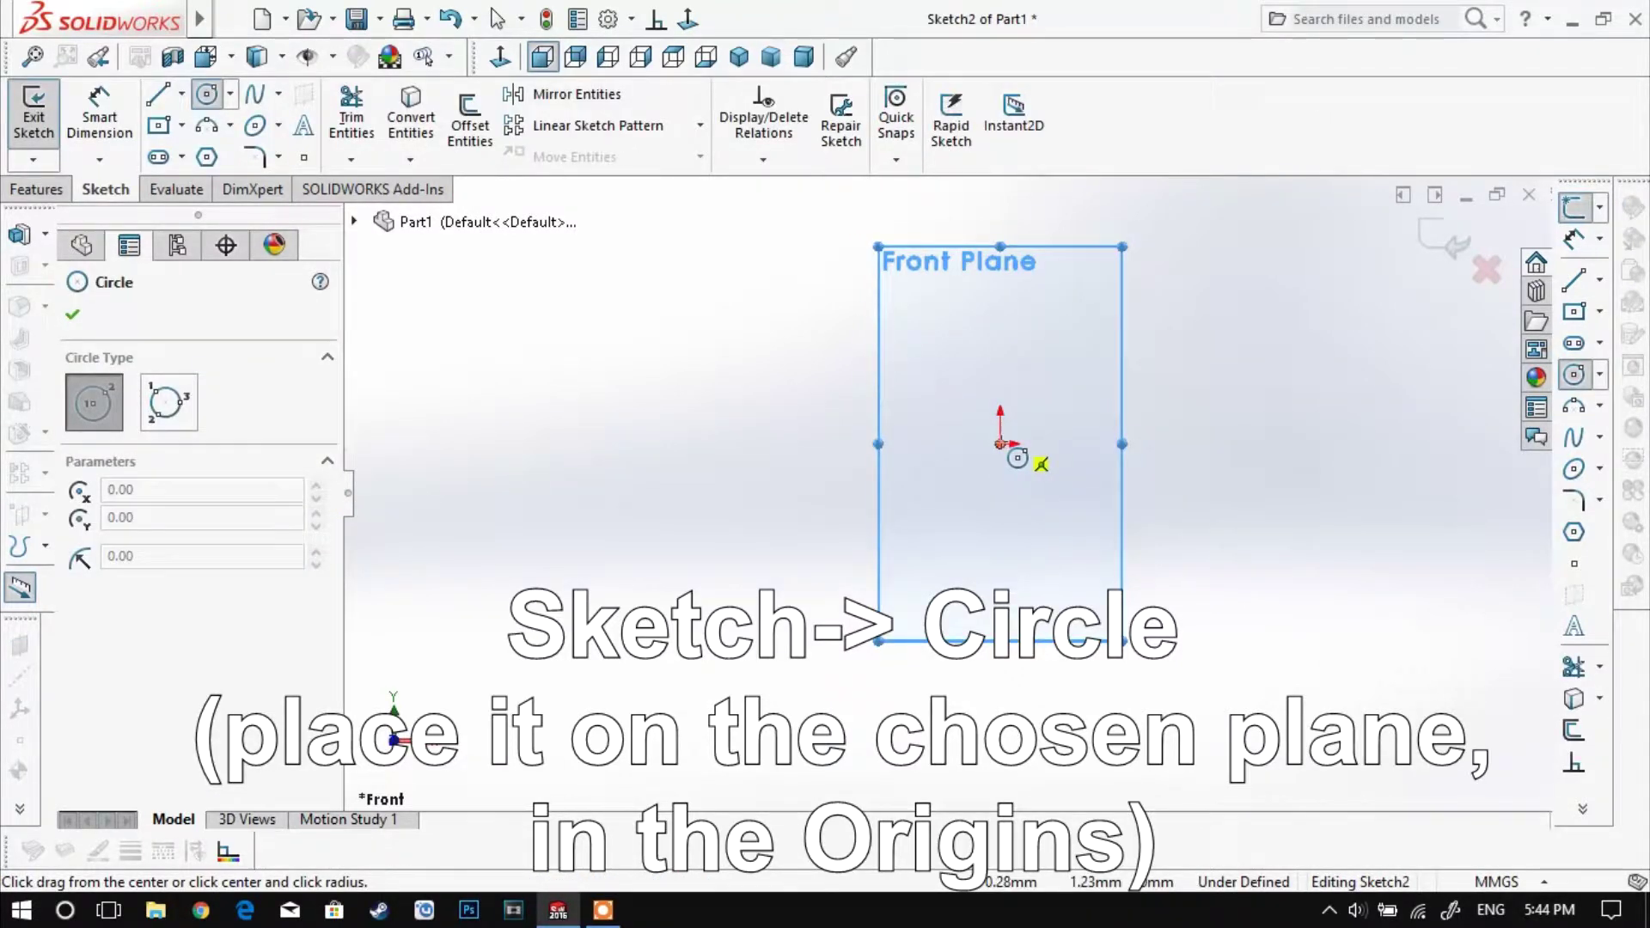
pyautogui.click(1001, 443)
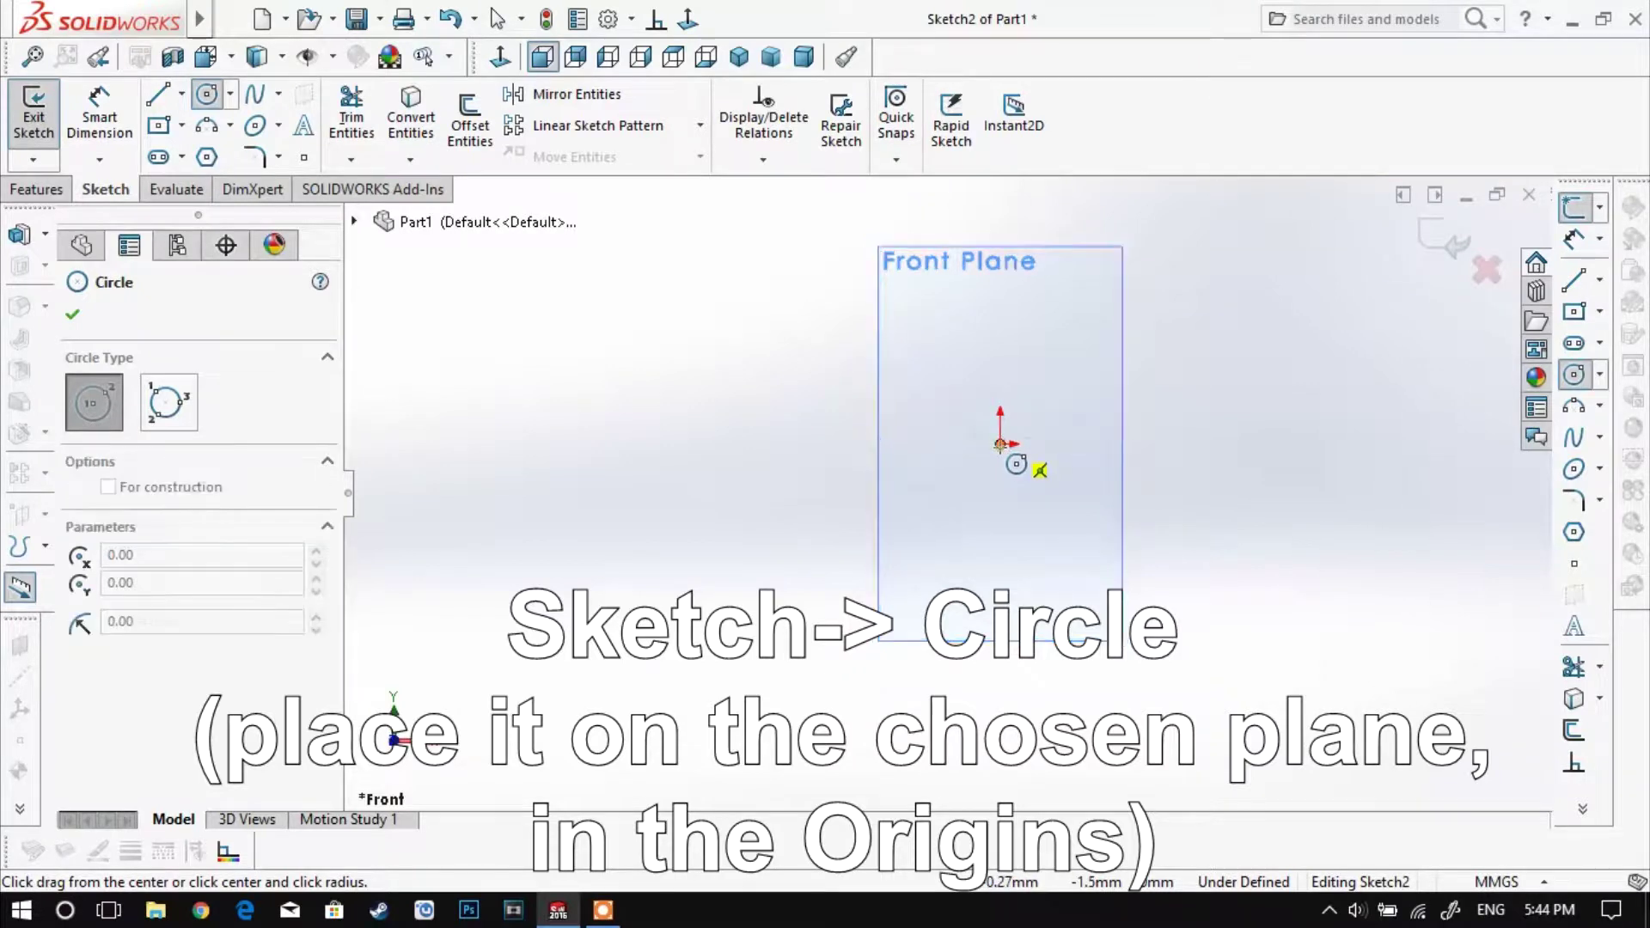
pyautogui.click(1037, 500)
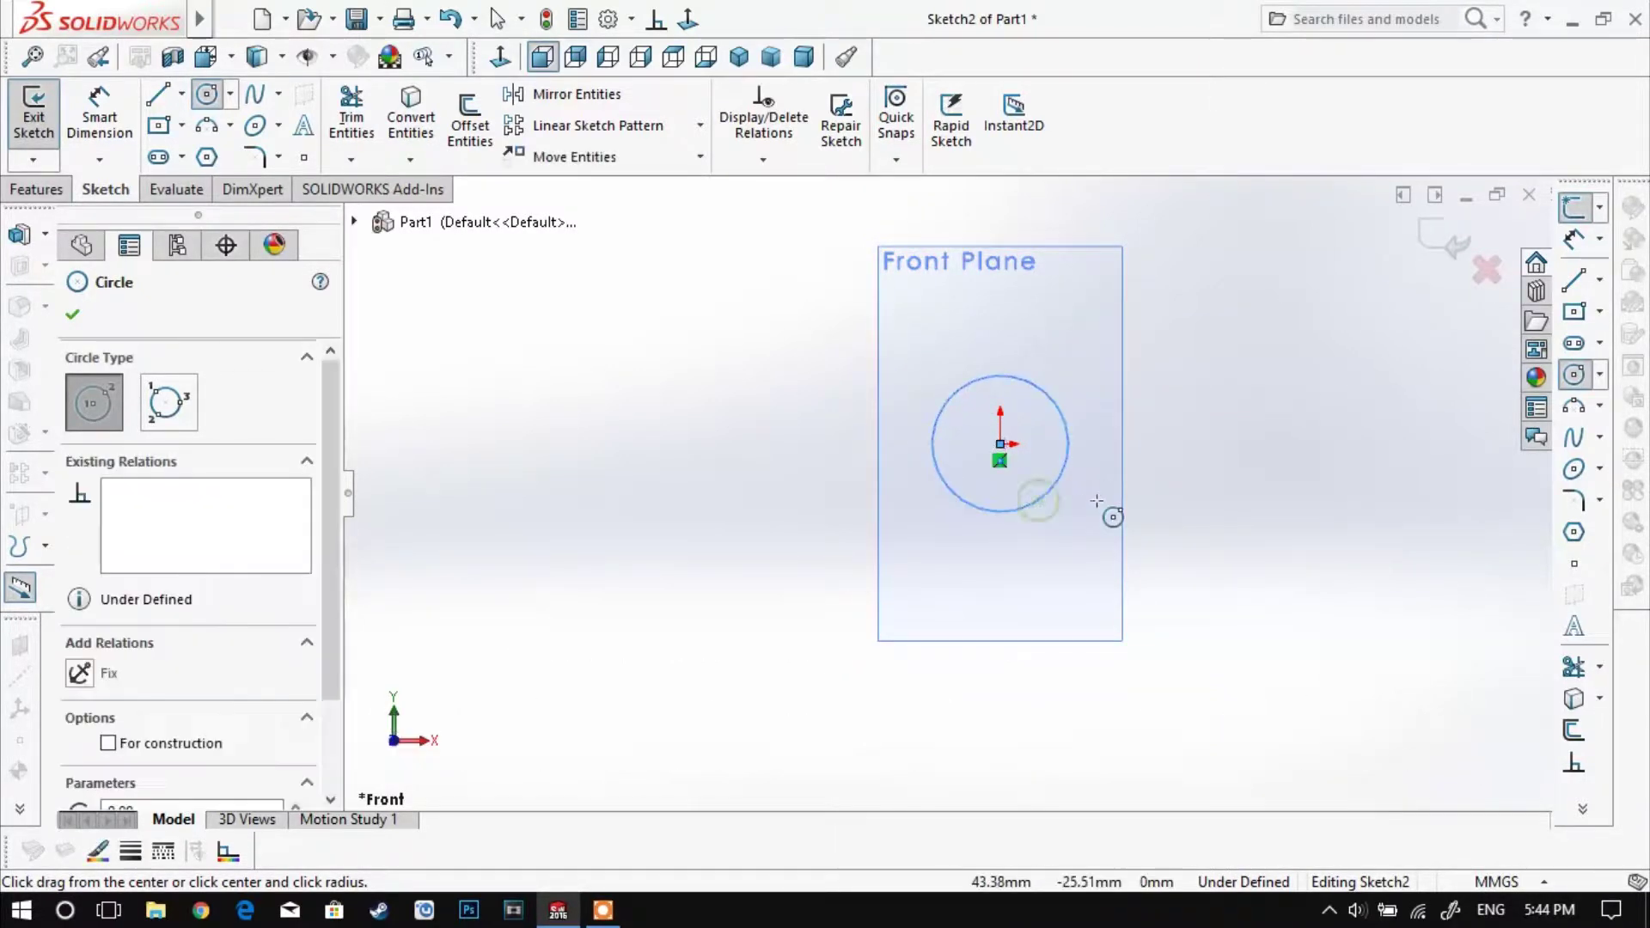
# Step: Dimension the circle's diameter as 60 mm
pyautogui.click(1569, 245)
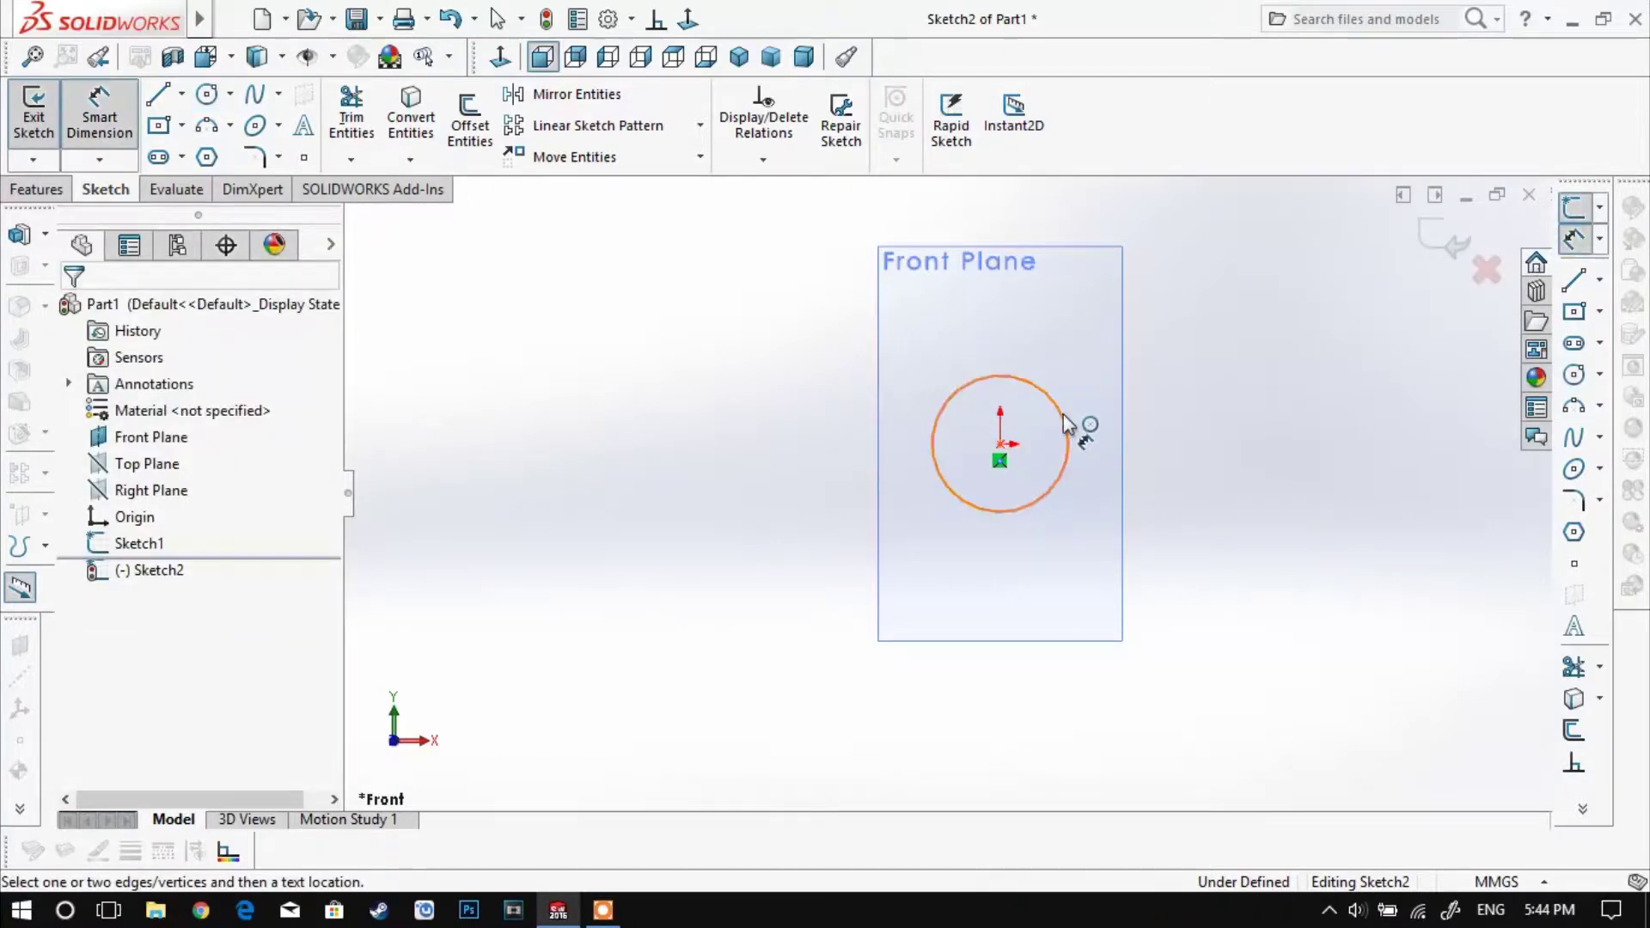
pyautogui.click(1064, 414)
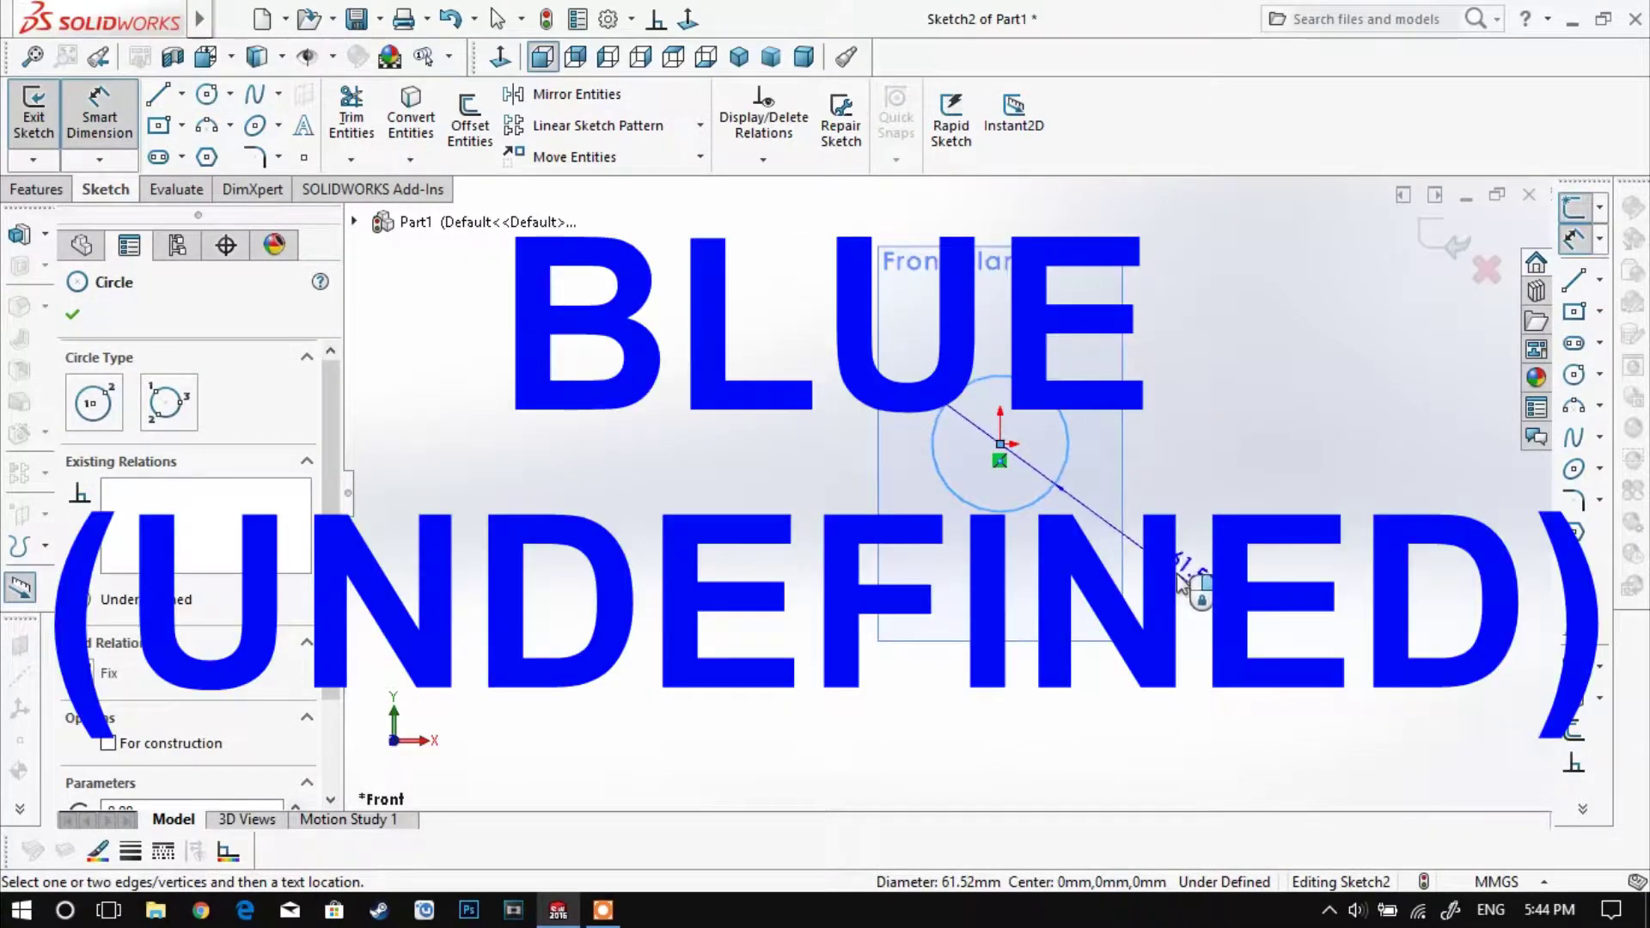
pyautogui.click(1185, 581)
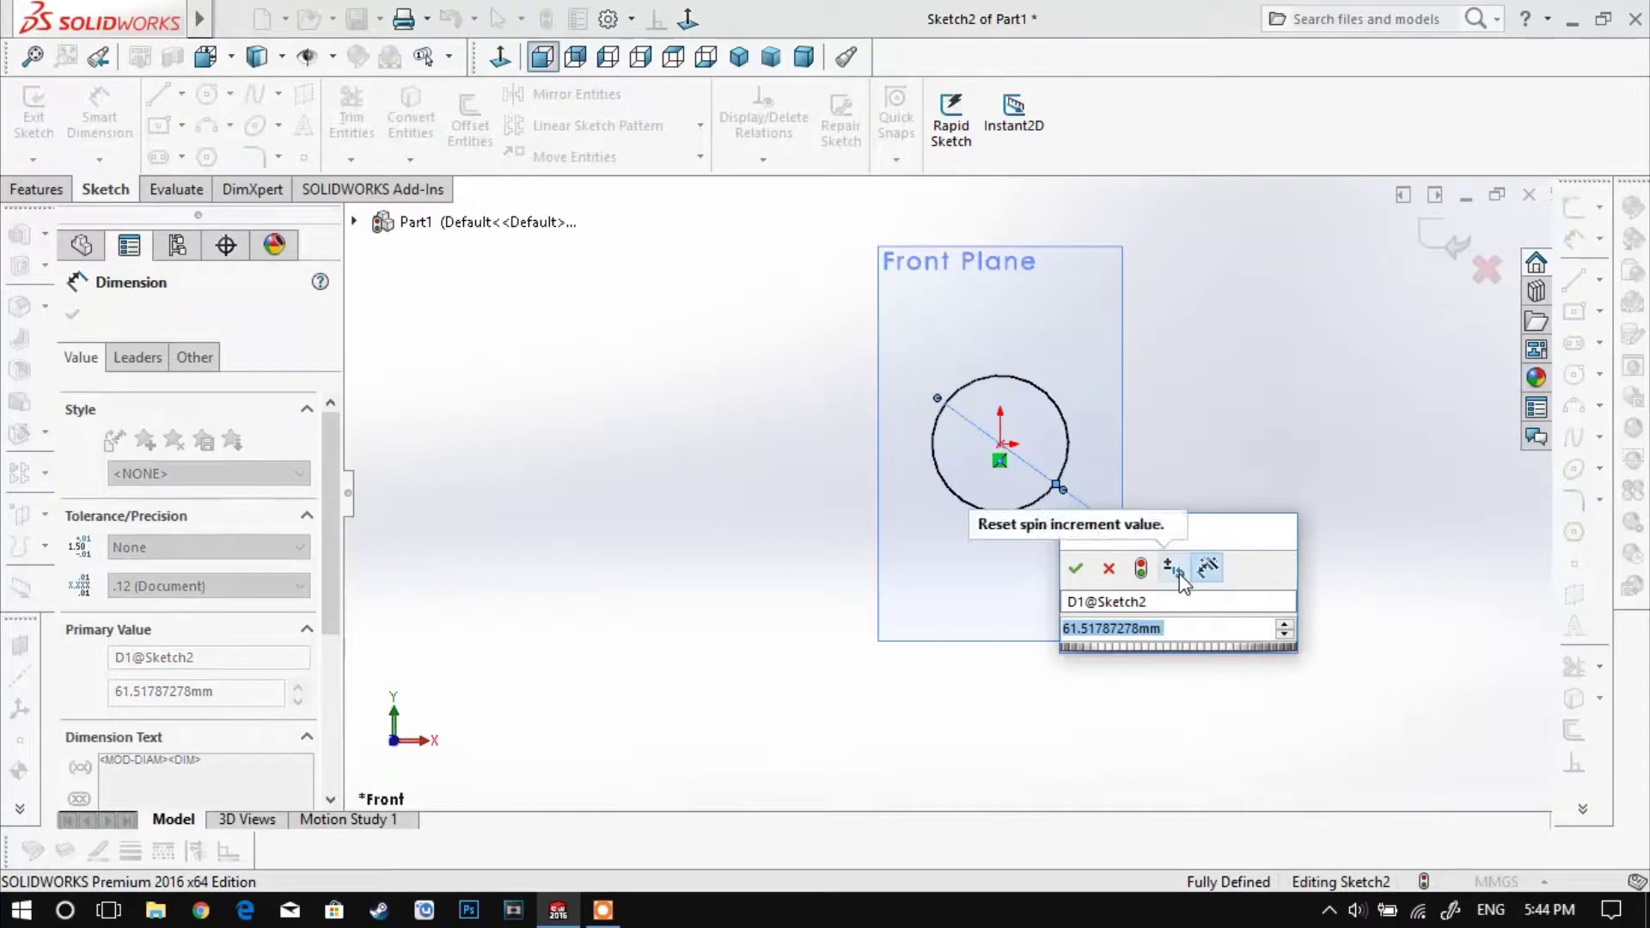
pyautogui.write('60')
pyautogui.press('Return')
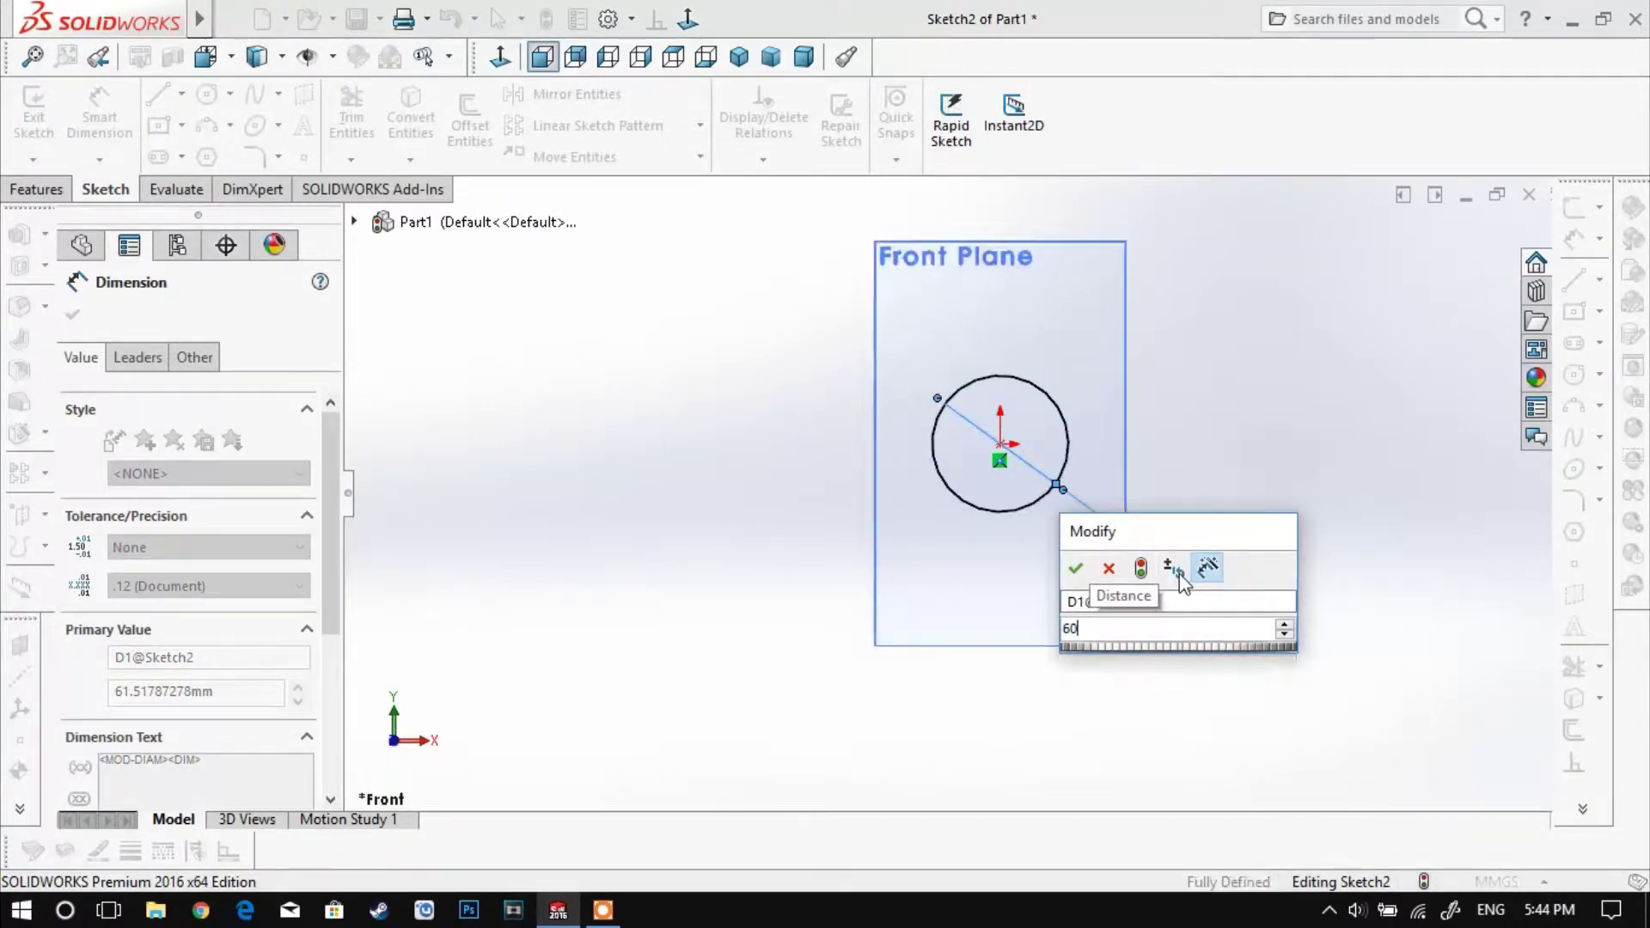
pyautogui.scroll(-5, 988, 481)
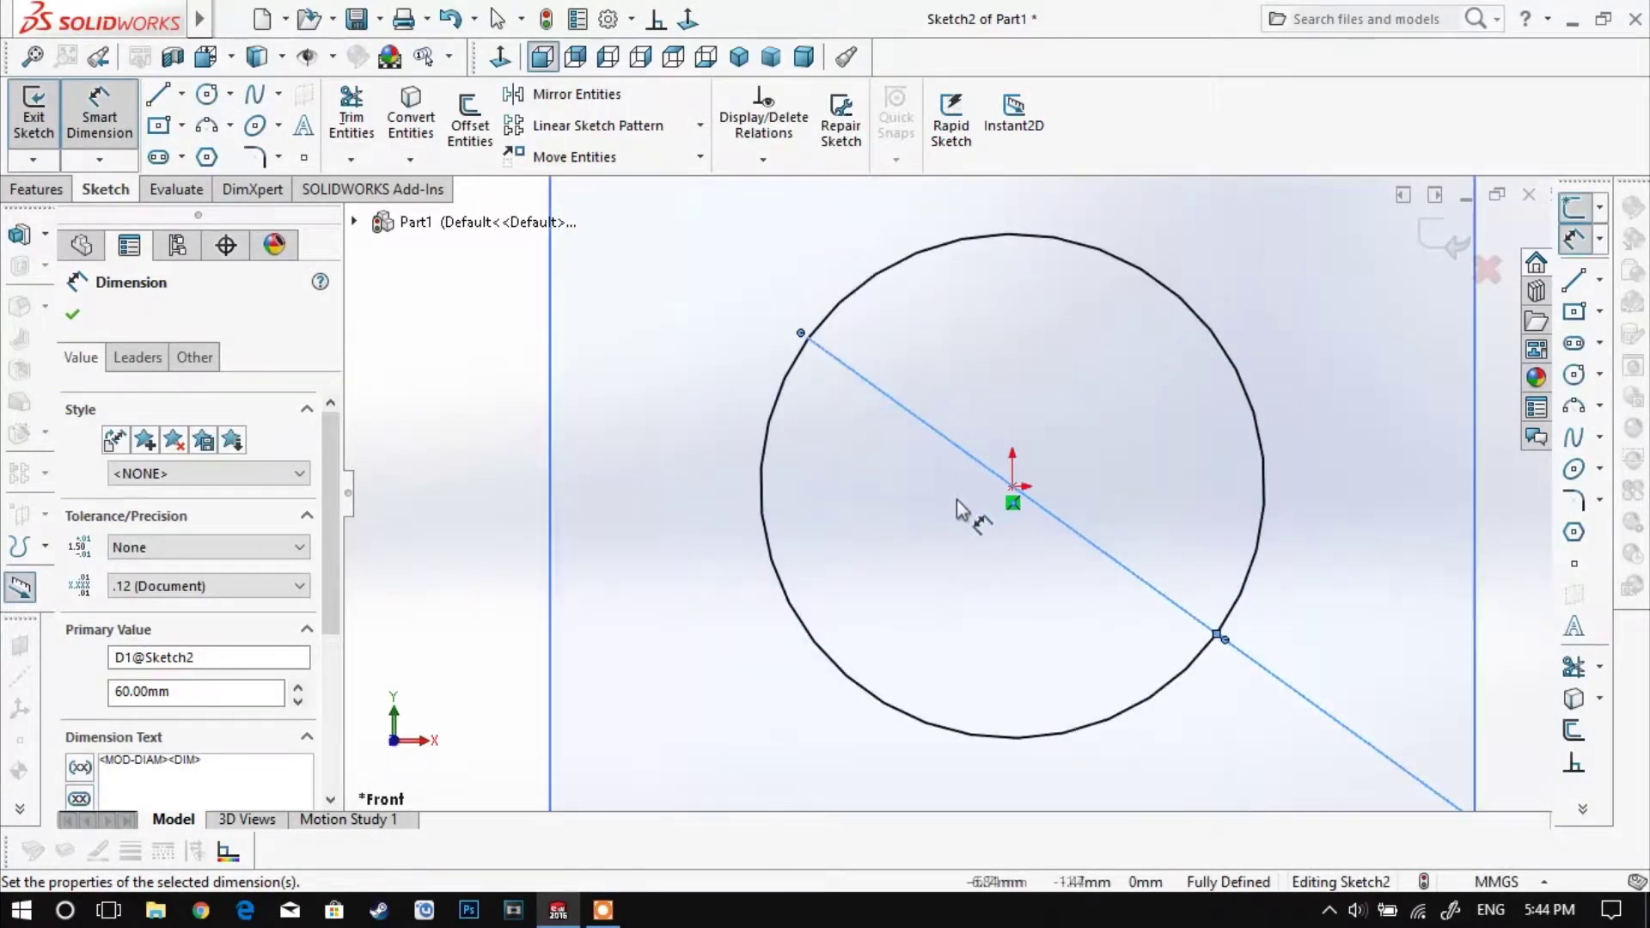
pyautogui.scroll(2, 1074, 524)
pyautogui.press('Escape')
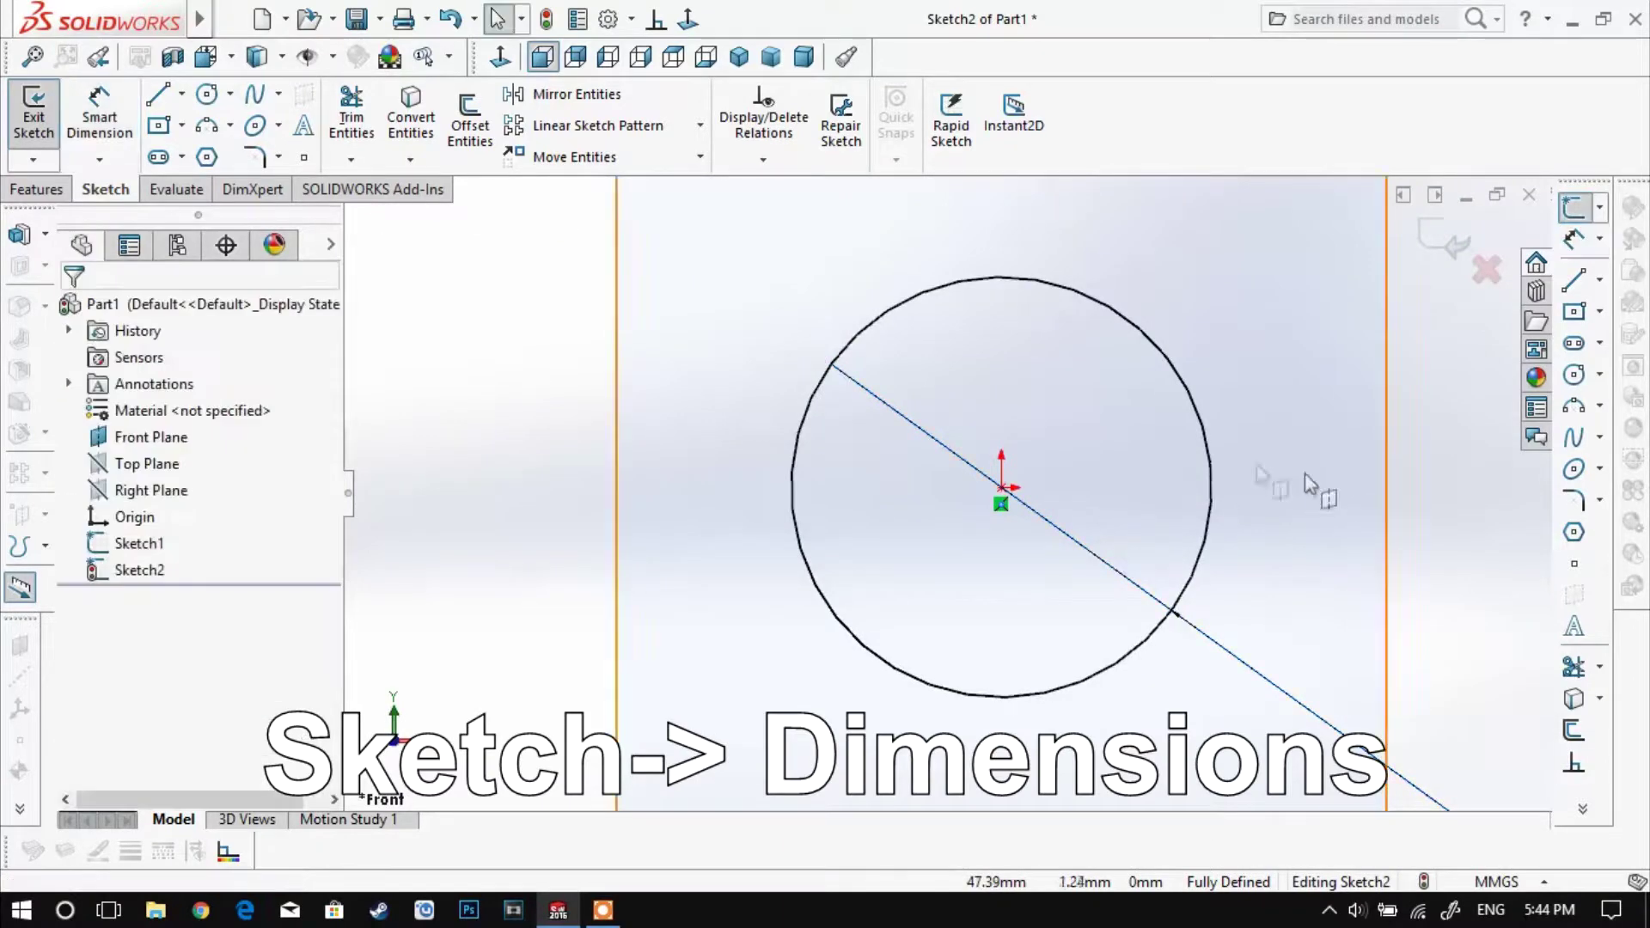
pyautogui.scroll(1, 885, 513)
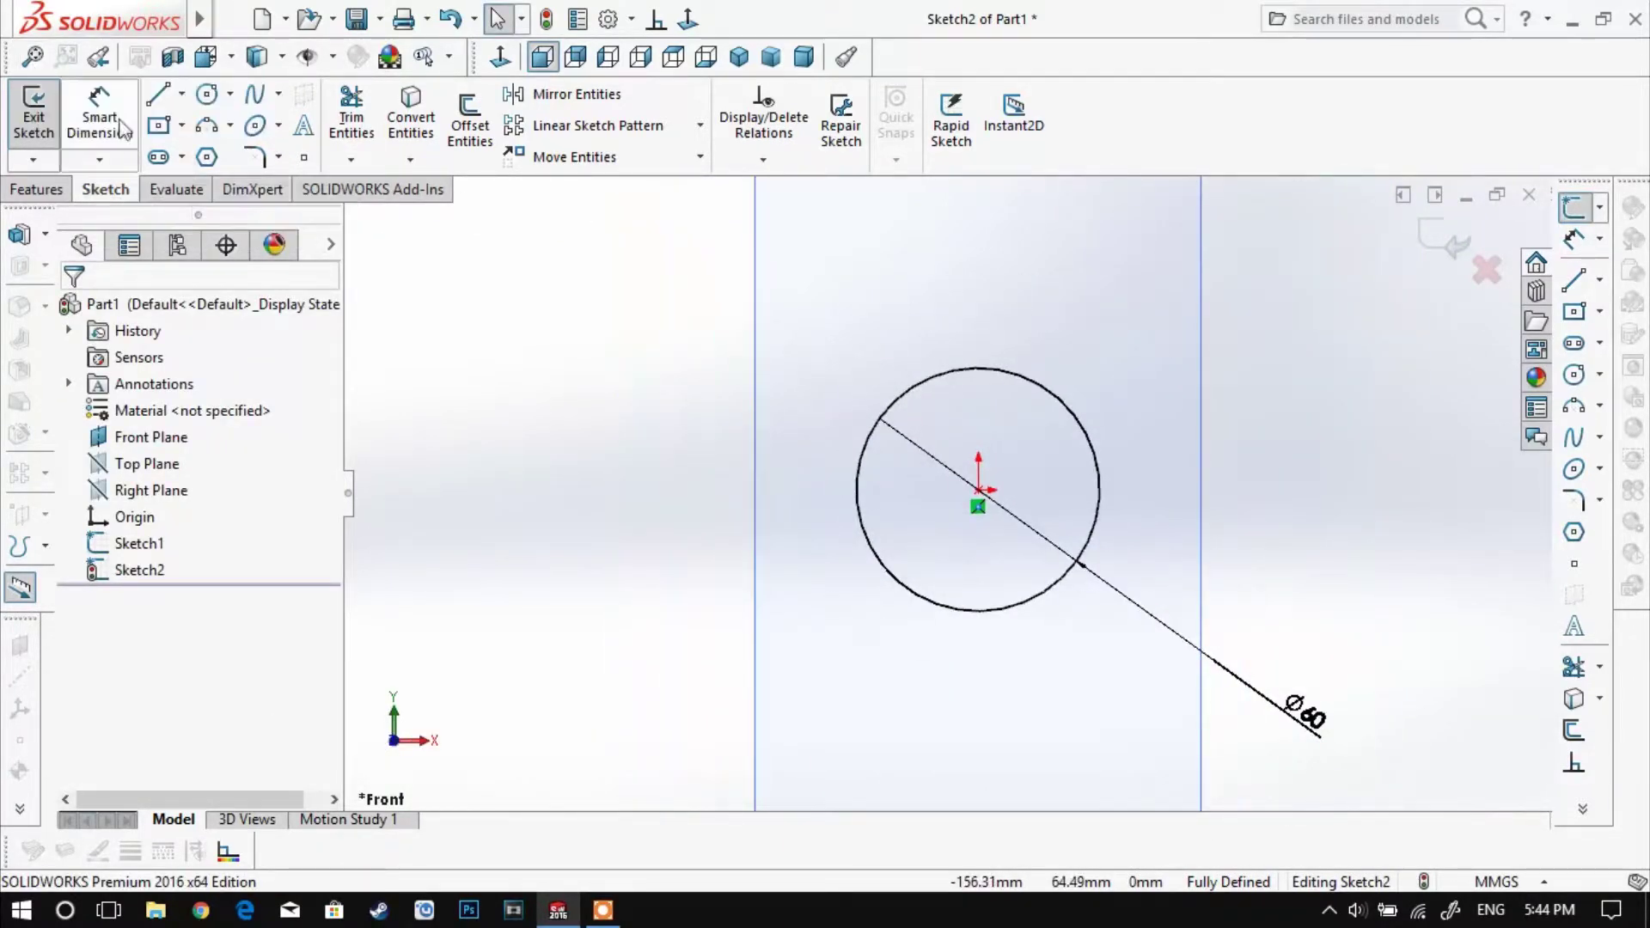
pyautogui.moveTo(663, 379); pyautogui.dragTo(840, 383, button='middle')
# Step: Select the 60 mm circle and start an Extruded Boss/Base
pyautogui.click(952, 388)
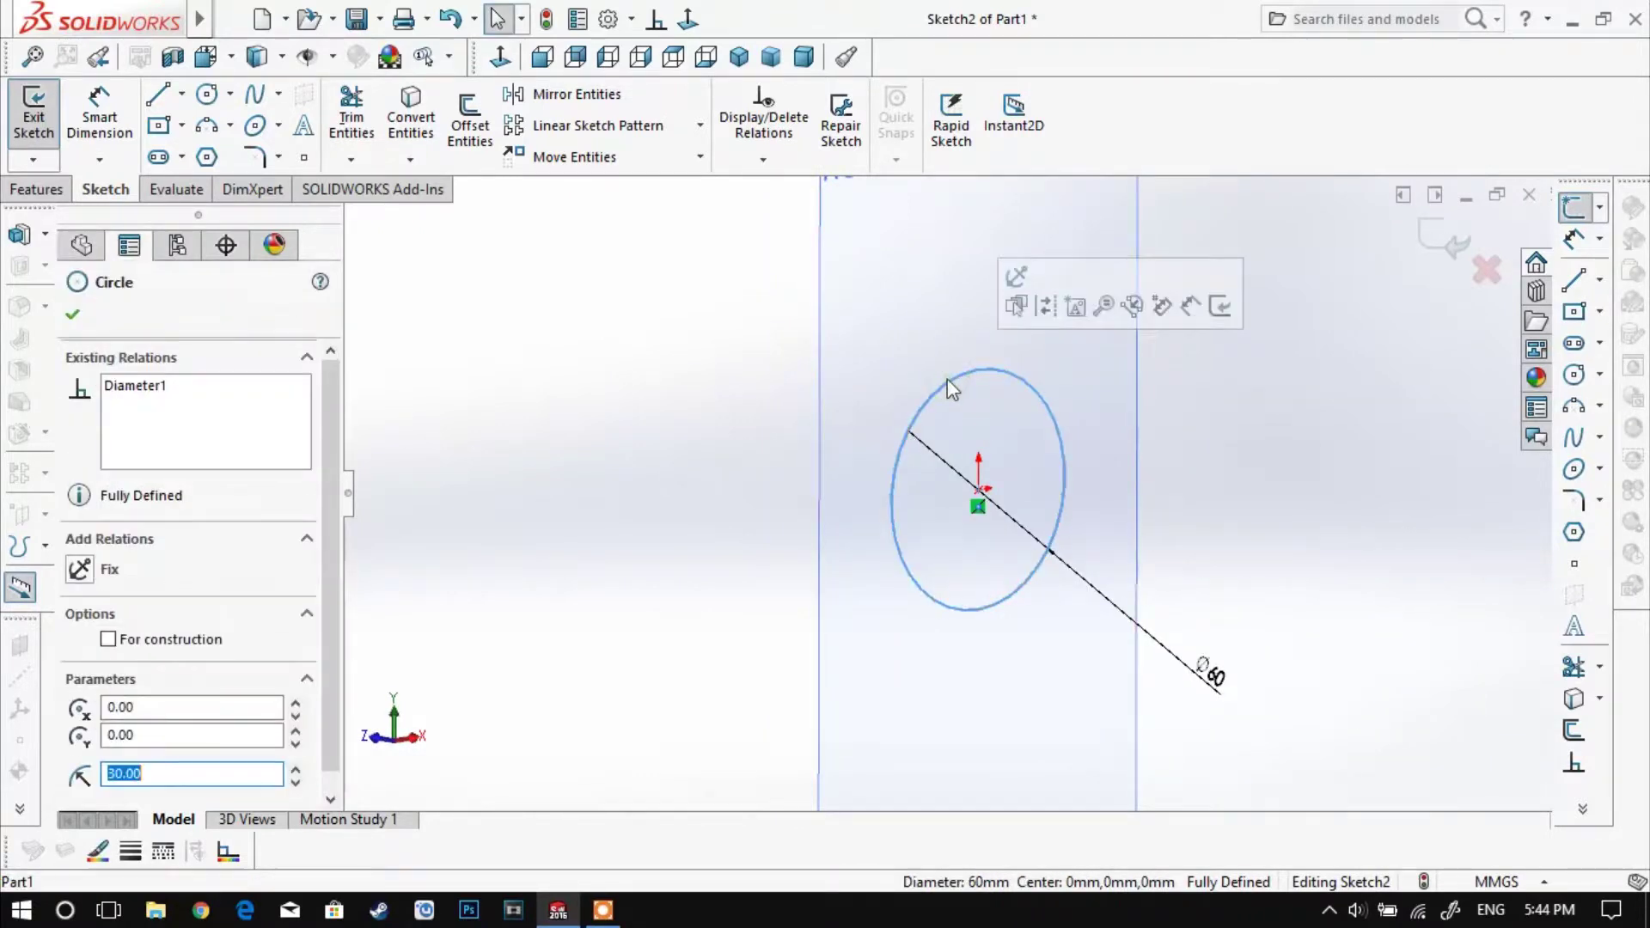
pyautogui.click(38, 189)
pyautogui.click(57, 145)
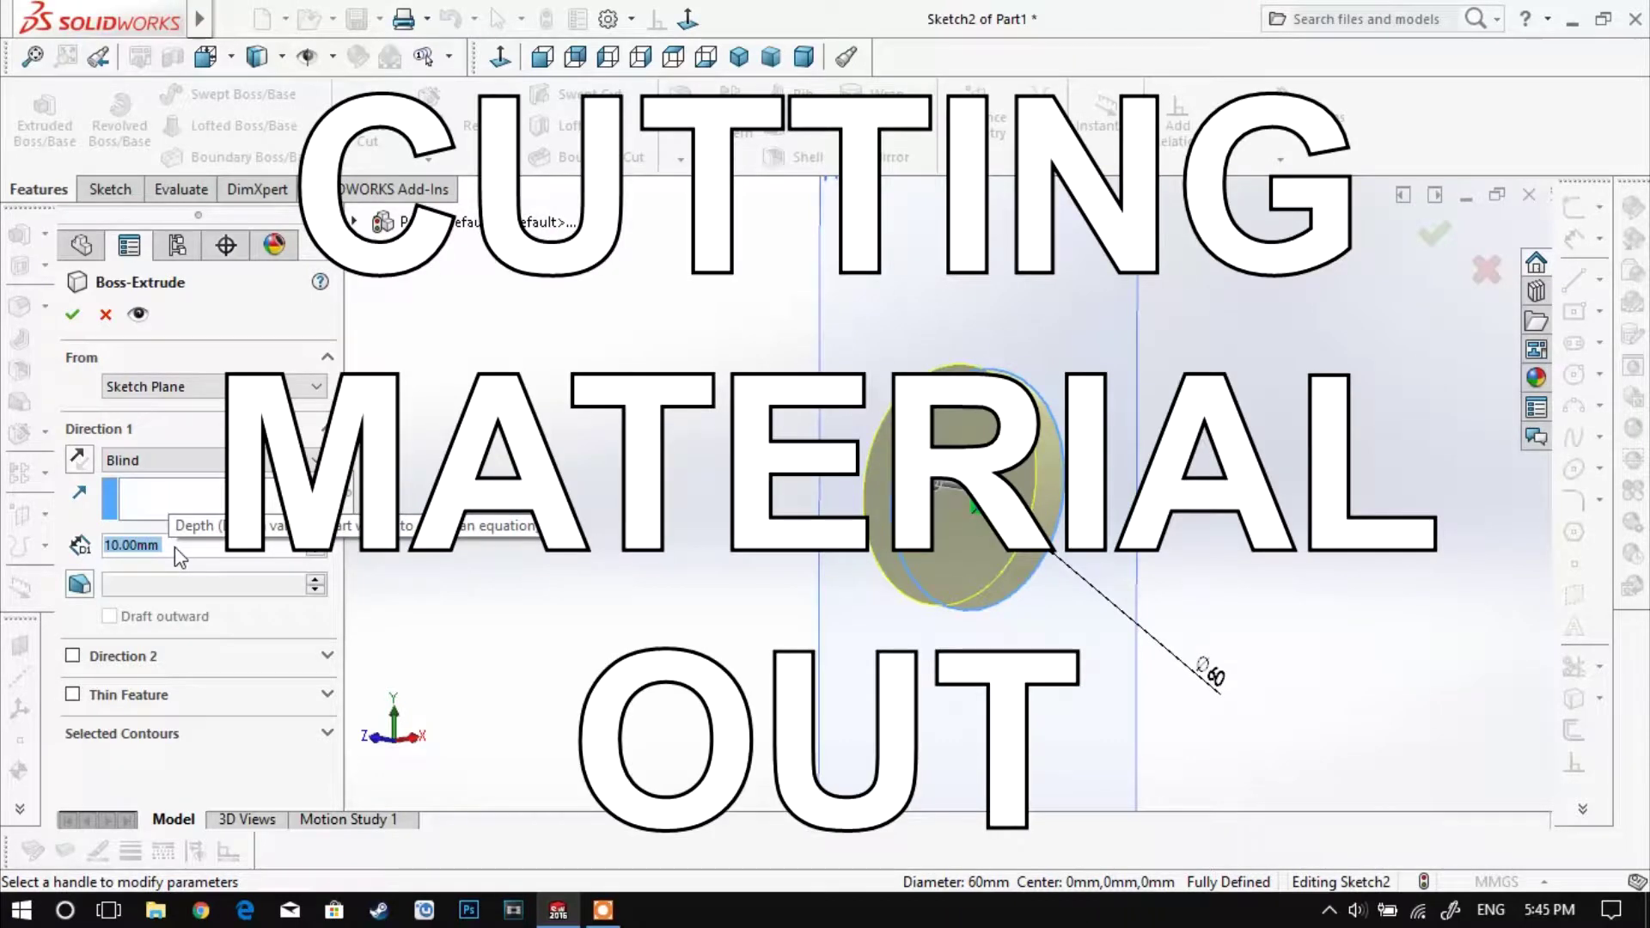
# Step: Set the extrusion depth to 60 mm, enable draft at 10°, and reverse direction
pyautogui.write('60')
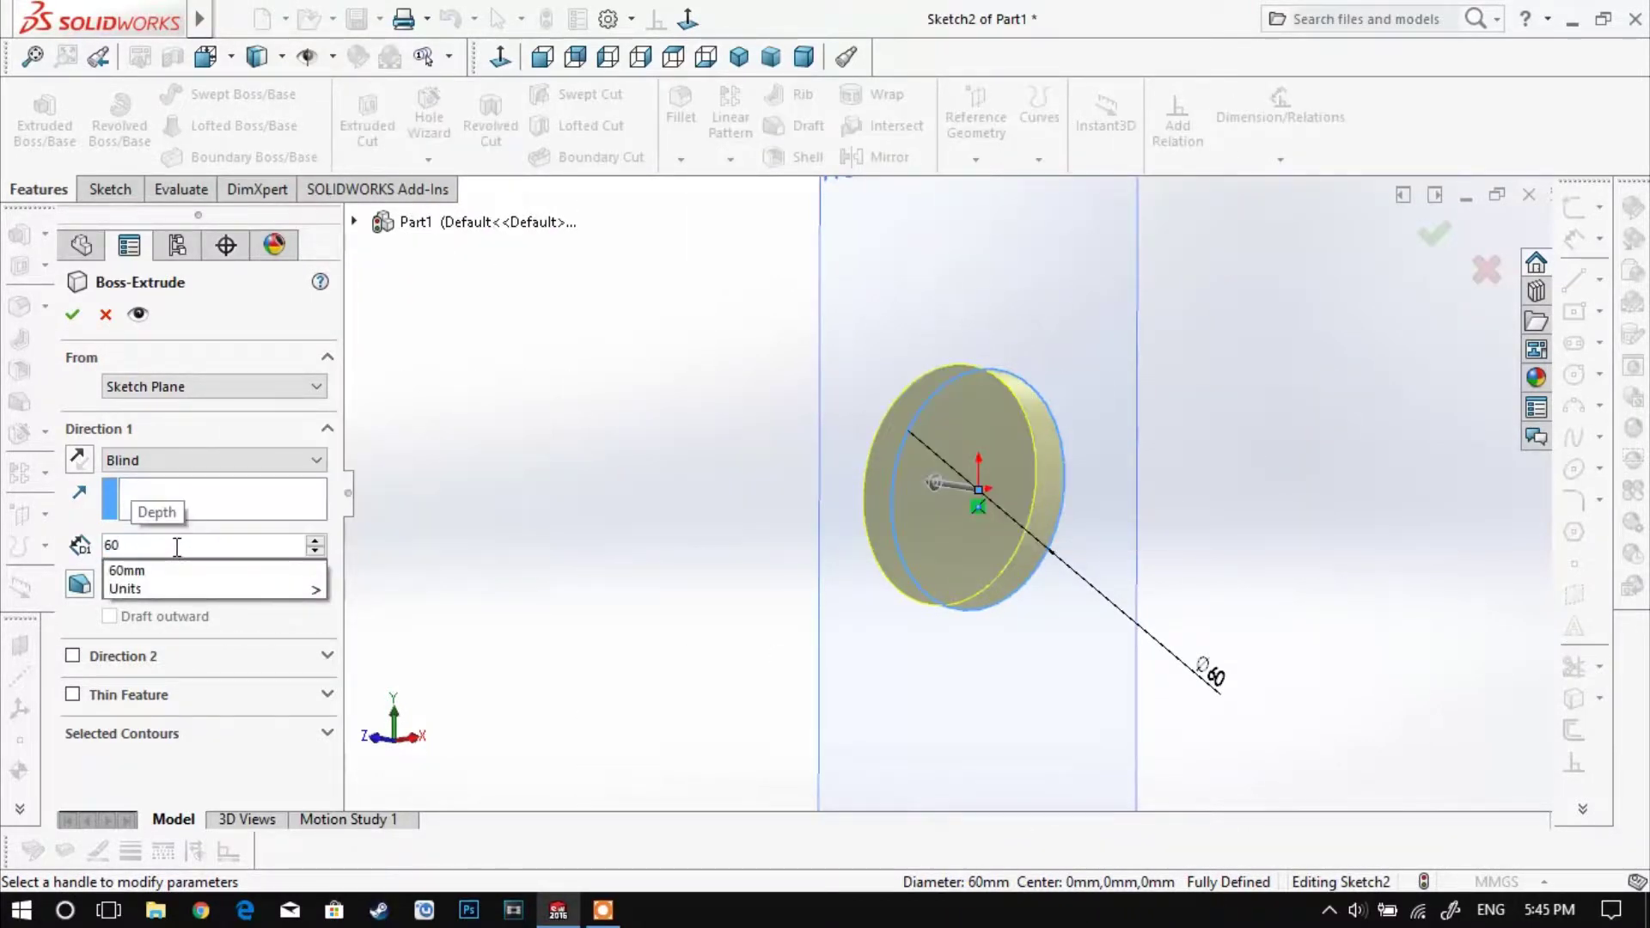
pyautogui.press('Return')
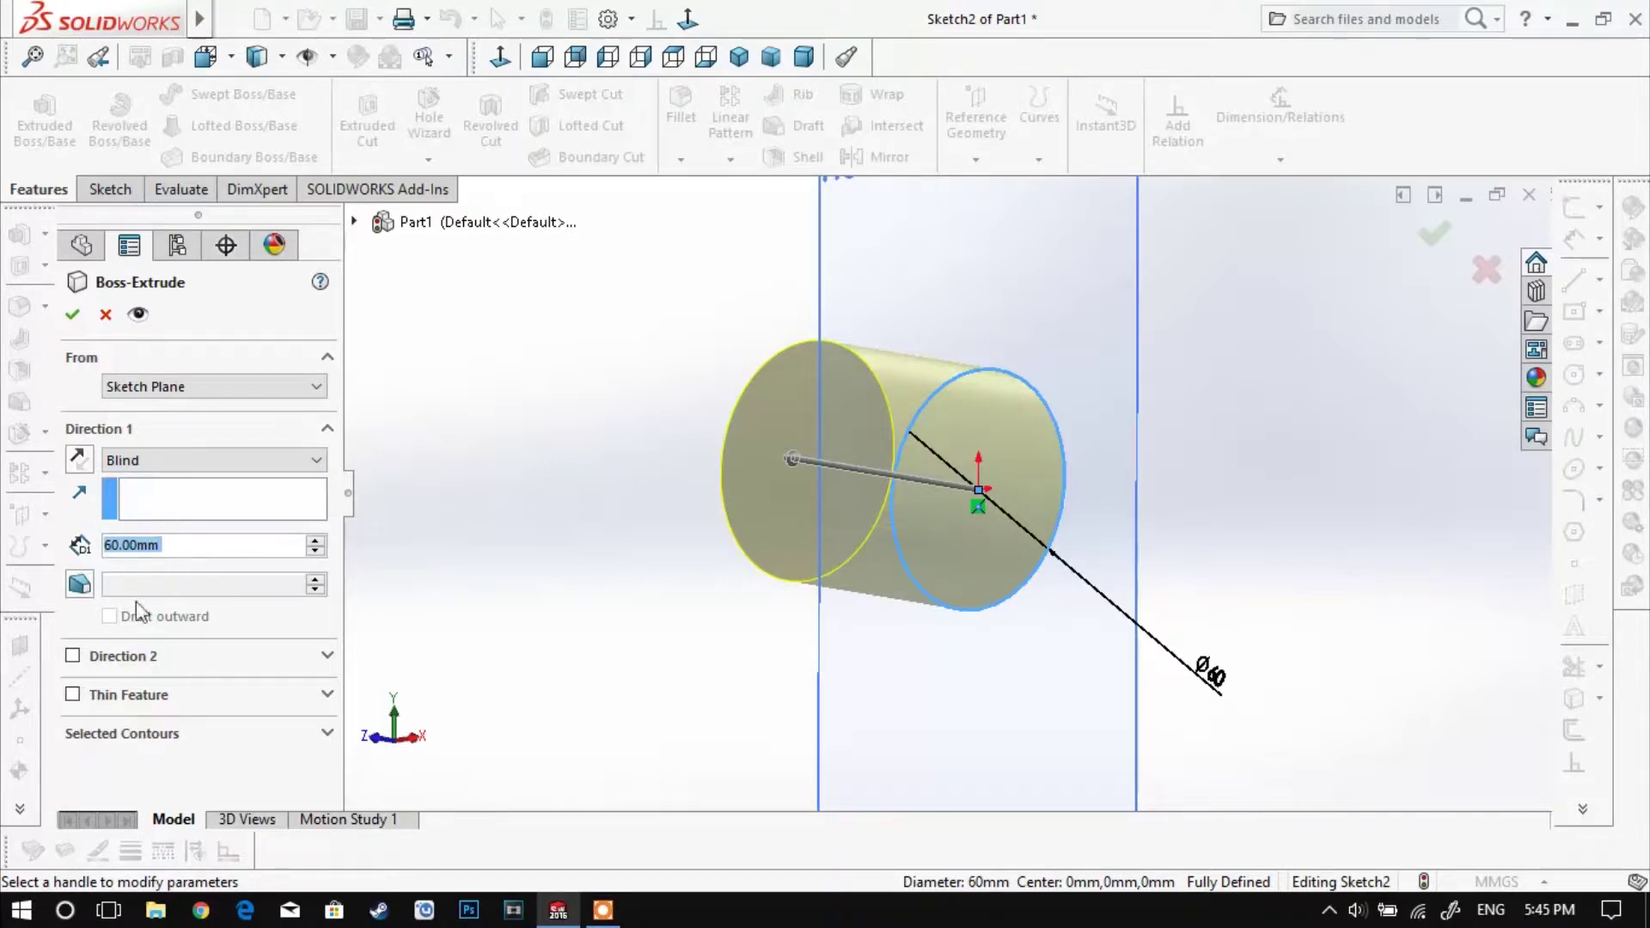
pyautogui.click(79, 586)
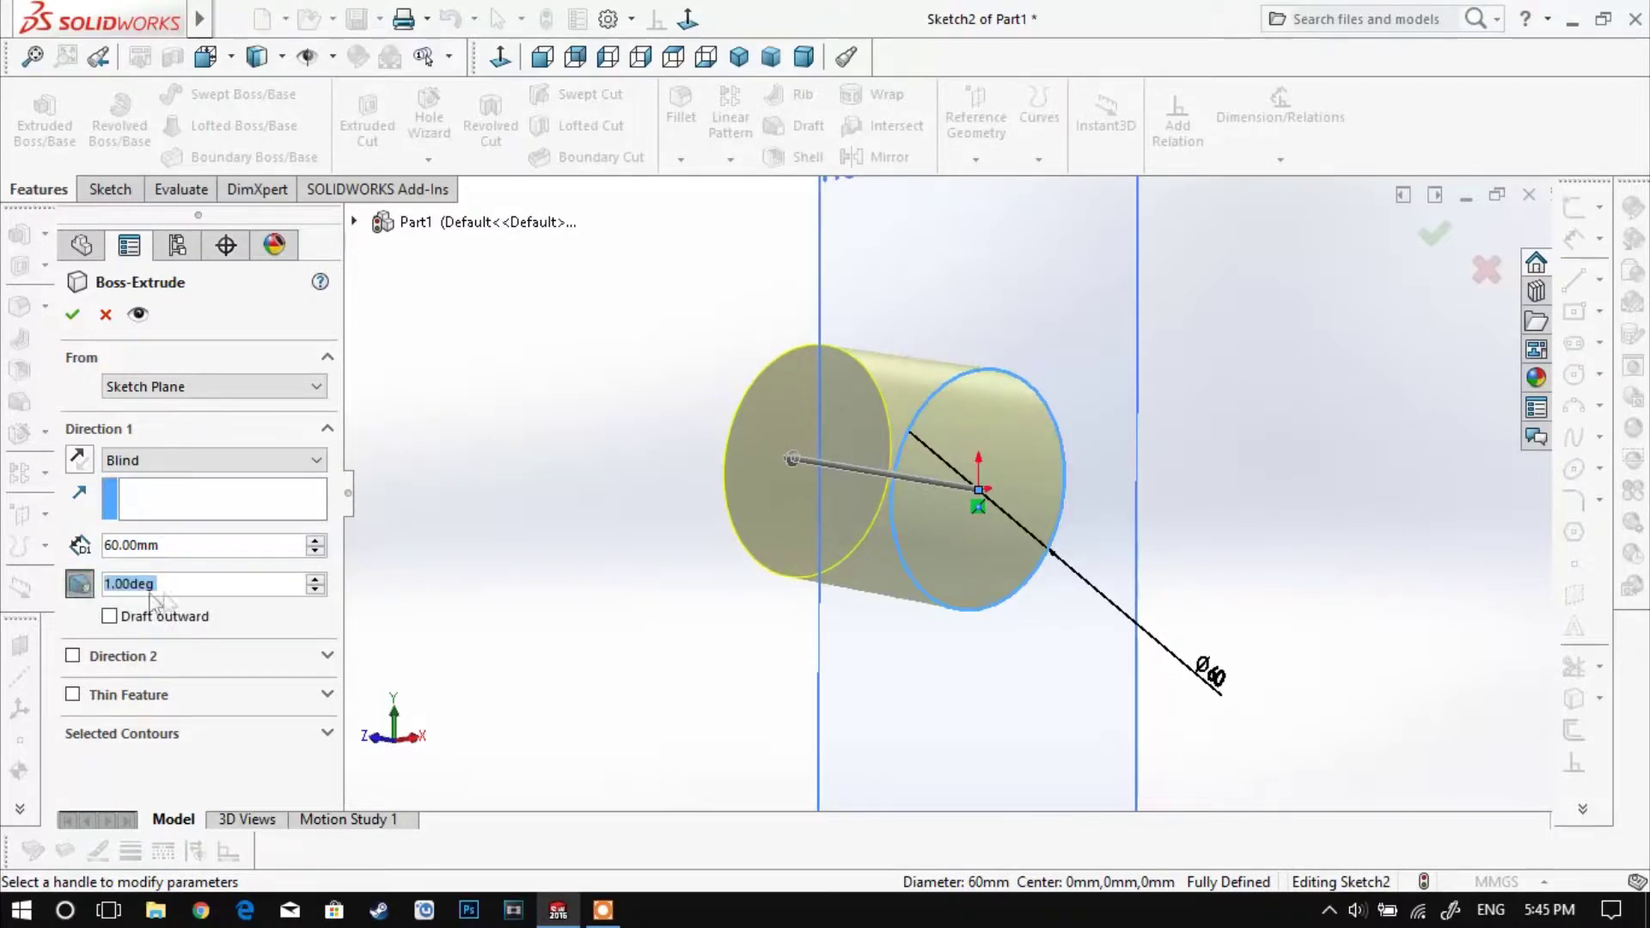
pyautogui.write('5')
pyautogui.press('Return')
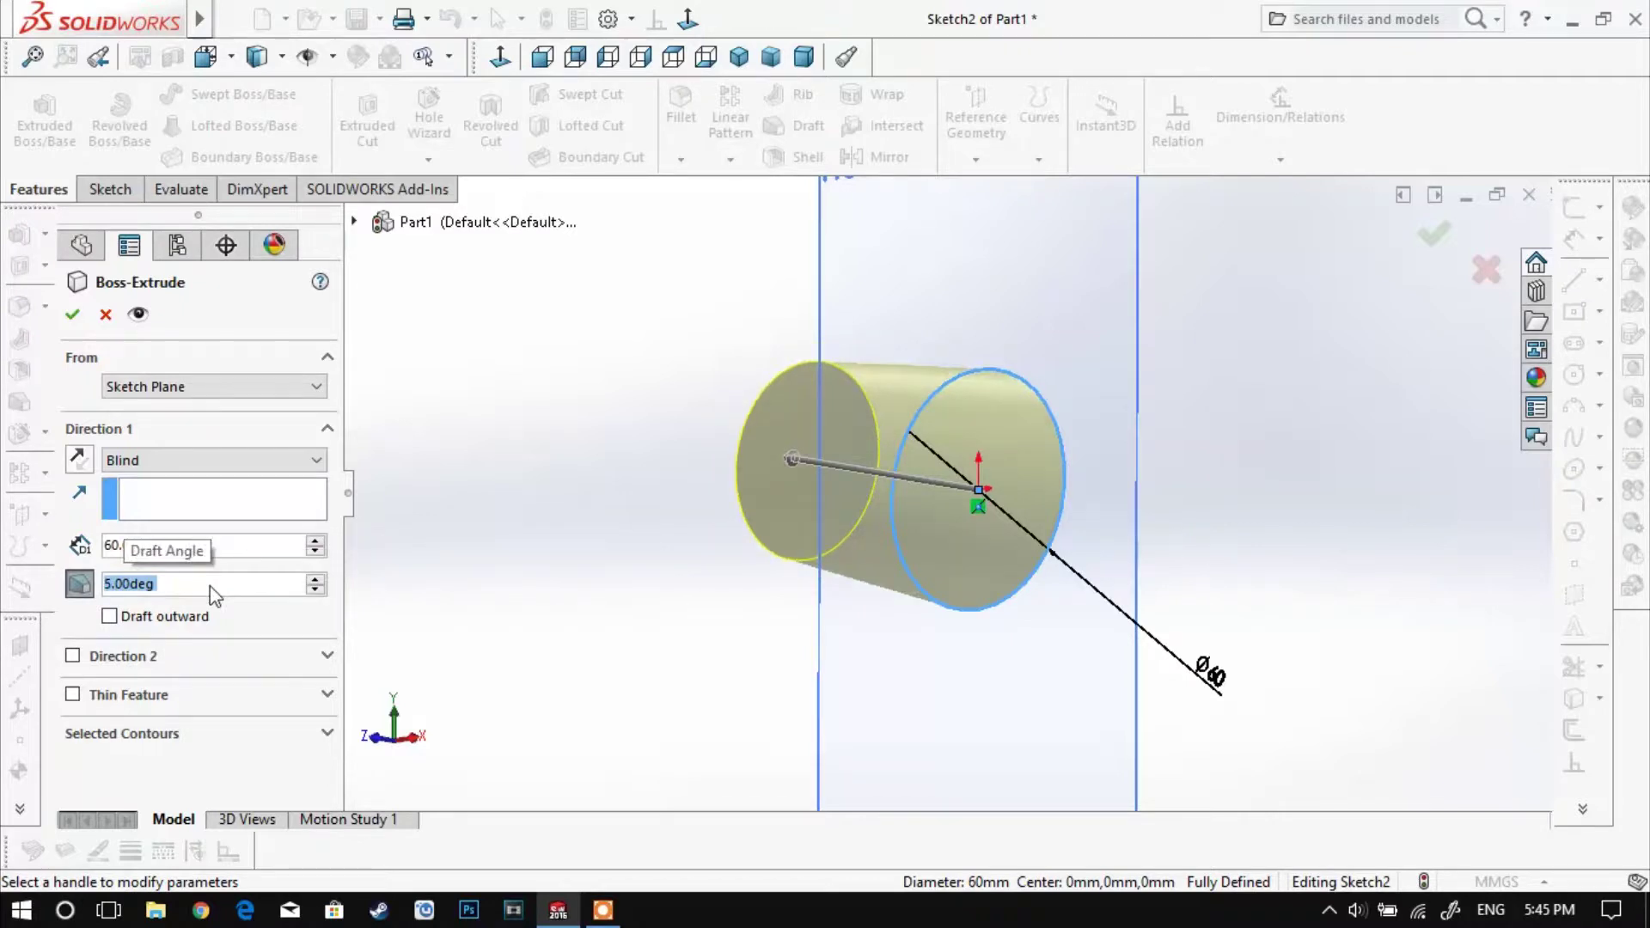
pyautogui.write('10')
pyautogui.press('Return')
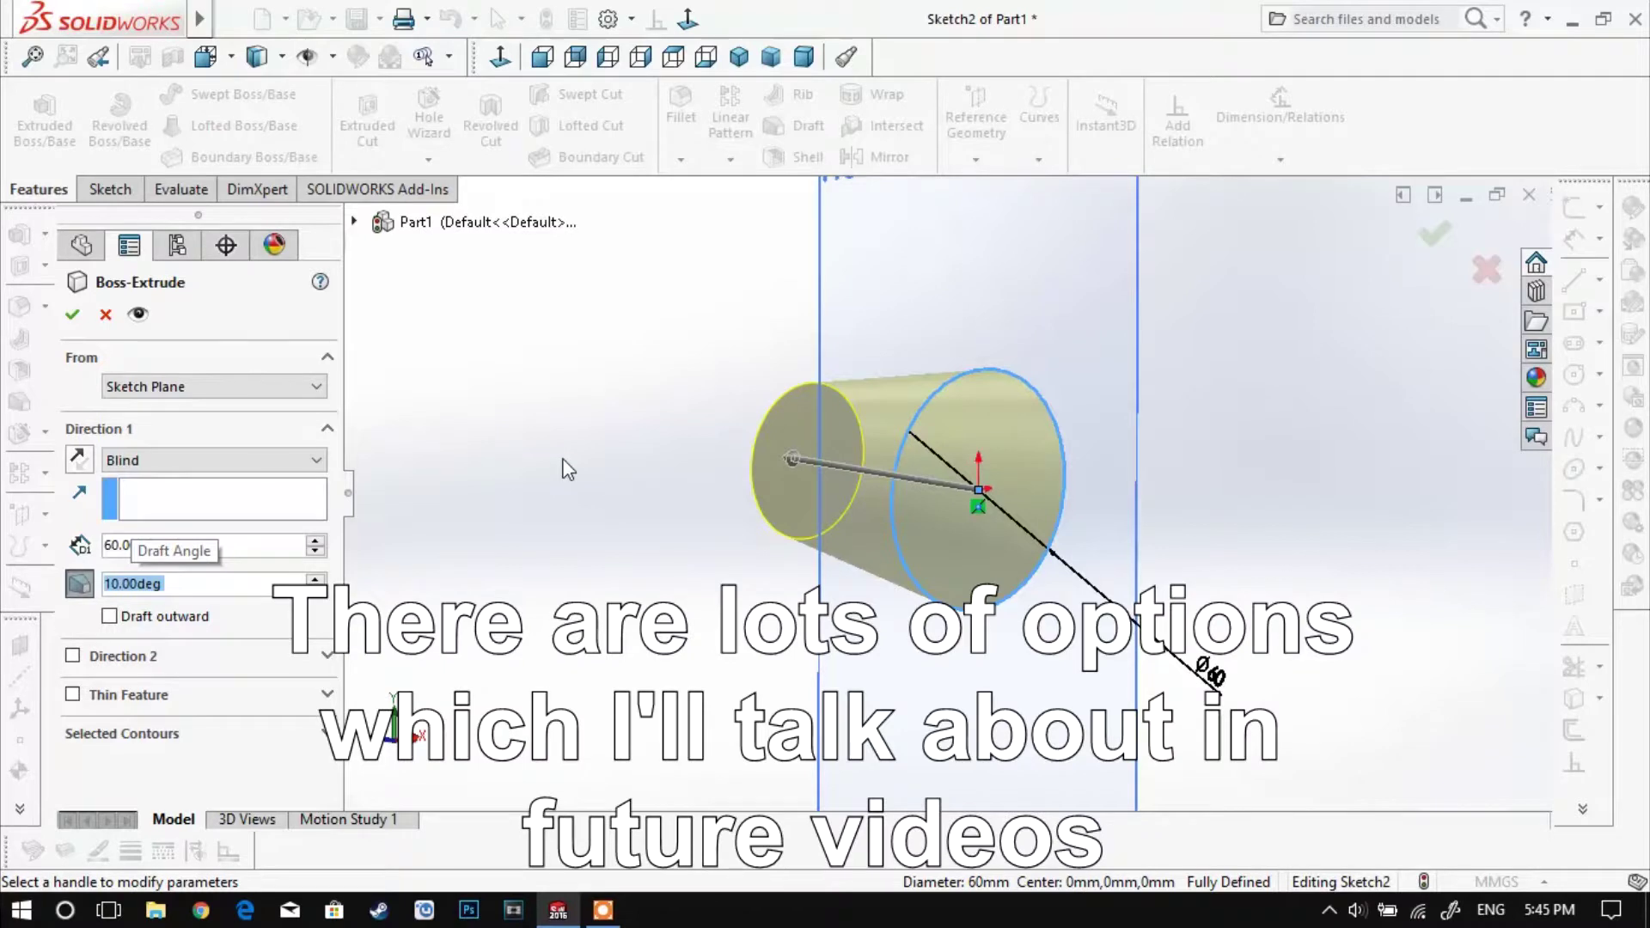
pyautogui.click(80, 459)
# Step: Flip the direction back and try Up To Vertex and Mid Plane before returning to Blind
pyautogui.click(80, 460)
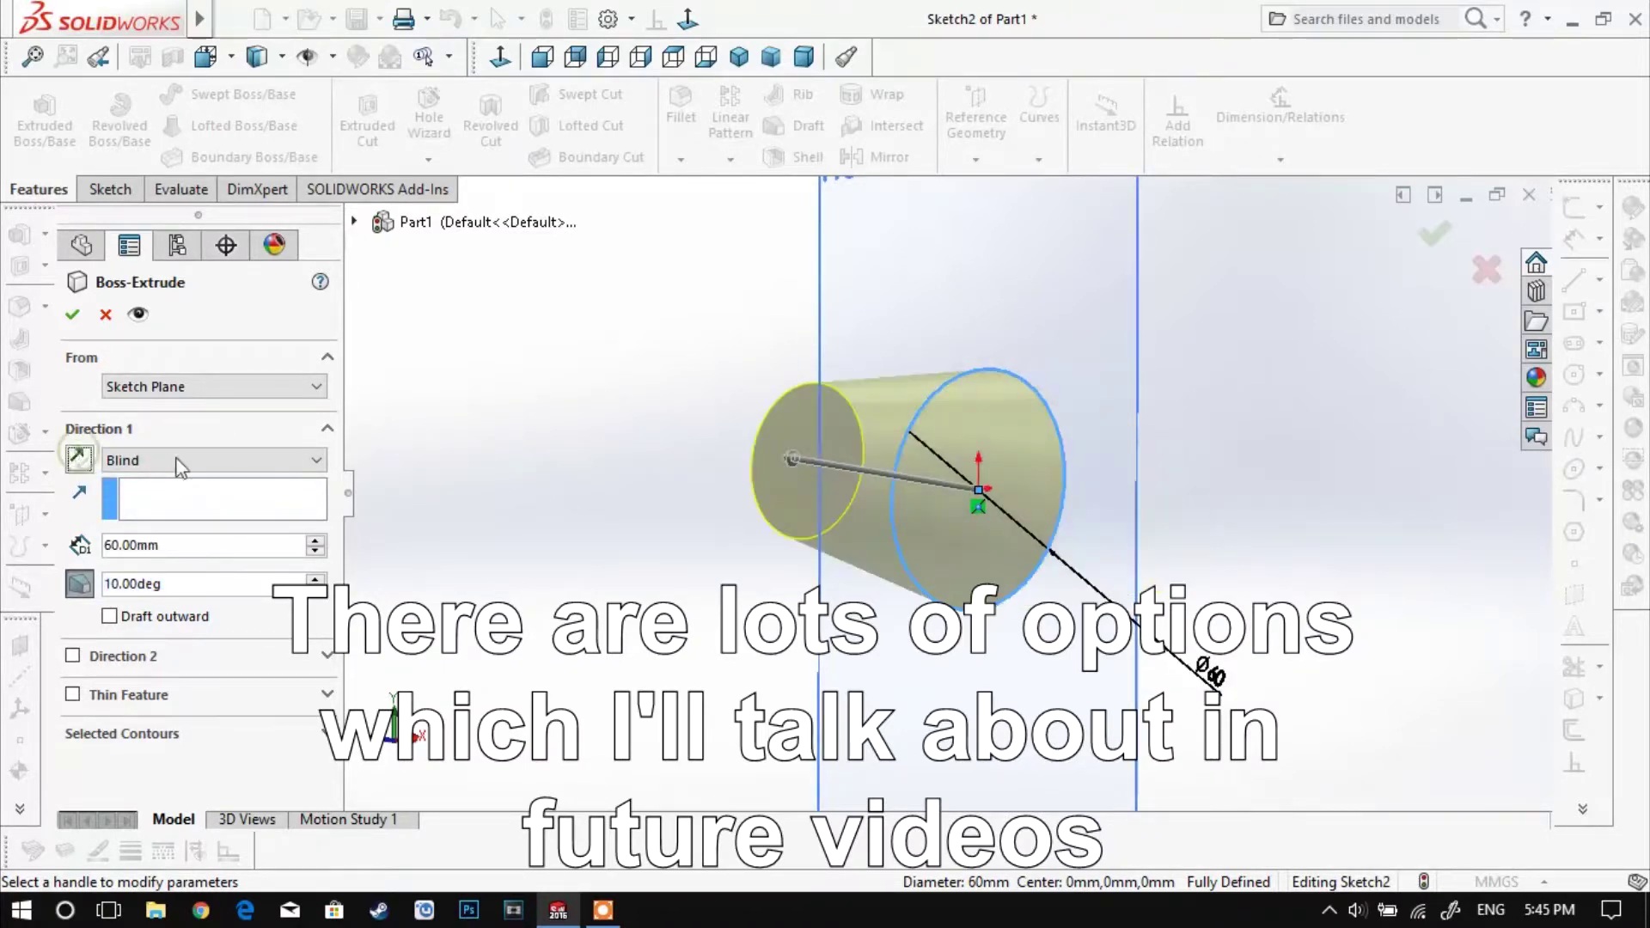
pyautogui.click(312, 461)
pyautogui.click(244, 499)
pyautogui.click(281, 457)
pyautogui.click(217, 558)
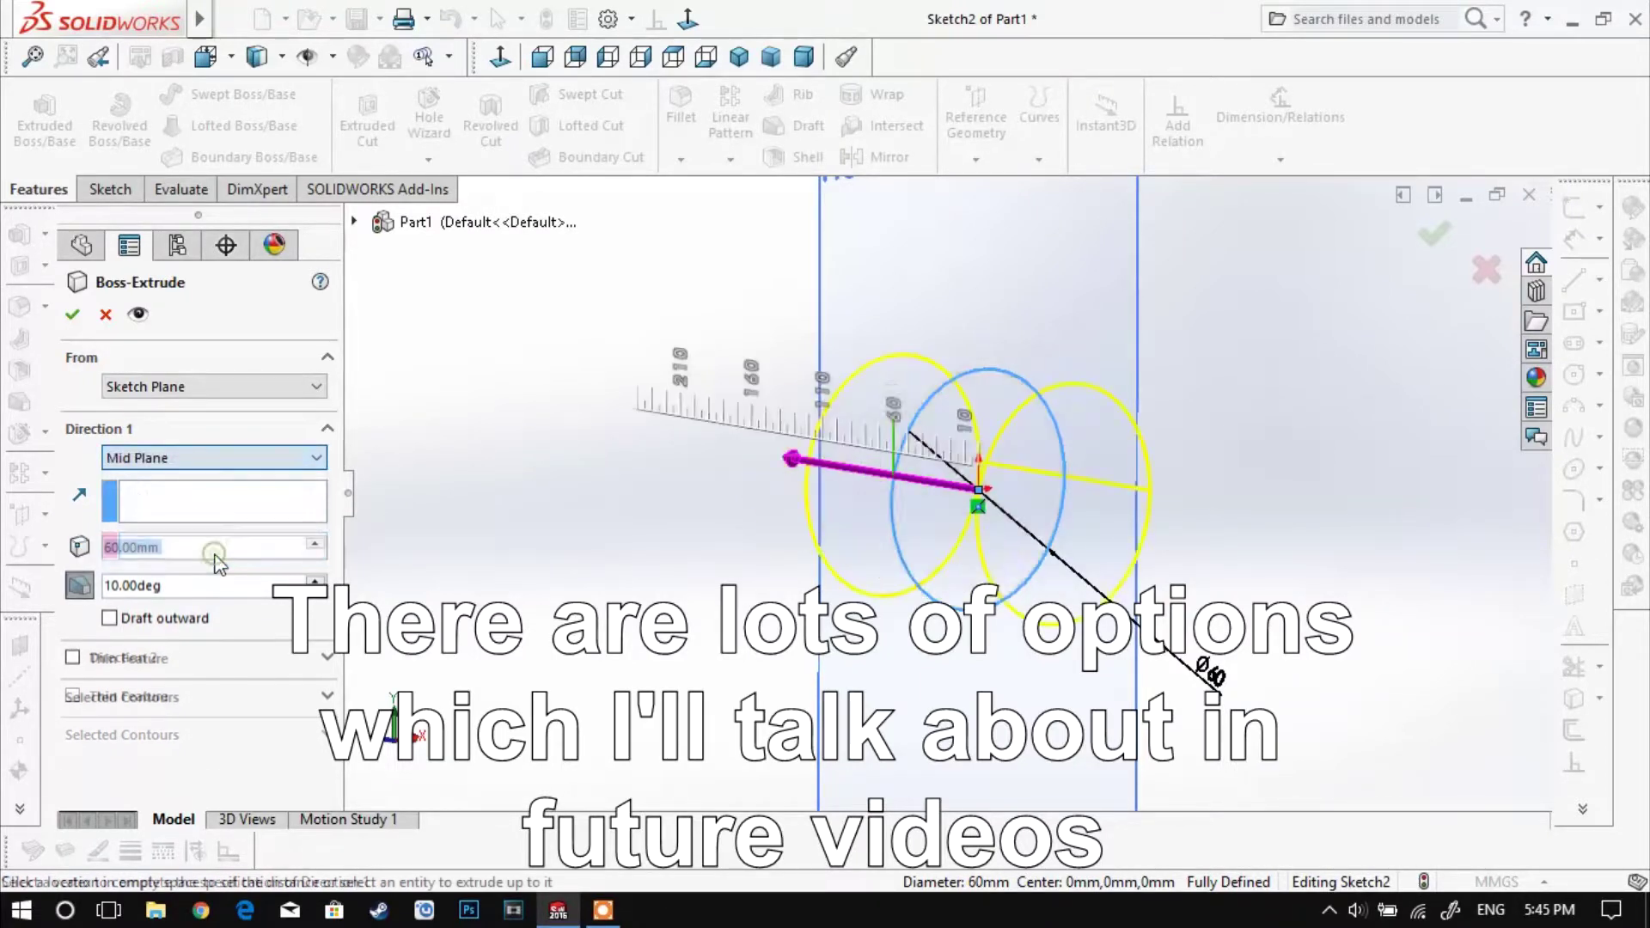
pyautogui.click(256, 458)
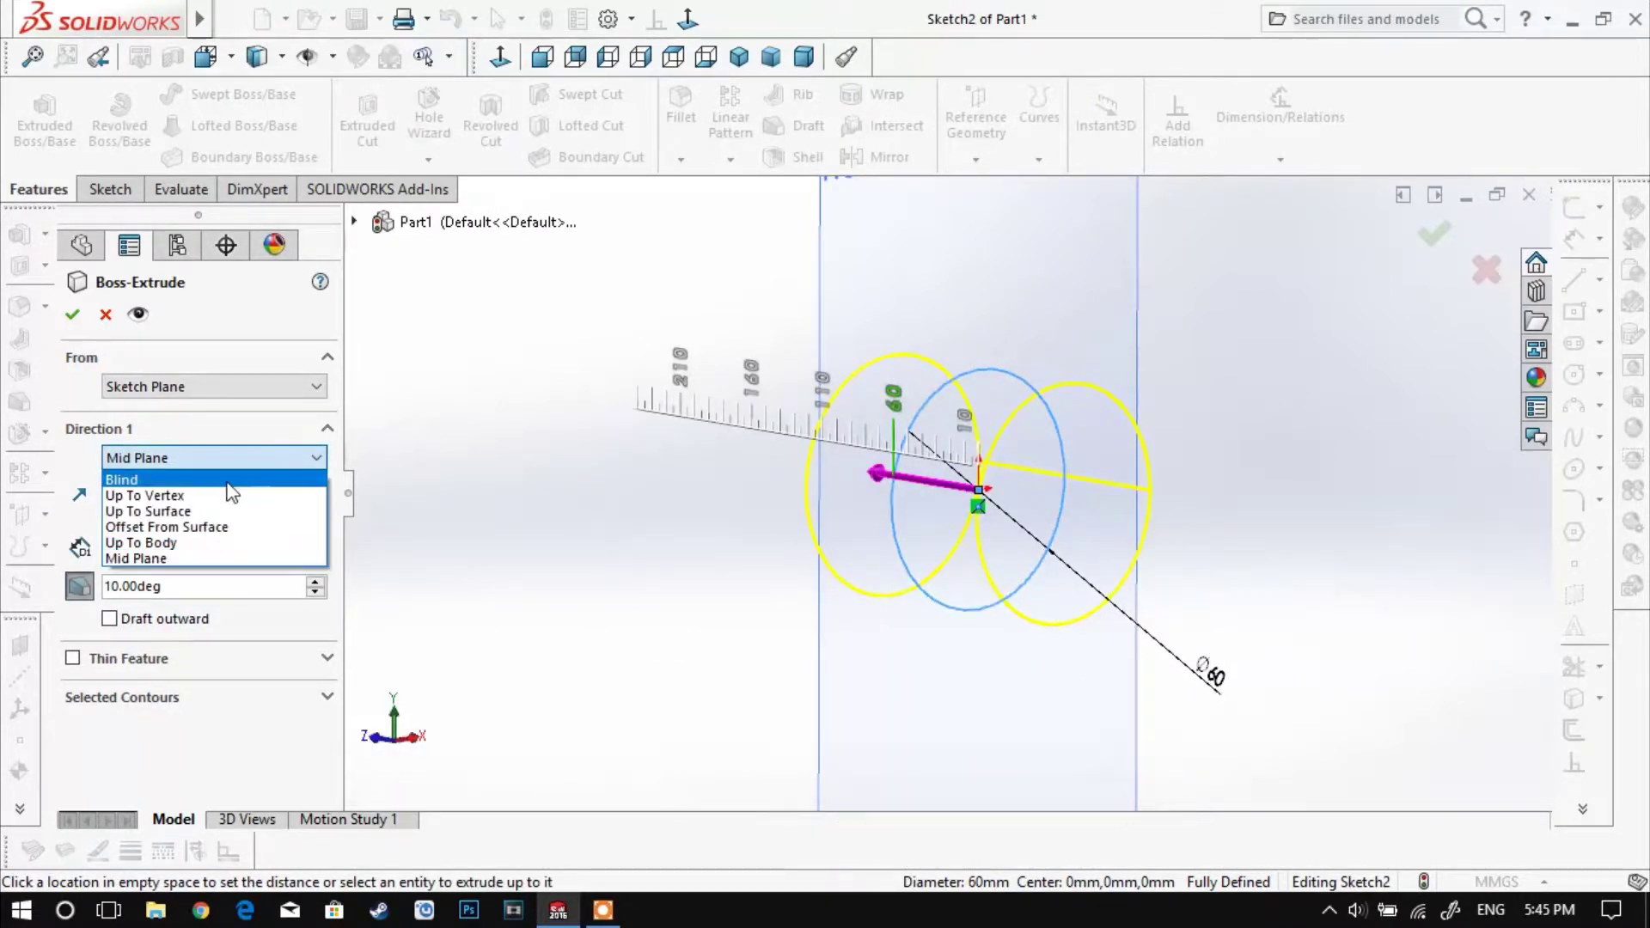
pyautogui.click(228, 481)
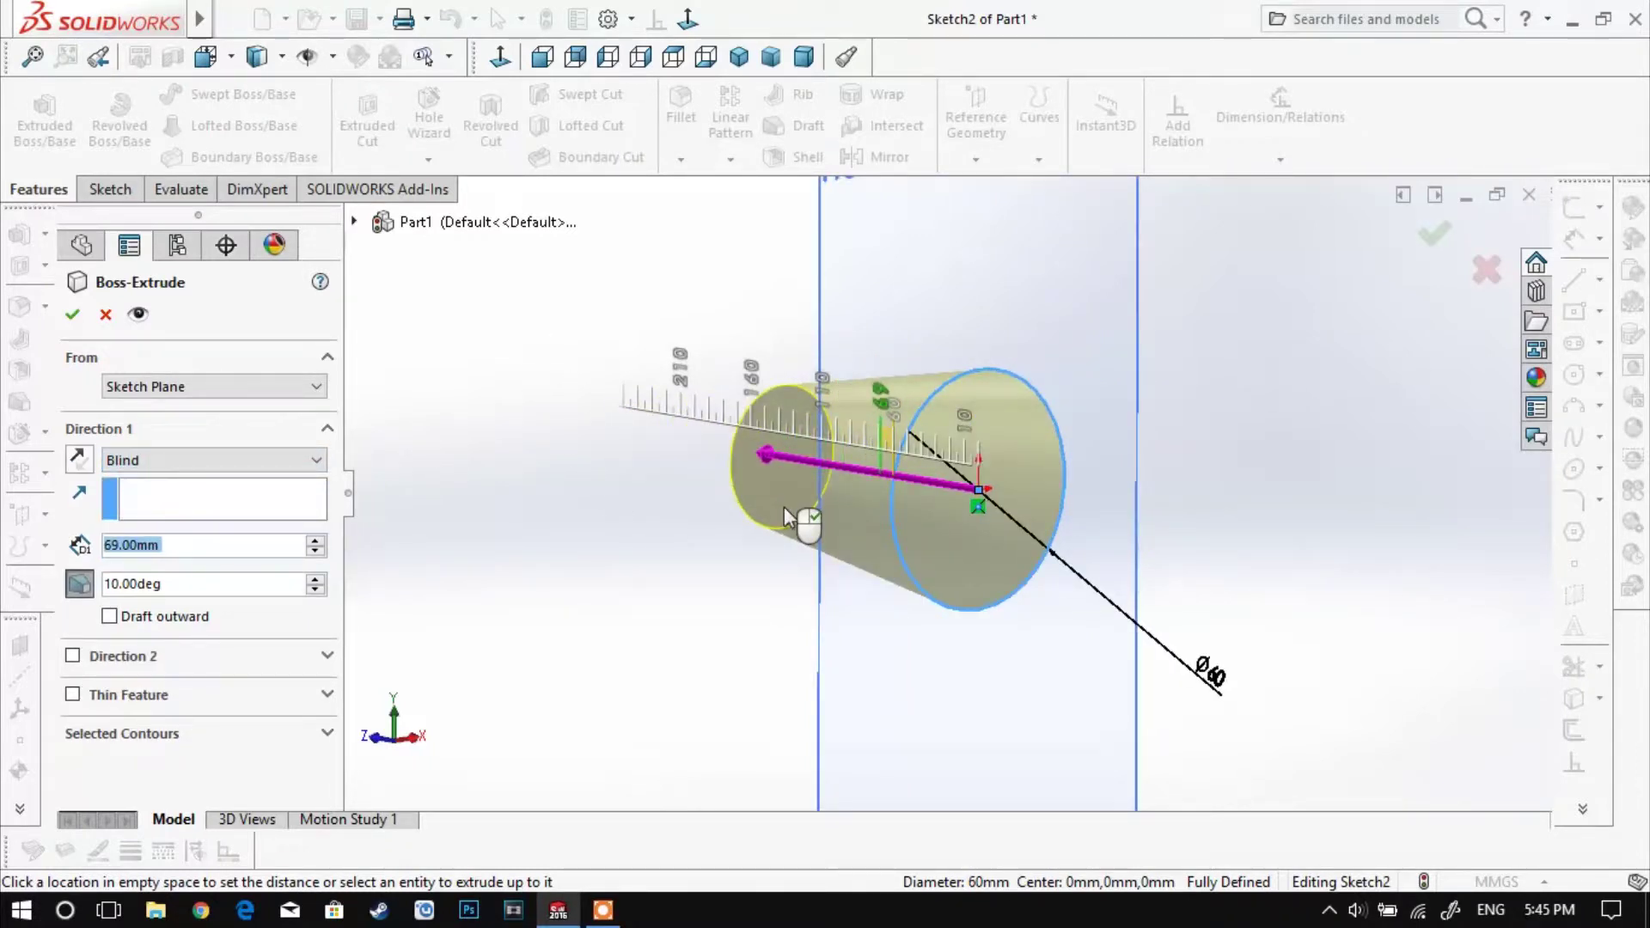
# Step: Set the Blind depth to 60 mm and accept Boss-Extrude1
pyautogui.click(784, 508)
pyautogui.scroll(6, 206, 550)
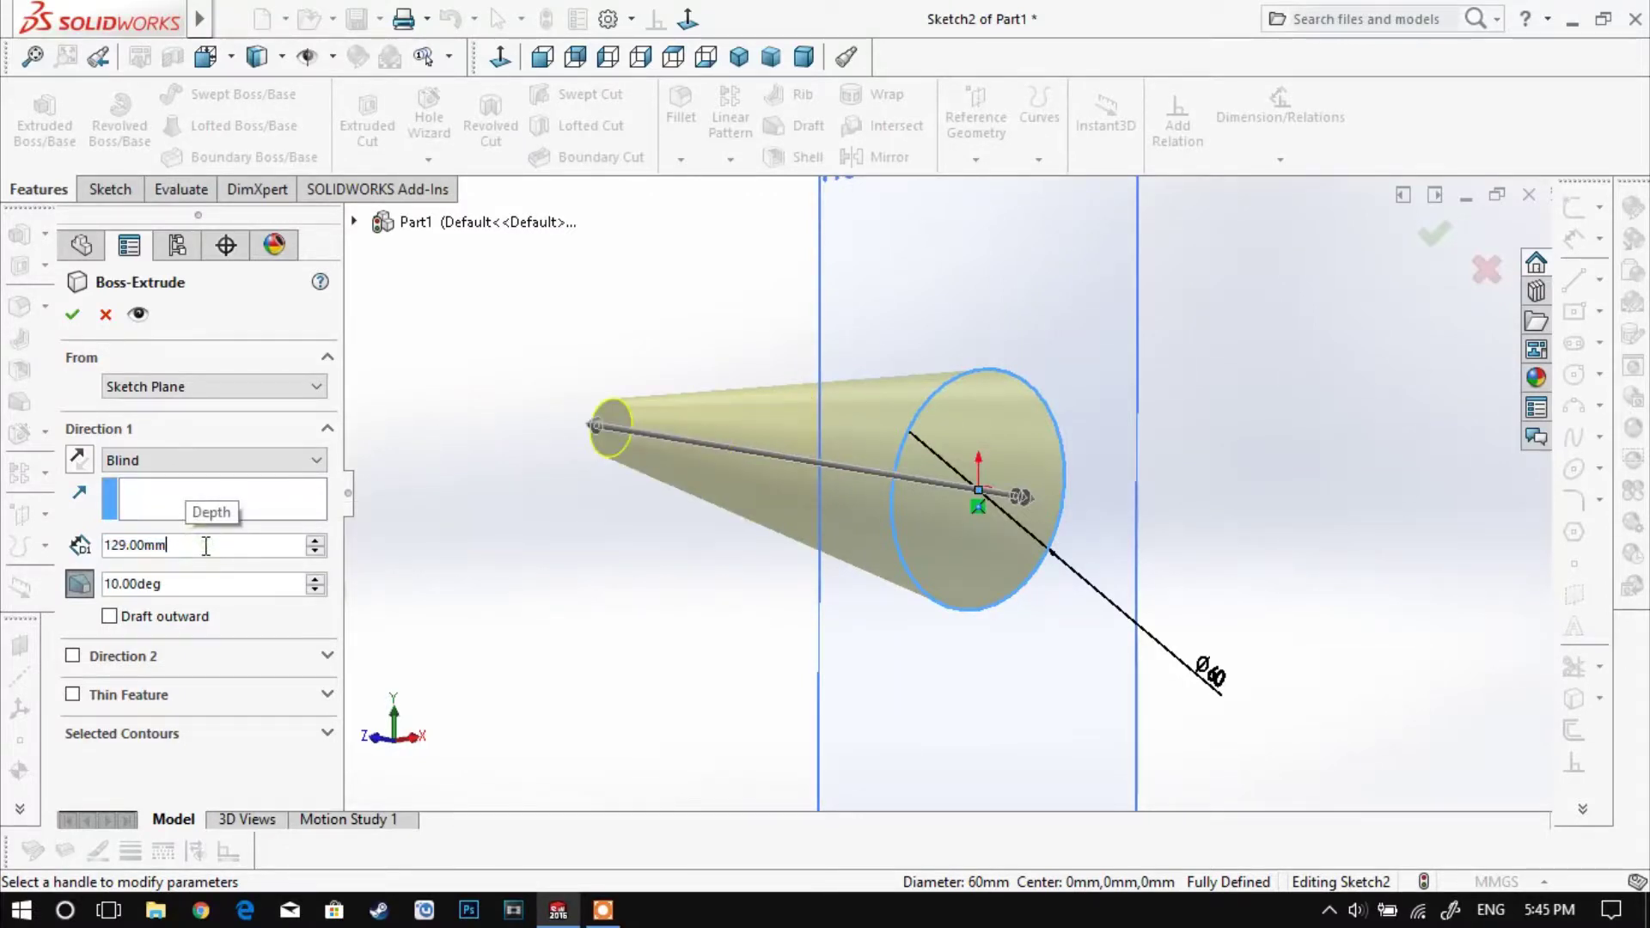
pyautogui.write('60')
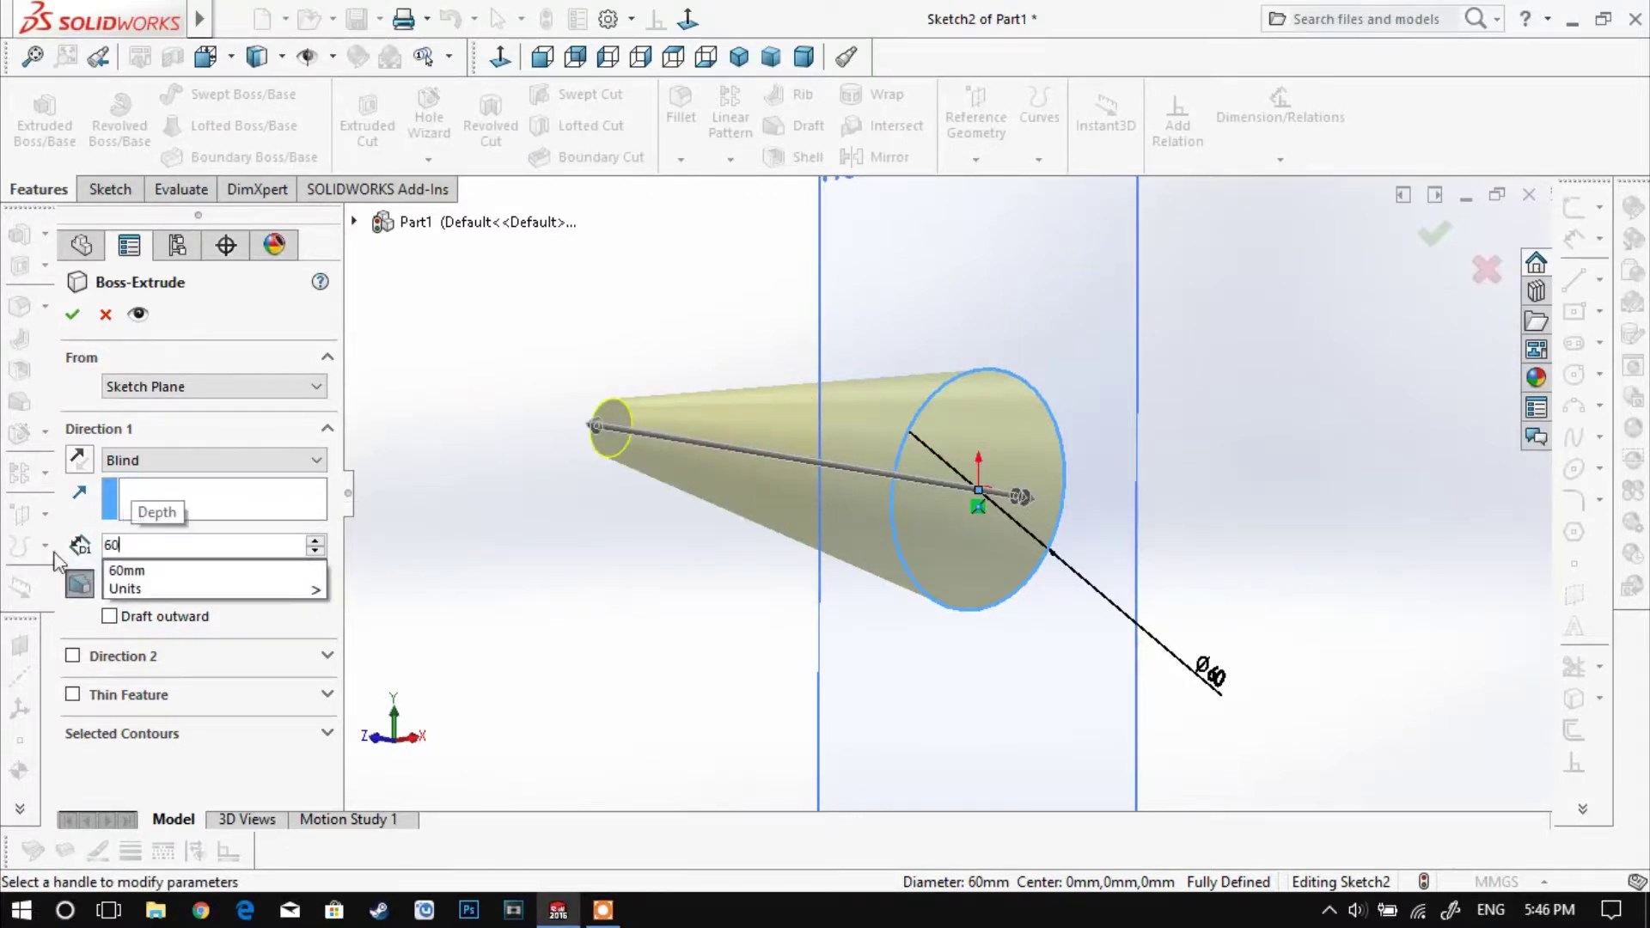
pyautogui.press('Return')
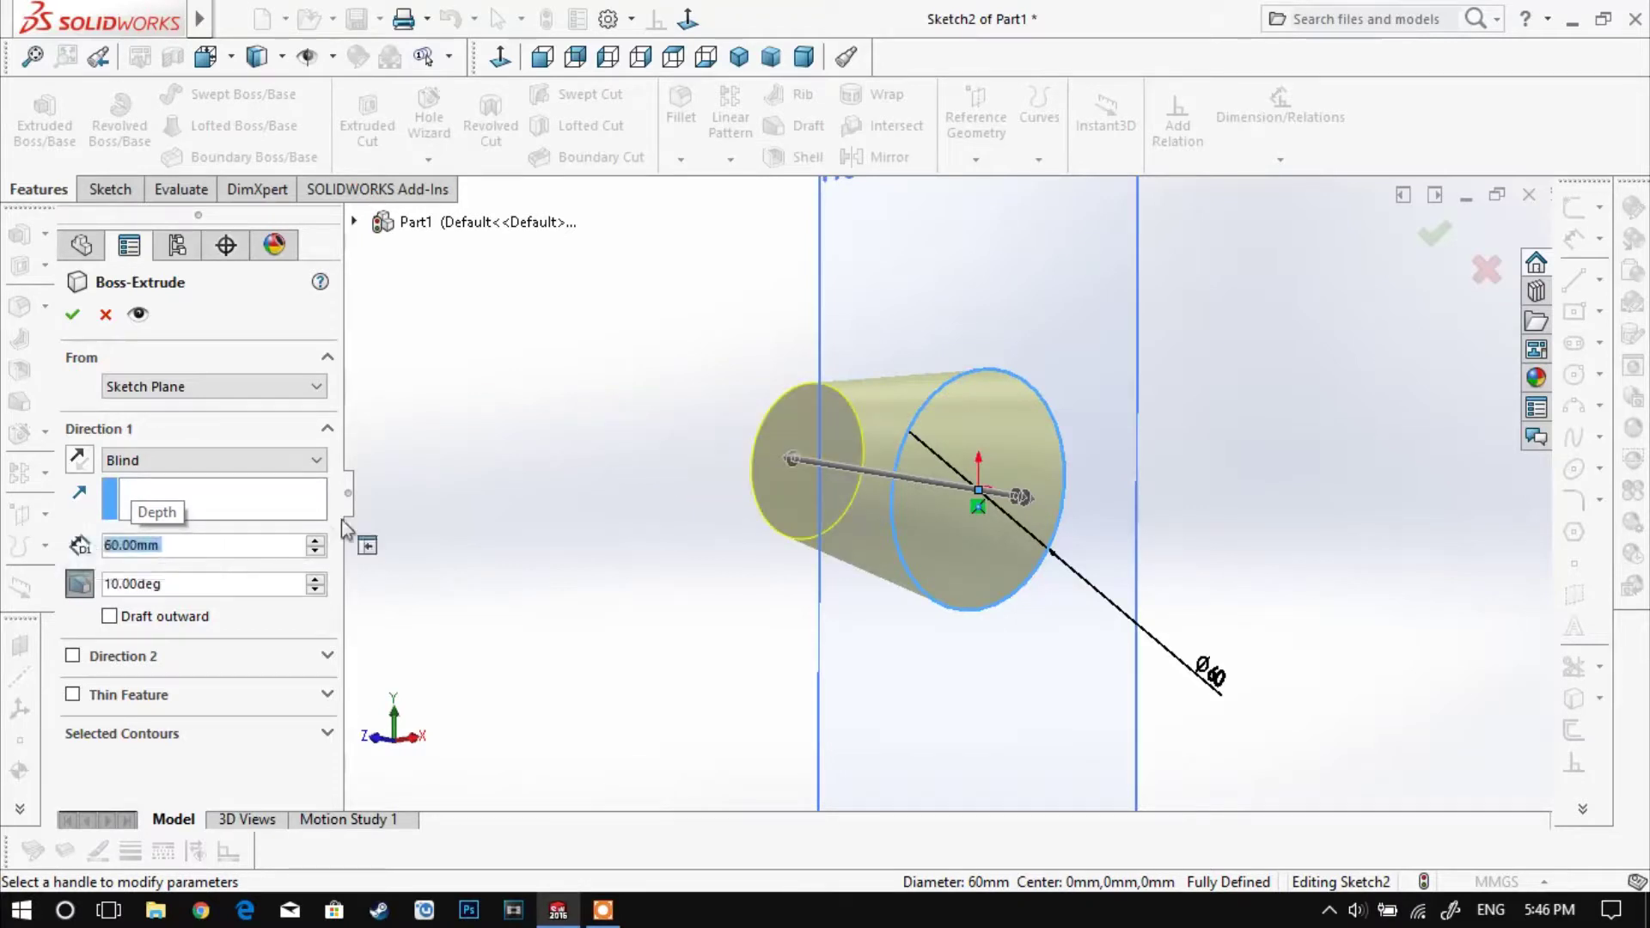
pyautogui.click(1434, 238)
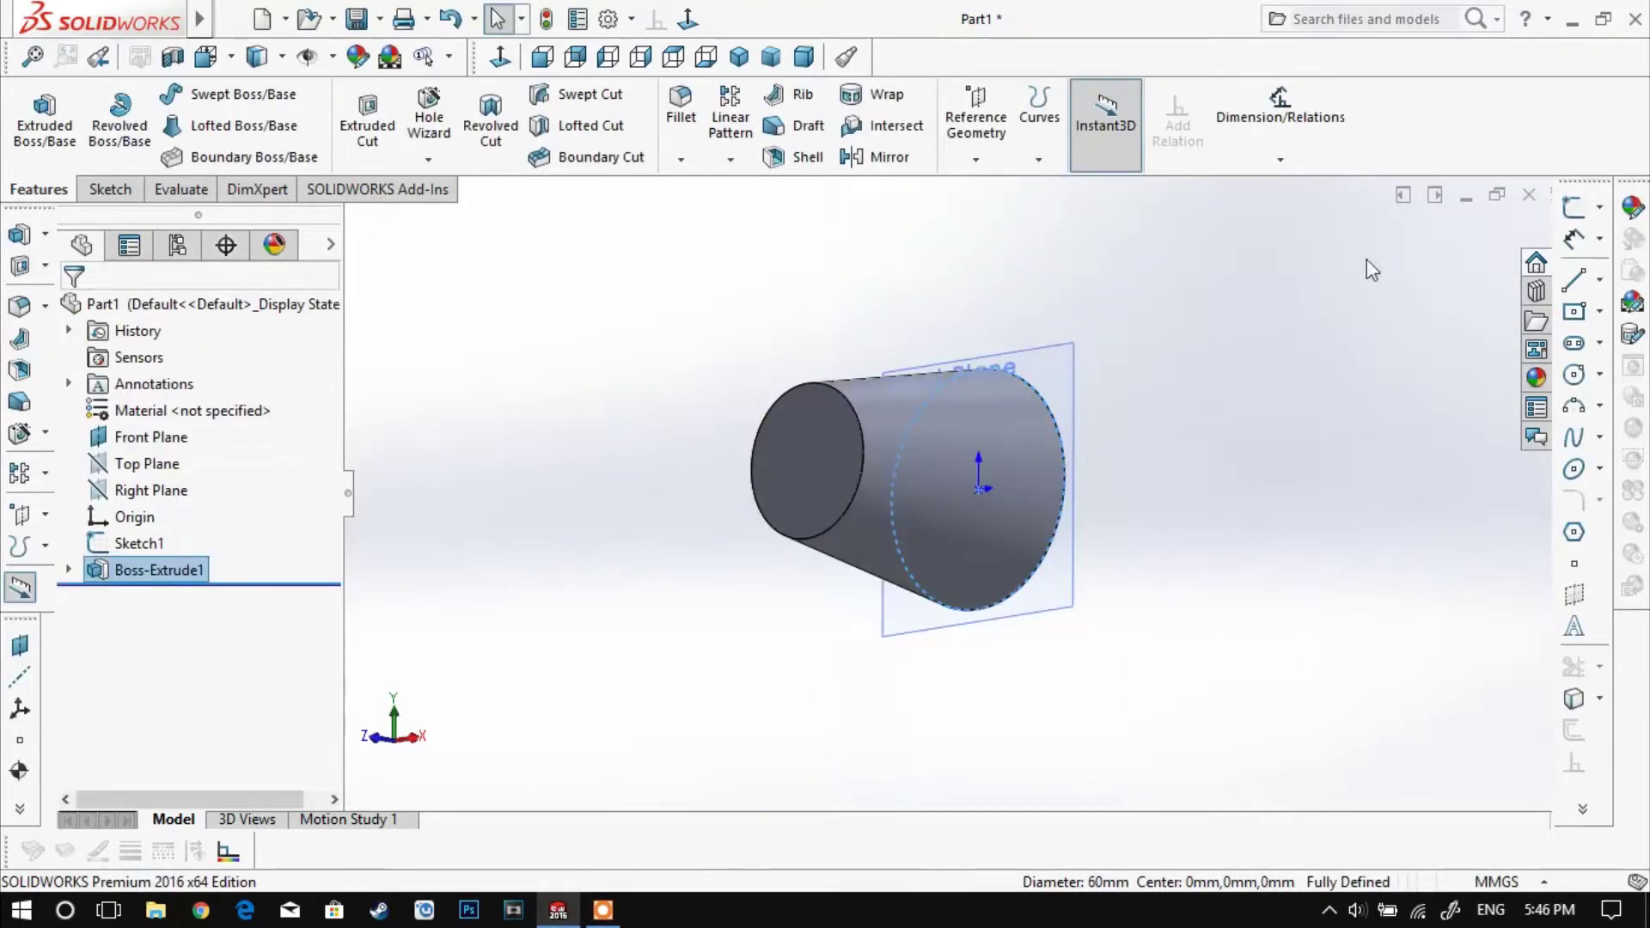
# Step: Select the circular edge at the small end and open the Fillet dropdown
pyautogui.moveTo(1171, 504); pyautogui.dragTo(975, 322, button='middle')
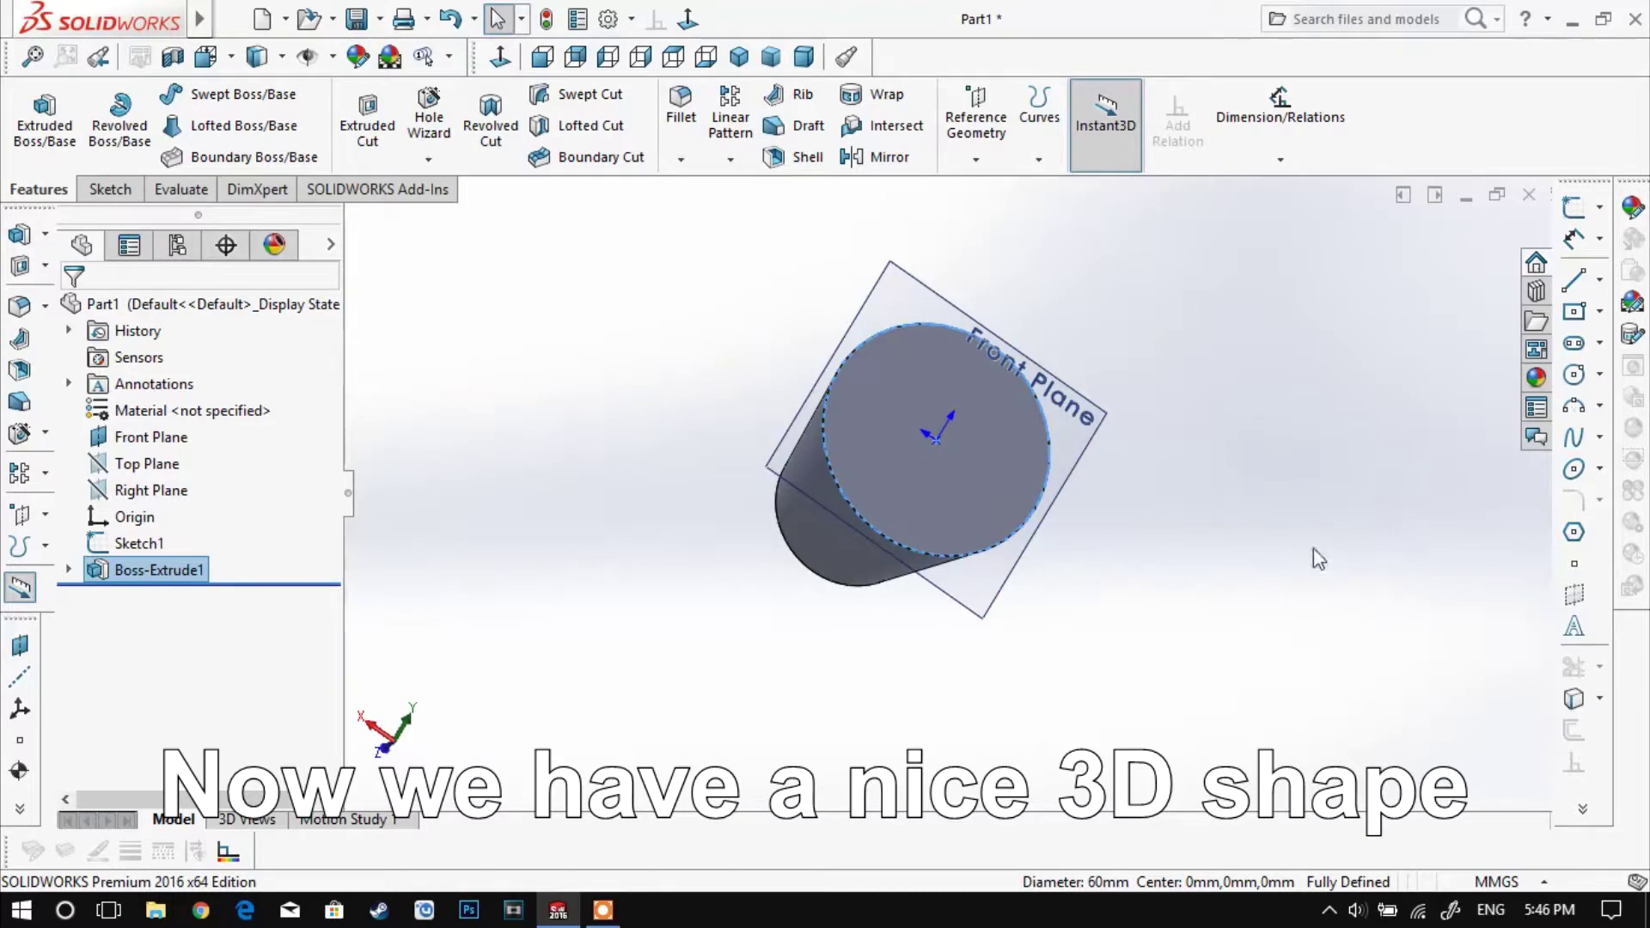
pyautogui.moveTo(987, 563); pyautogui.dragTo(774, 464, button='middle')
pyautogui.click(755, 498)
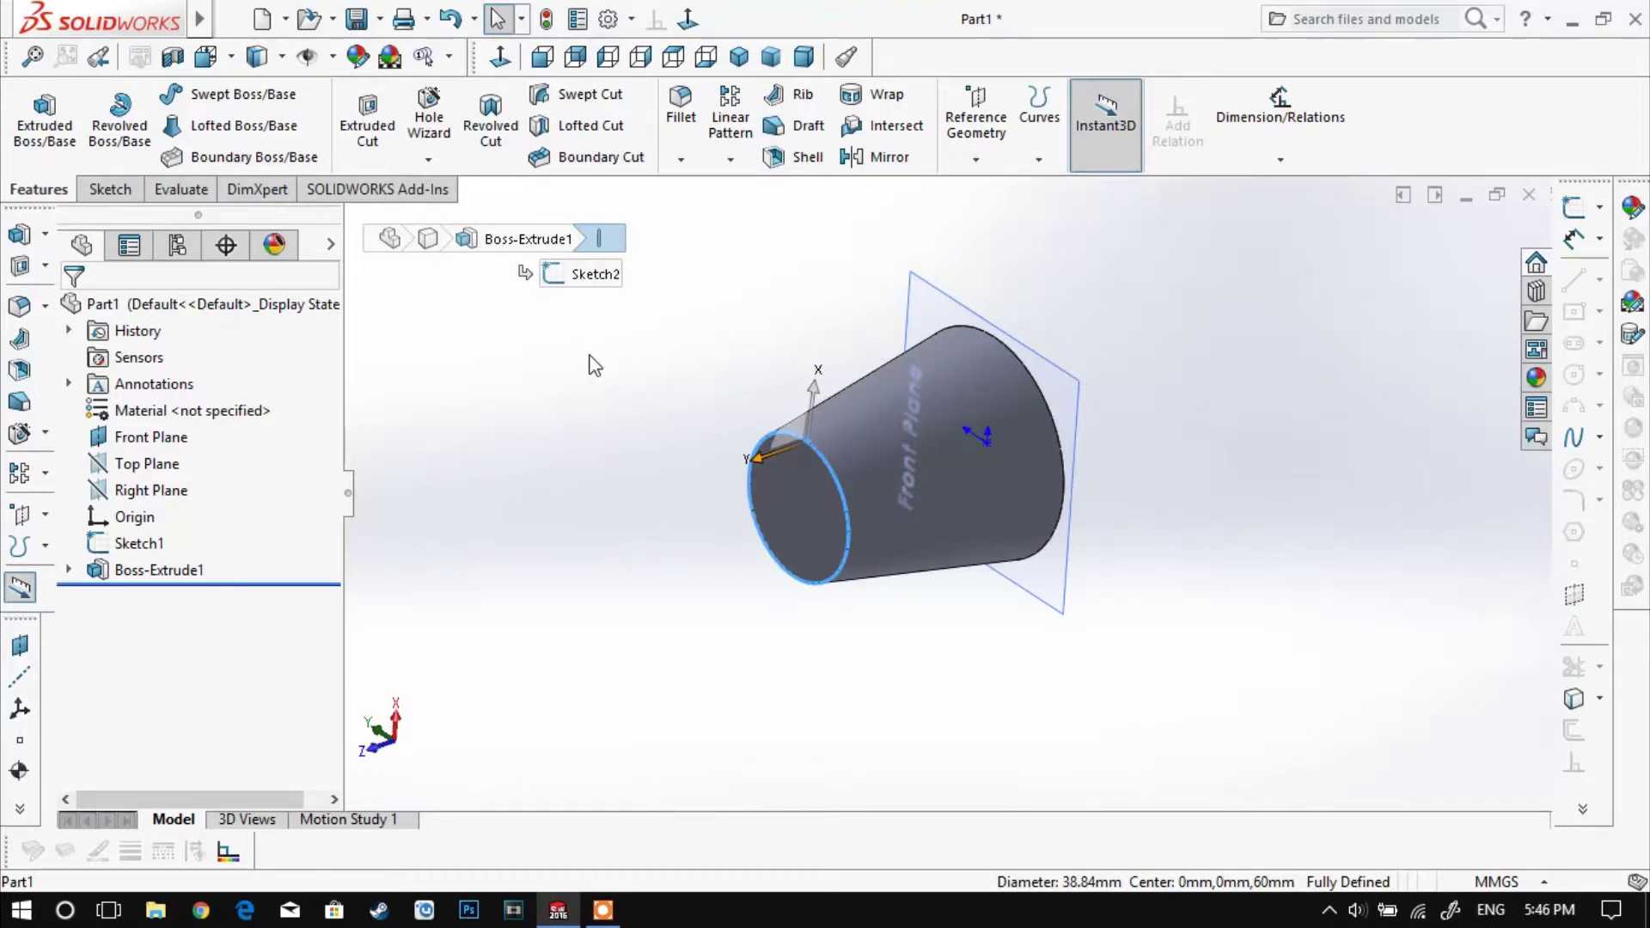
pyautogui.click(680, 160)
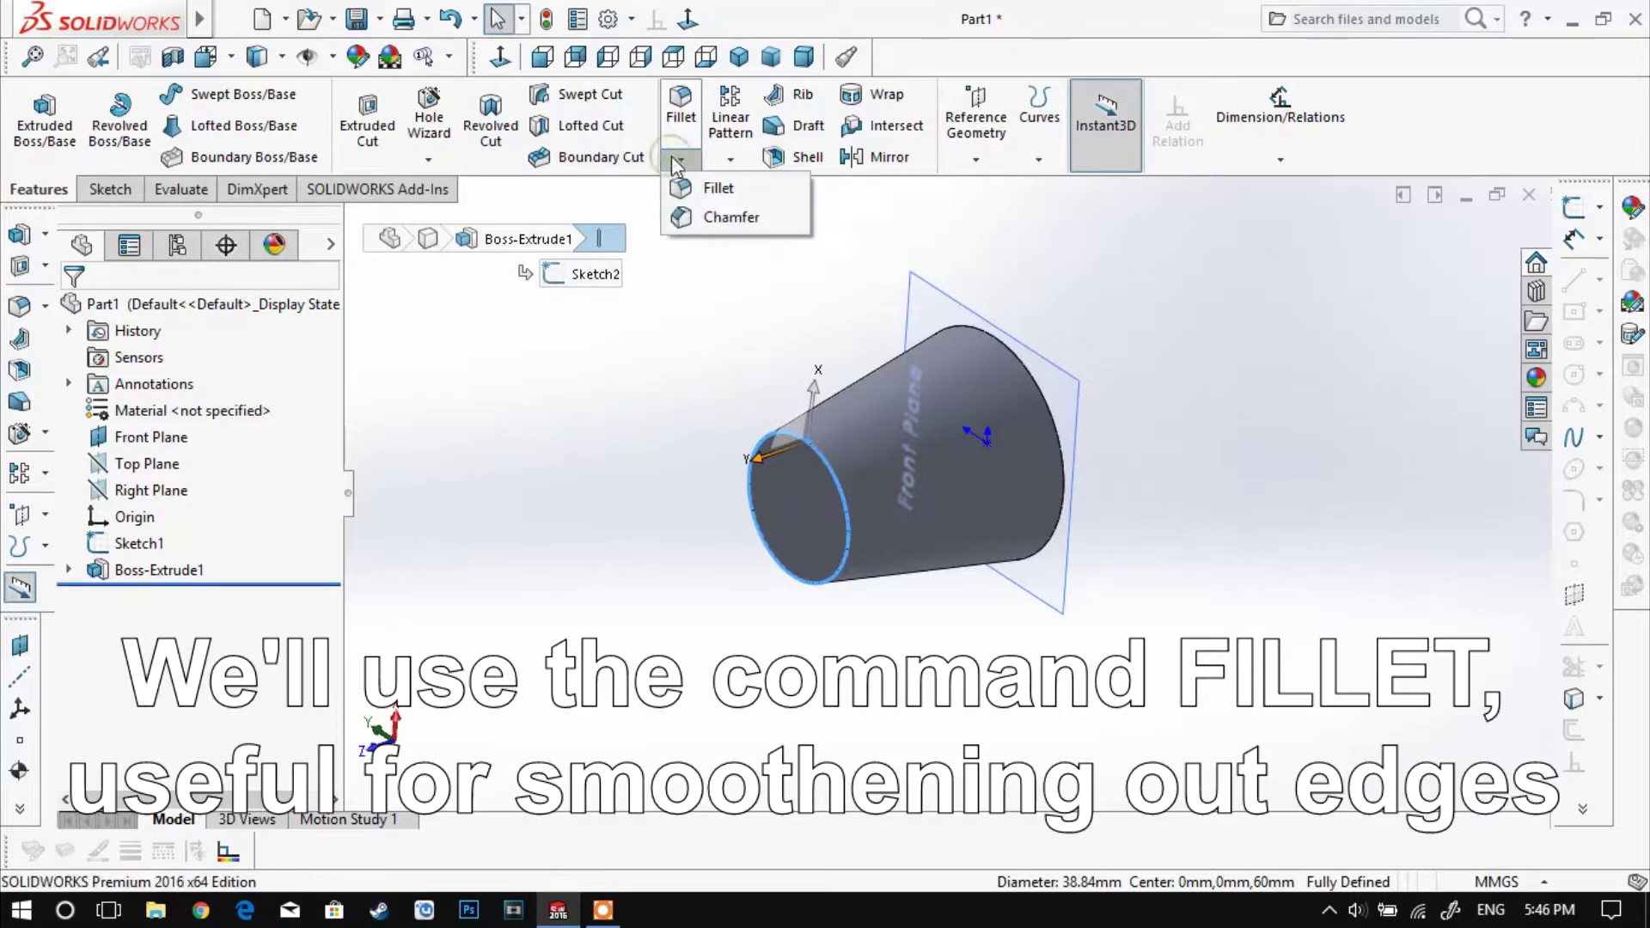
# Step: Fillet the small end's circular edge at 10.00 mm, creating Fillet1
pyautogui.click(710, 189)
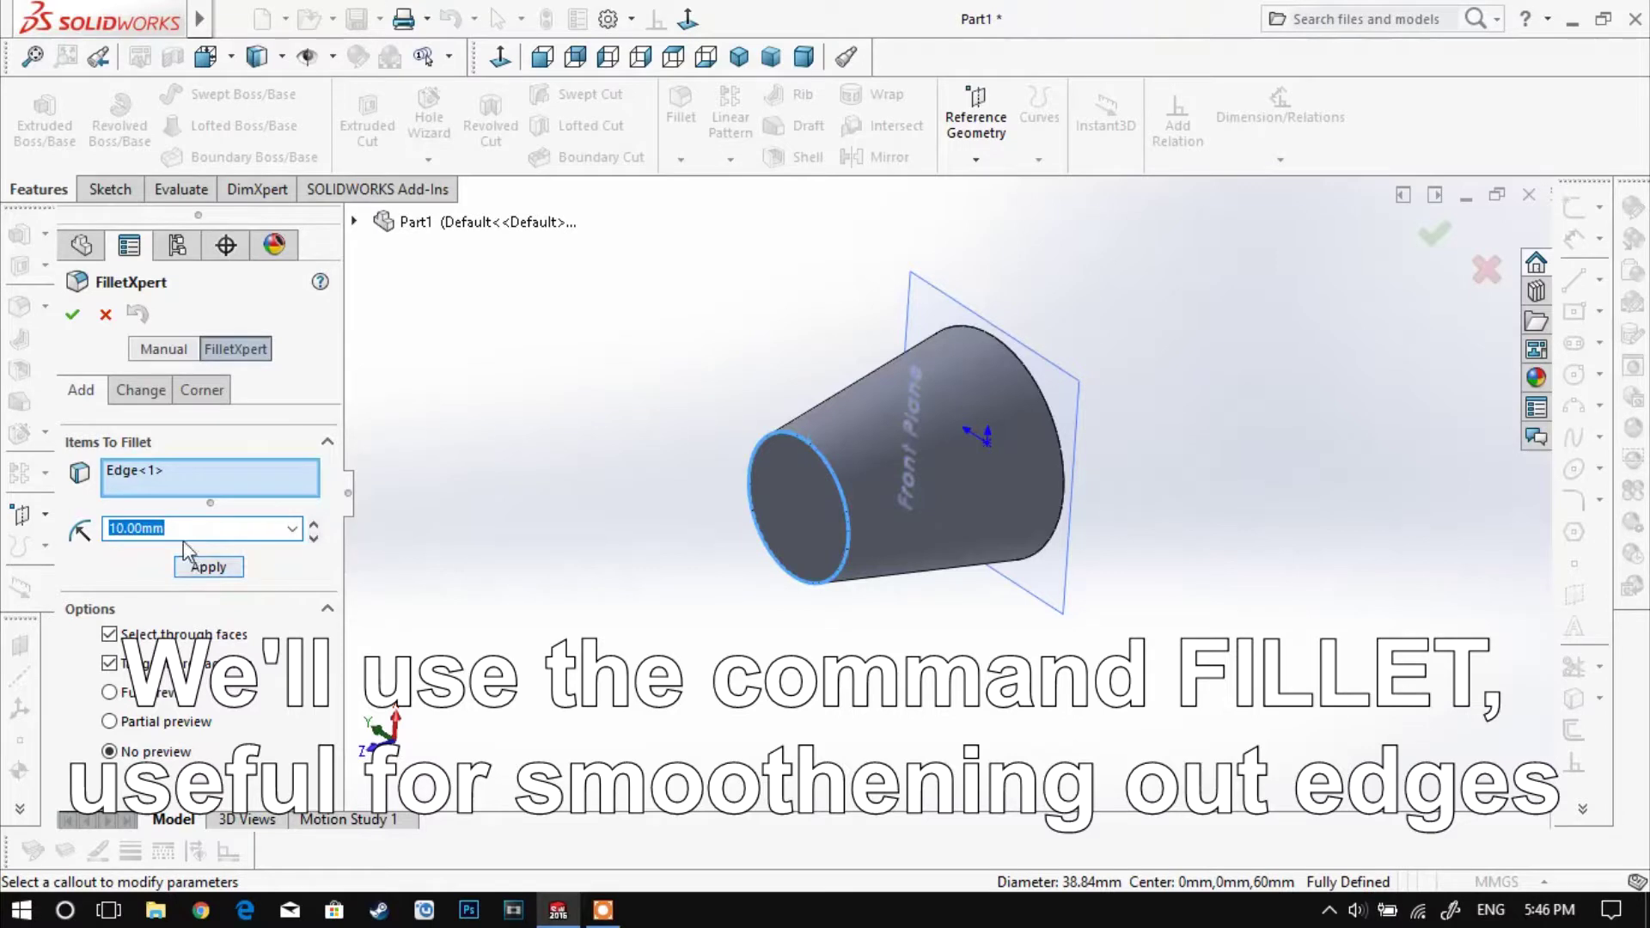
pyautogui.click(196, 567)
pyautogui.moveTo(859, 455)
pyautogui.mouseDown(button='middle')
pyautogui.moveTo(813, 472)
pyautogui.moveTo(844, 441)
pyautogui.moveTo(681, 478)
pyautogui.moveTo(726, 358)
pyautogui.moveTo(722, 416)
pyautogui.moveTo(889, 515)
pyautogui.moveTo(849, 458)
pyautogui.mouseUp(button='middle')
pyautogui.press('Return')
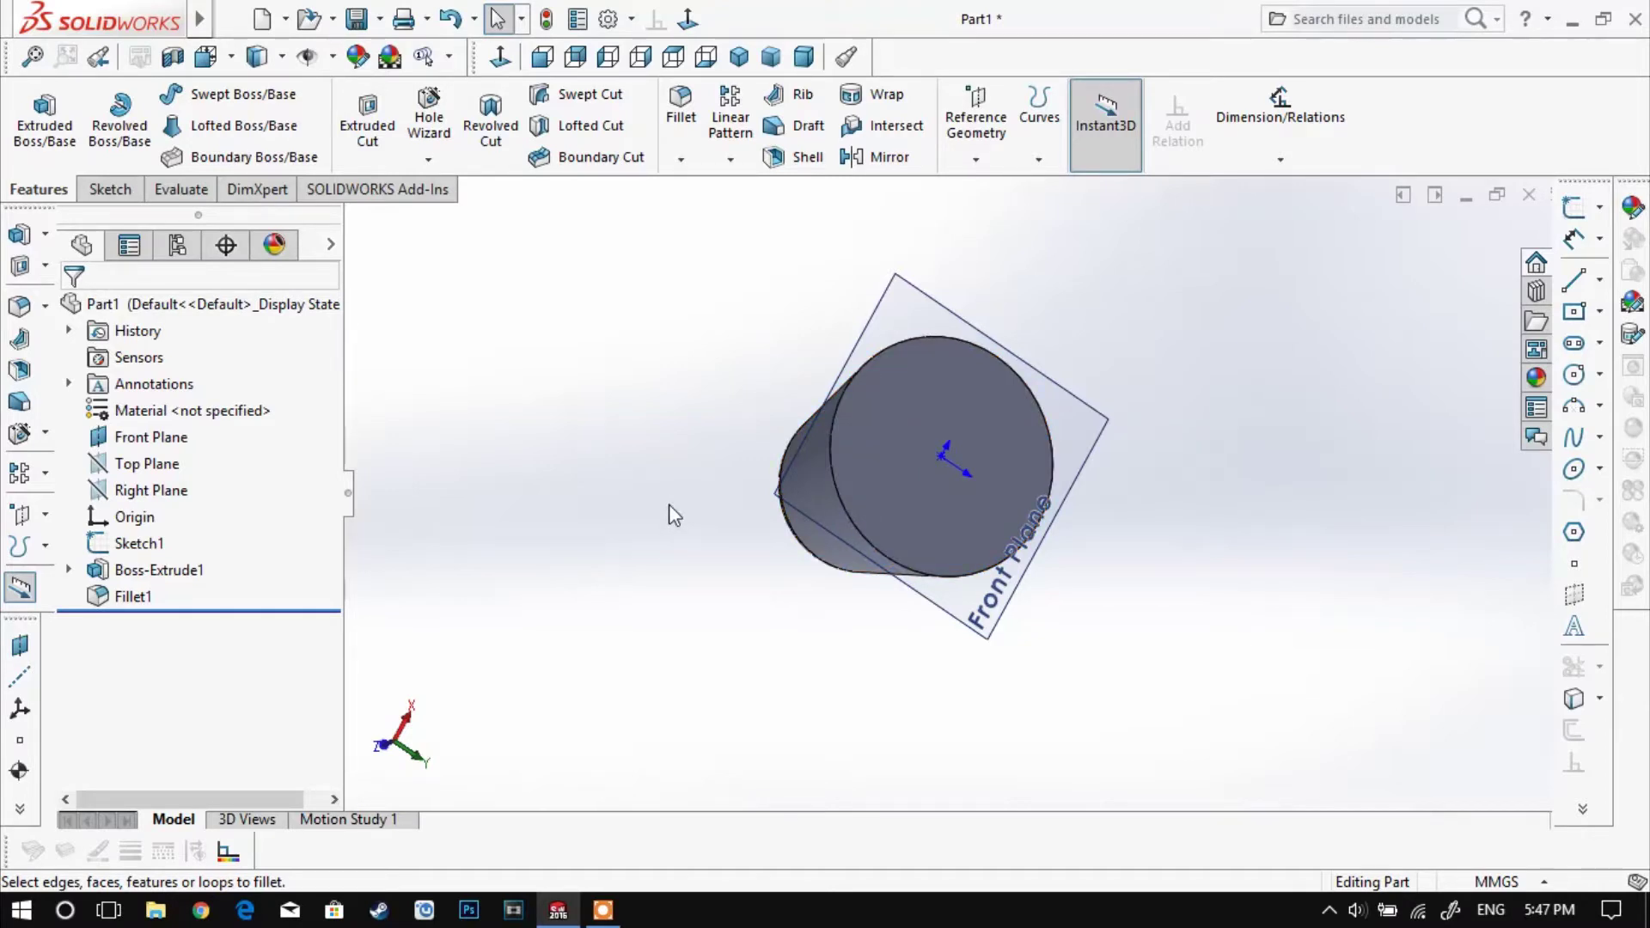
# Step: Shell the solid with 10.00 mm walls, removing the large flat end face
pyautogui.click(799, 158)
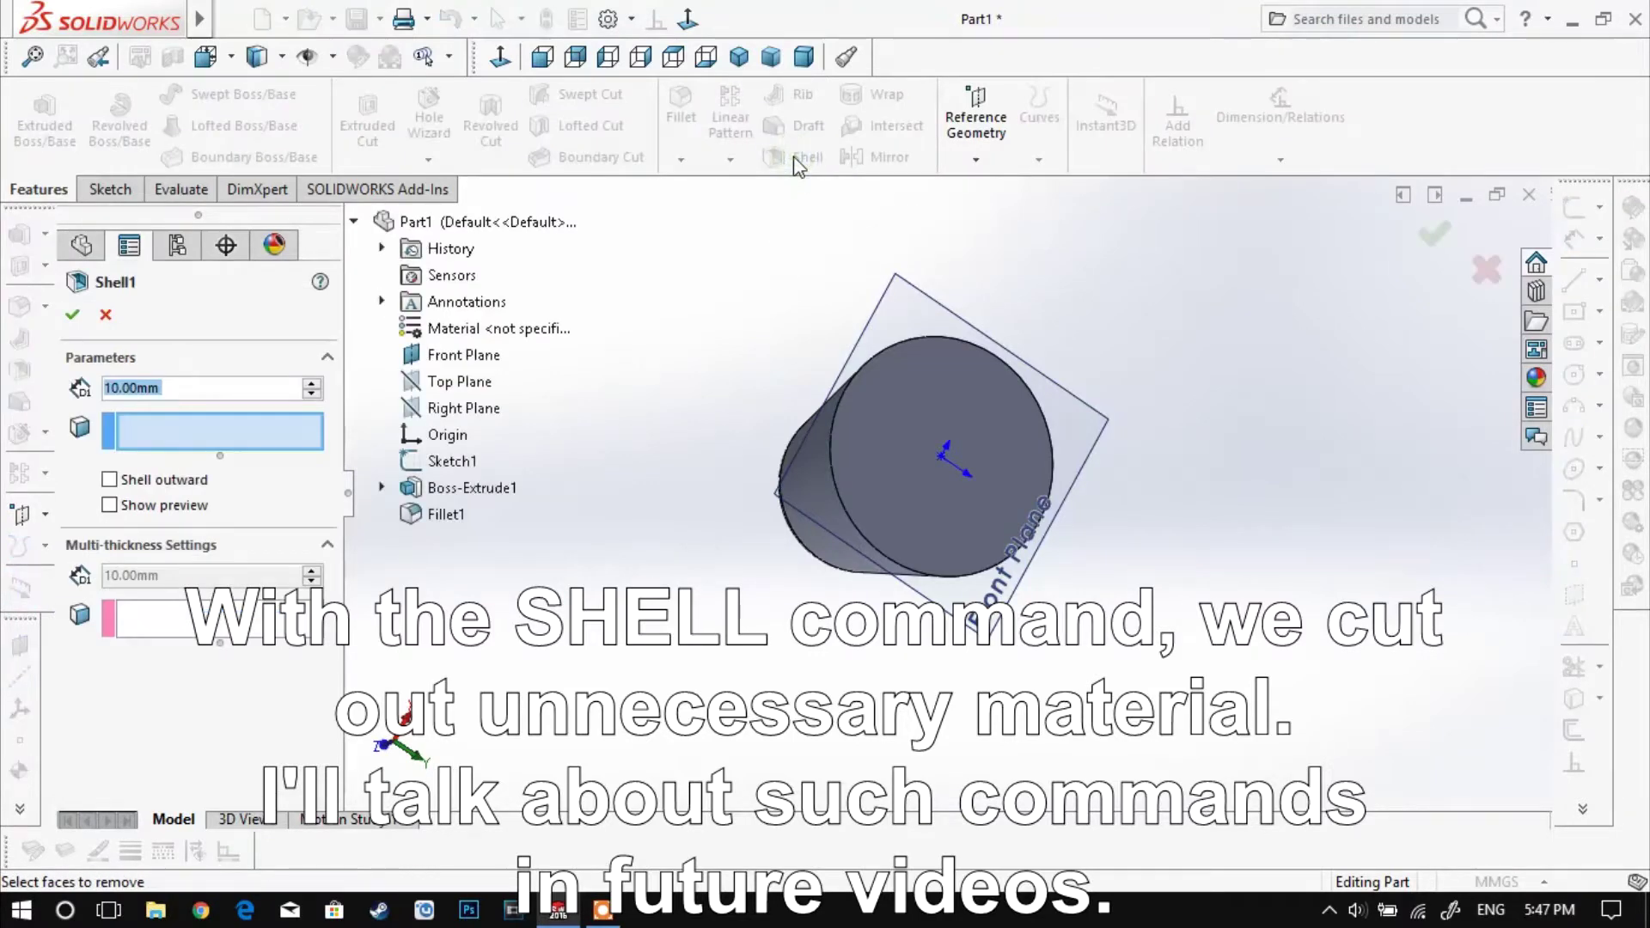
pyautogui.click(910, 457)
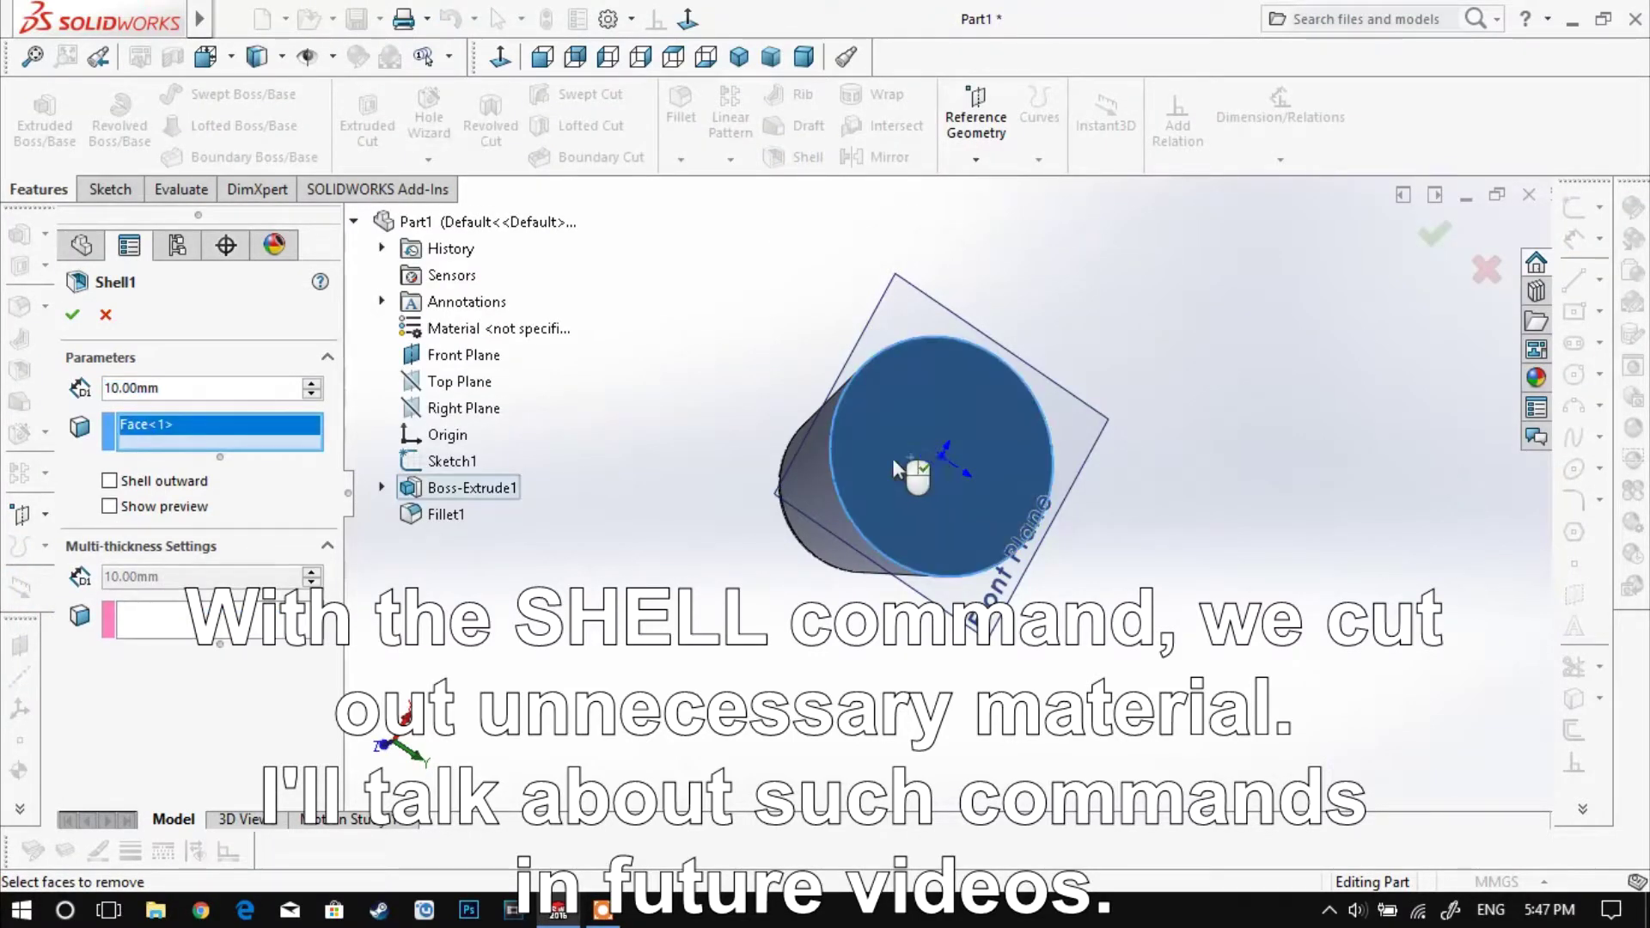